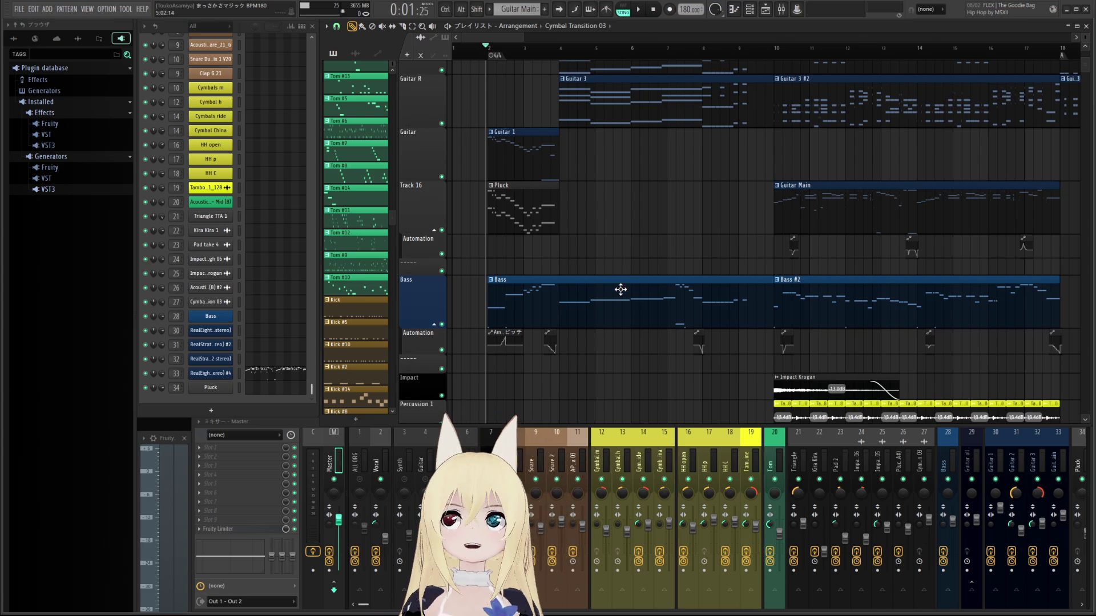
- Look over the guitar, bass, percussion and drum tracks in the playlist, including the drum clips further along the timeline
scroll(634, 308, down, 3)
scroll(673, 315, up, 5)
scroll(679, 312, down, 9)
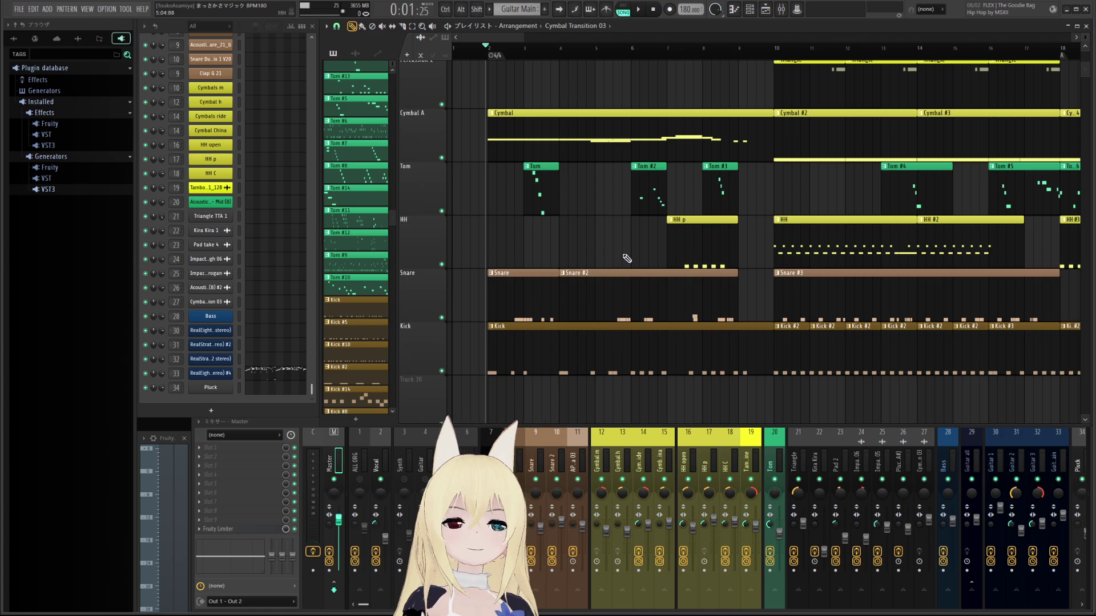
scroll(624, 256, down, 8)
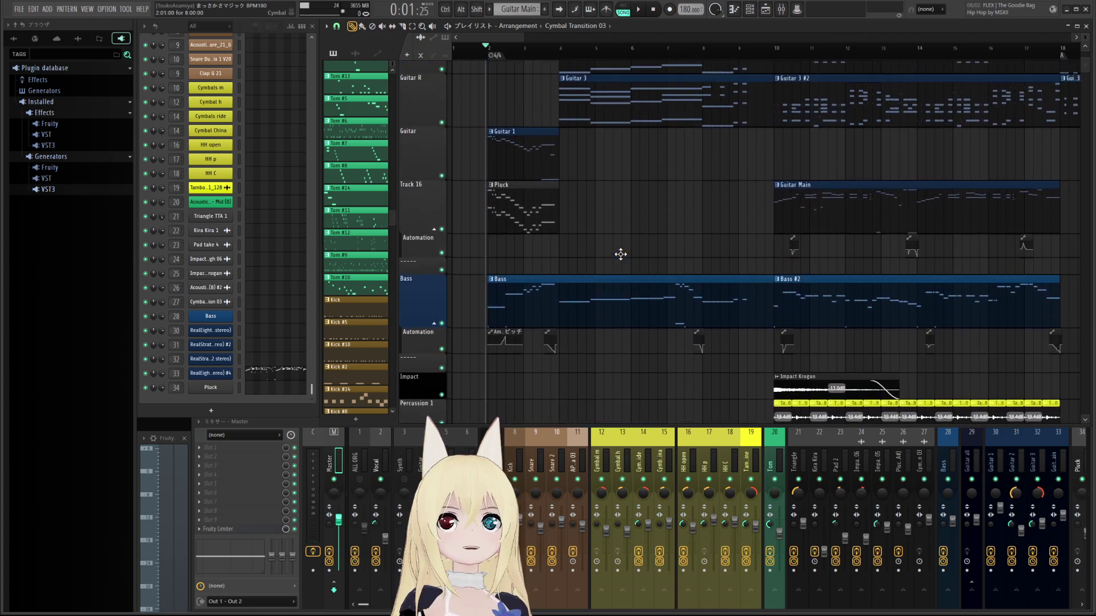
scroll(621, 255, up, 3)
scroll(622, 255, down, 6)
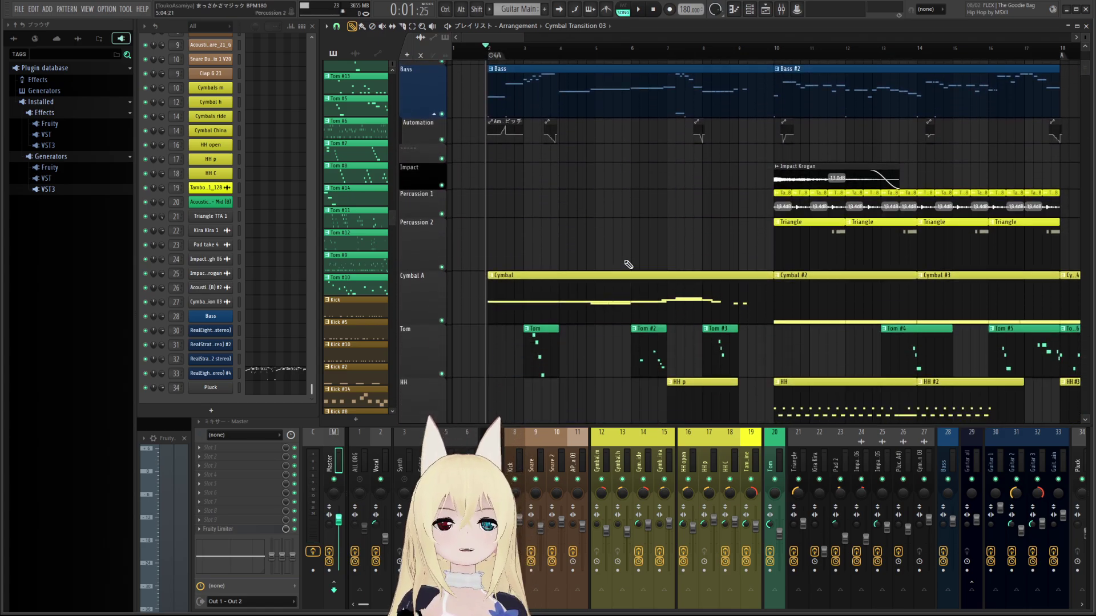
scroll(627, 259, down, 3)
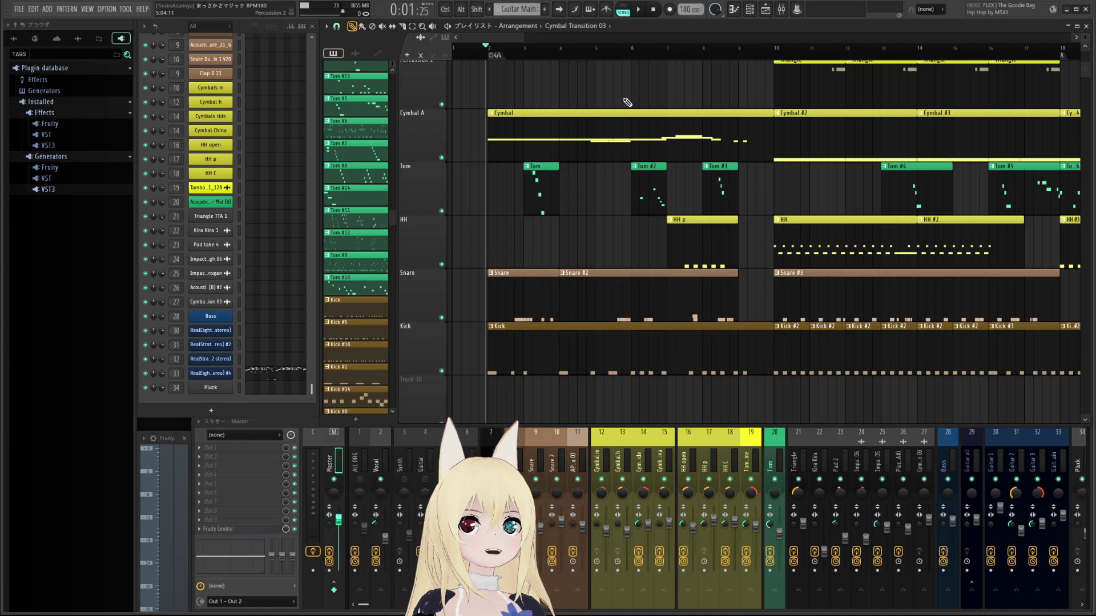
drag(582, 108, 489, 147)
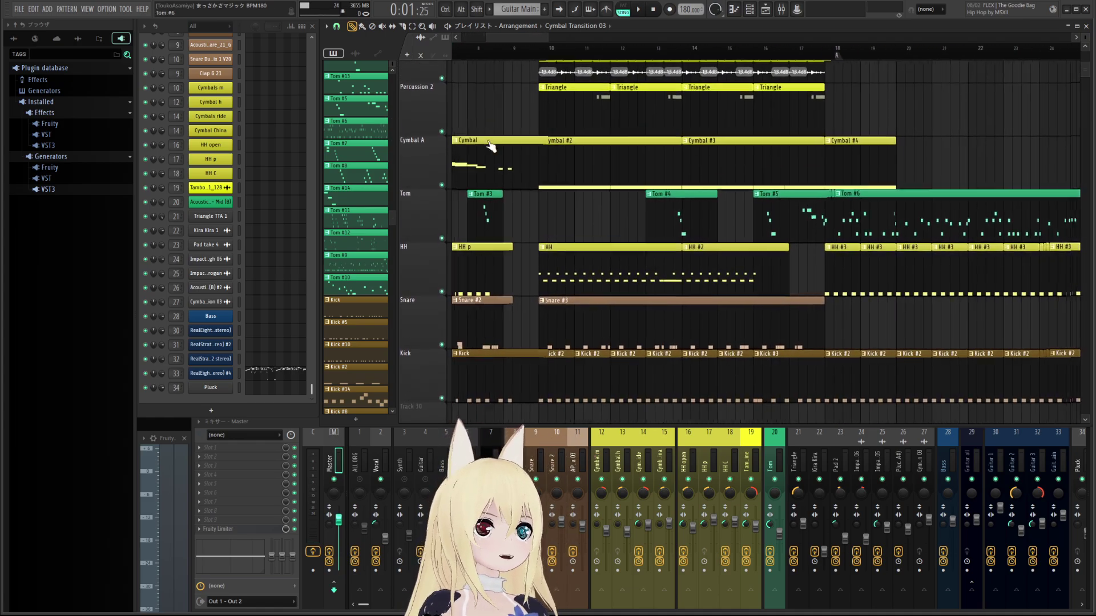
mouse_move(736, 143)
mouse_down()
mouse_move(595, 152)
mouse_move(932, 155)
mouse_up()
drag(811, 140, 957, 120)
drag(710, 101, 715, 75)
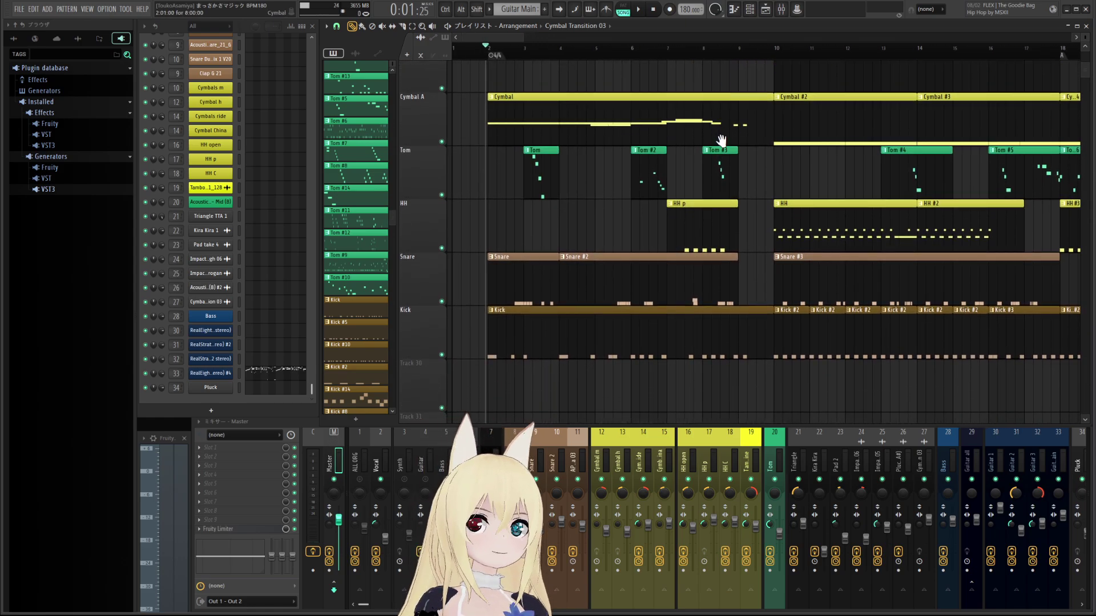
drag(721, 143, 705, 162)
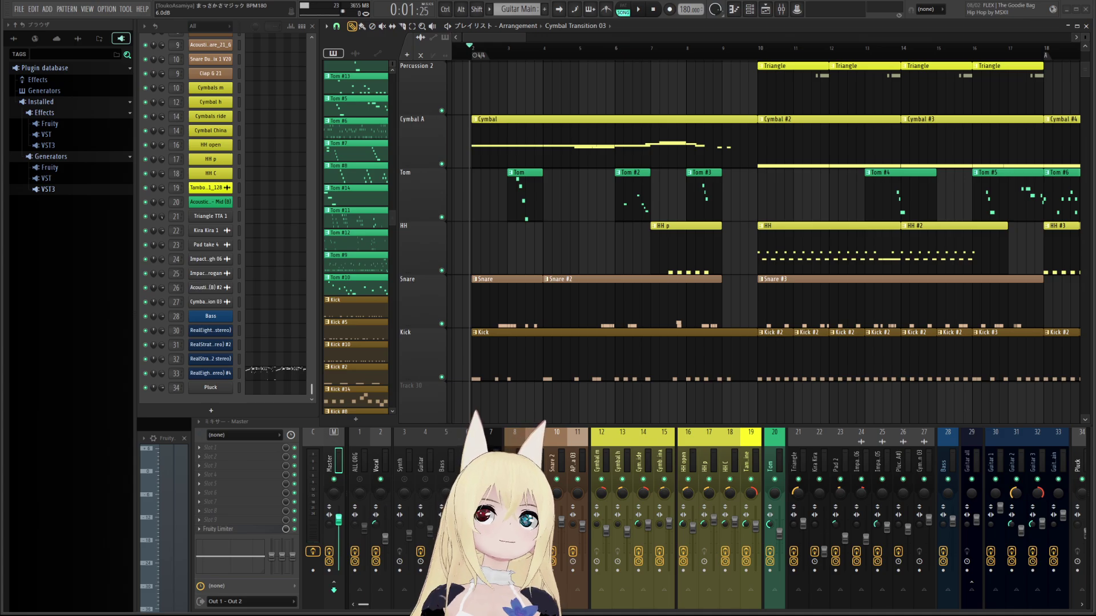
drag(762, 393, 779, 372)
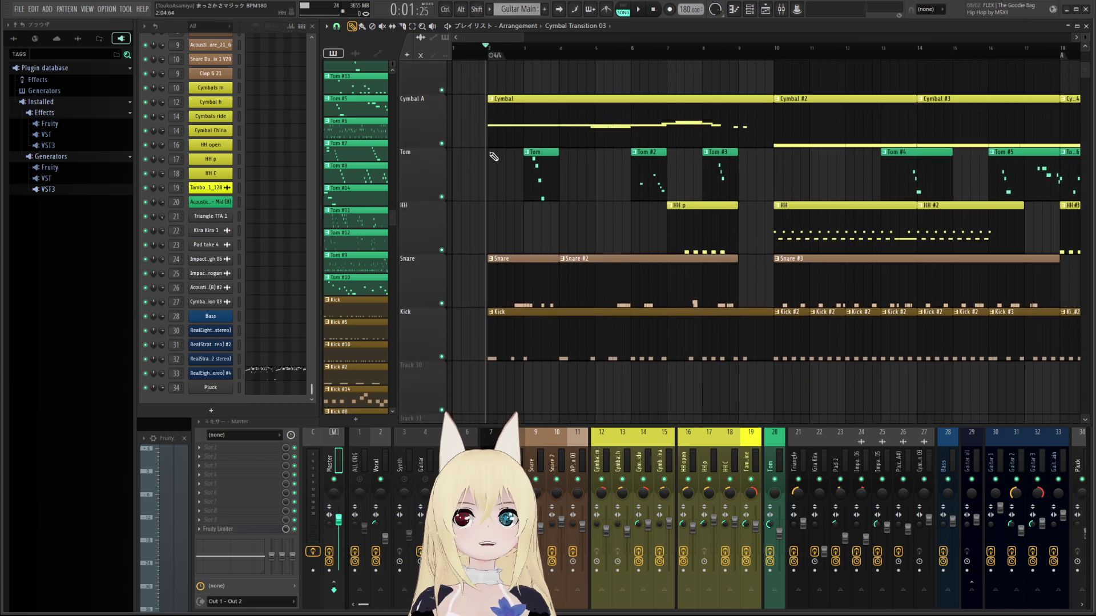
- Play the arrangement from just before bar 2 and follow the cymbal, tom, hi-hat, snare and kick clips
click(462, 56)
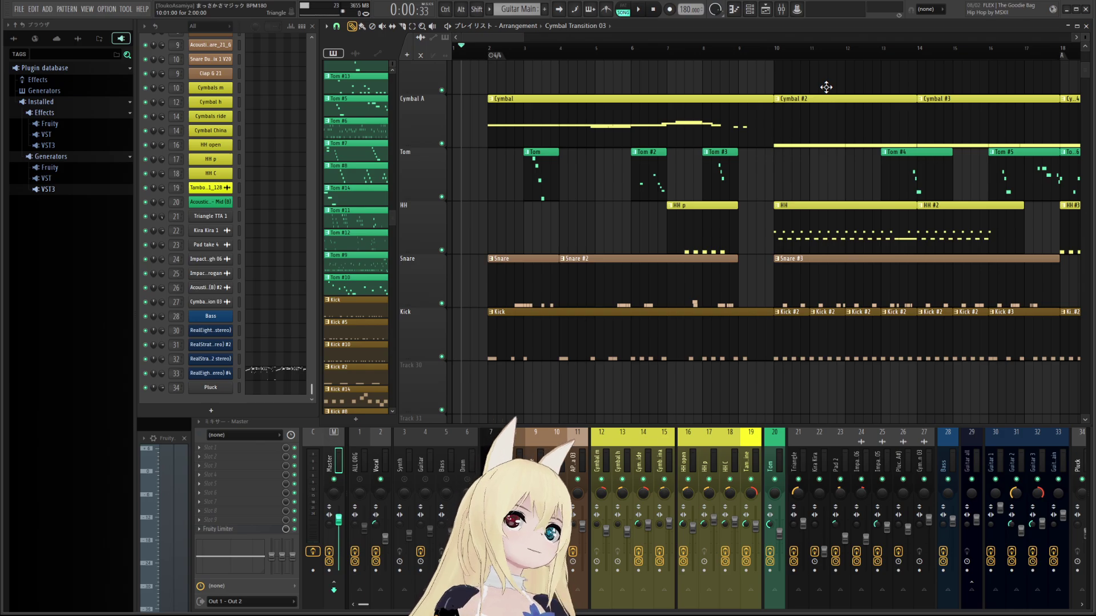
click(470, 54)
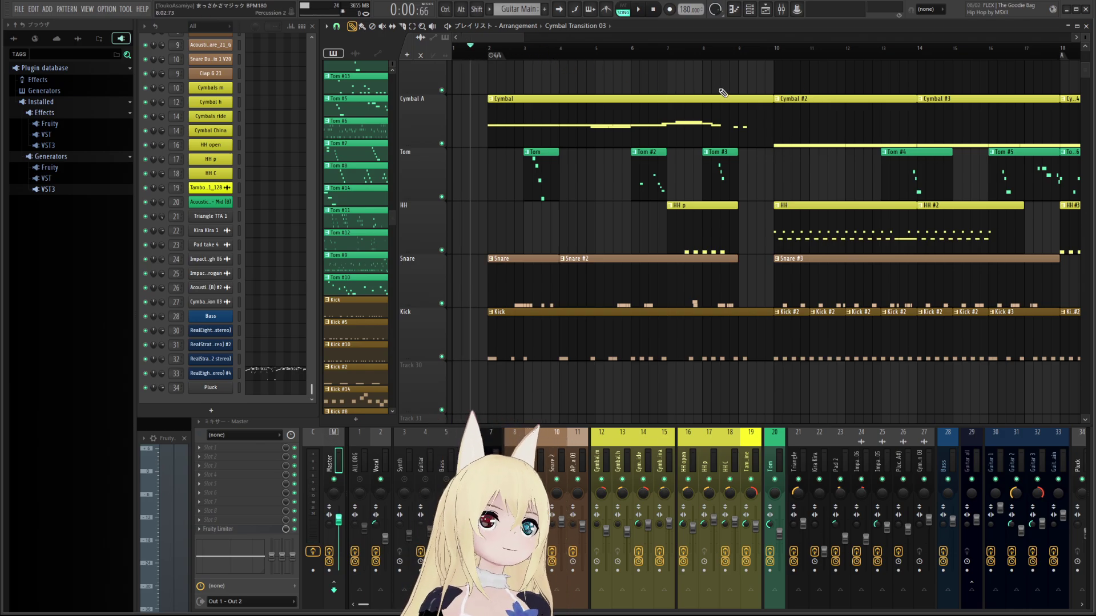
scroll(724, 94, down, 2)
drag(950, 137, 854, 140)
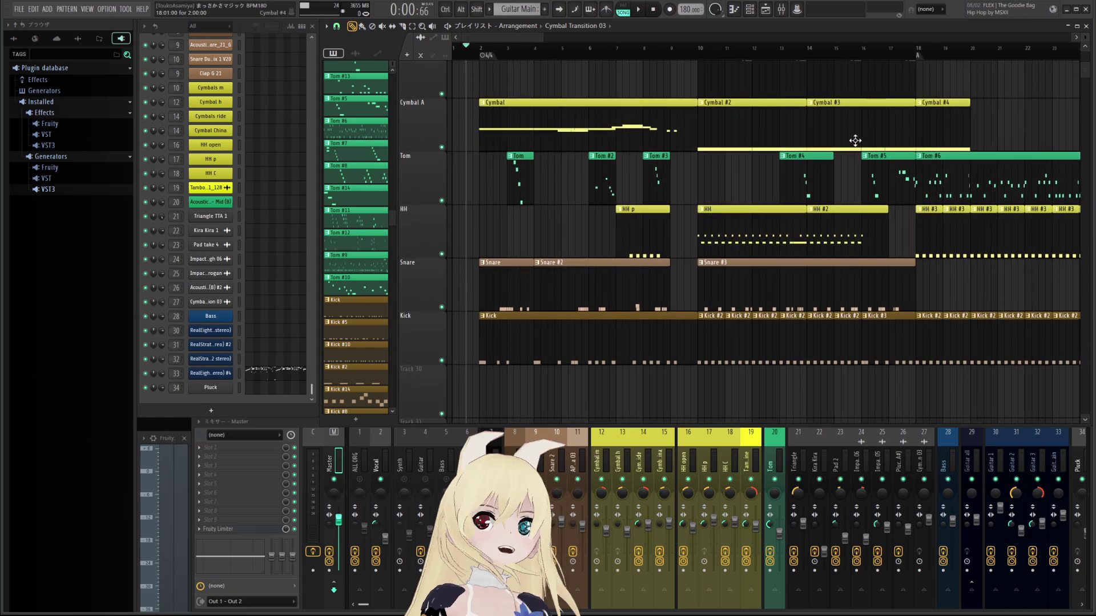
key(space)
key(space)
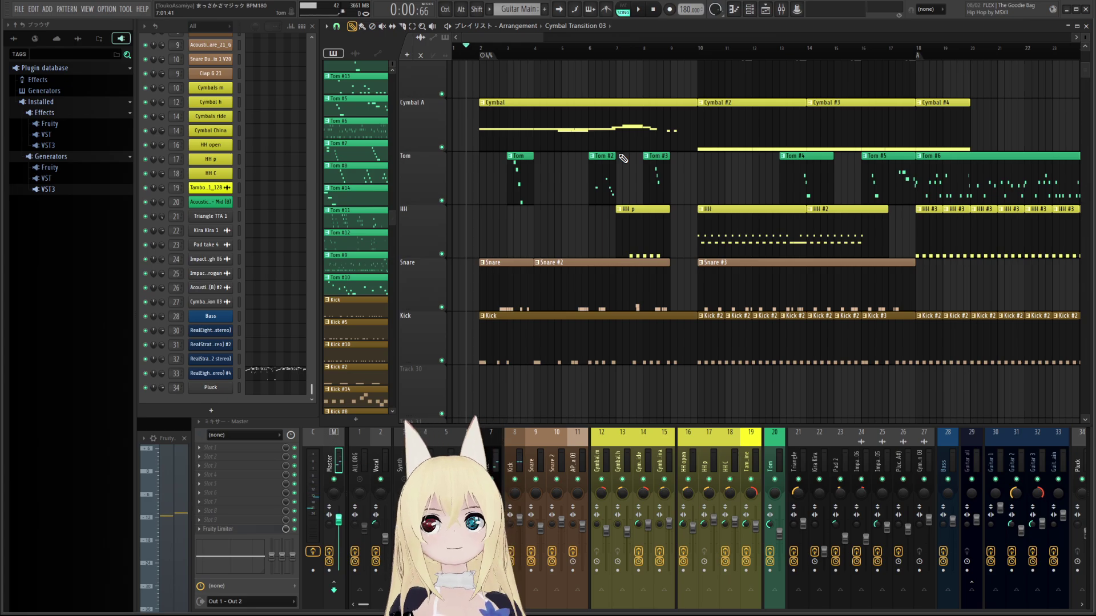
key(space)
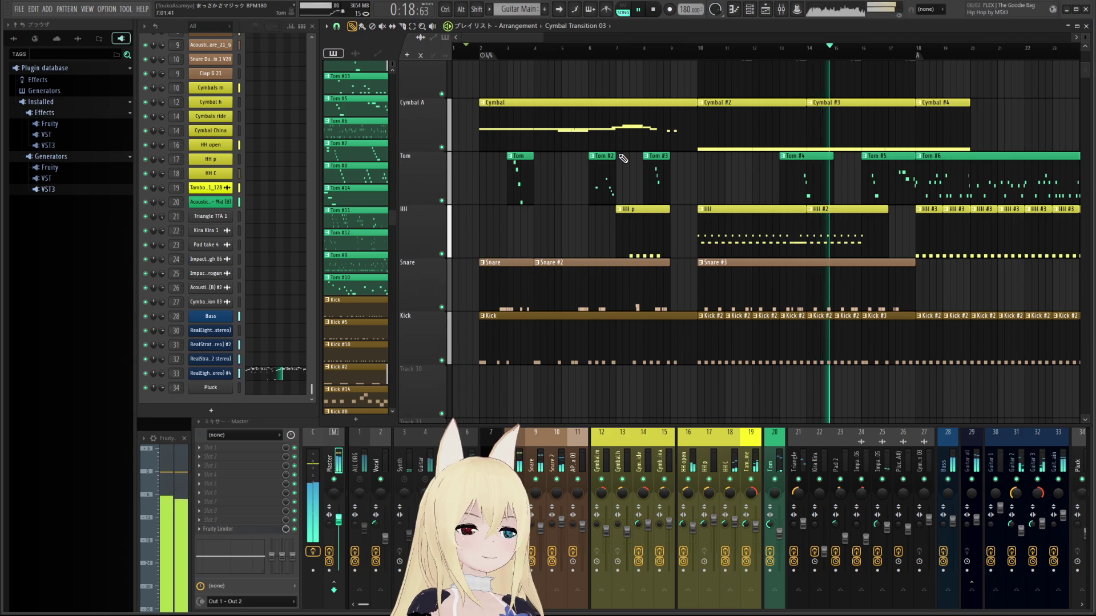
scroll(699, 176, down, 1)
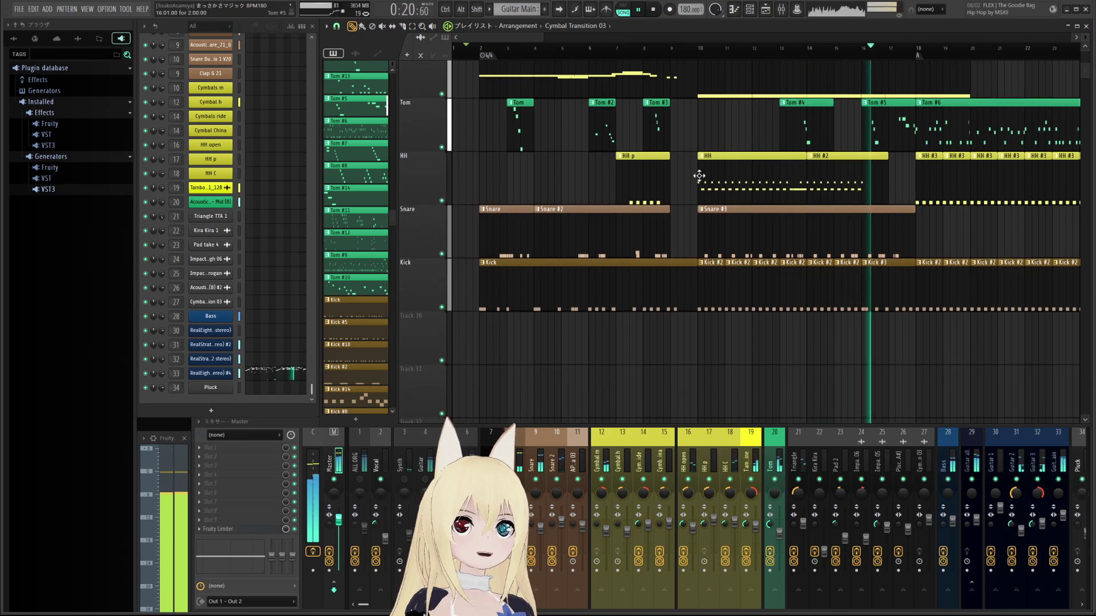
scroll(787, 268, up, 3)
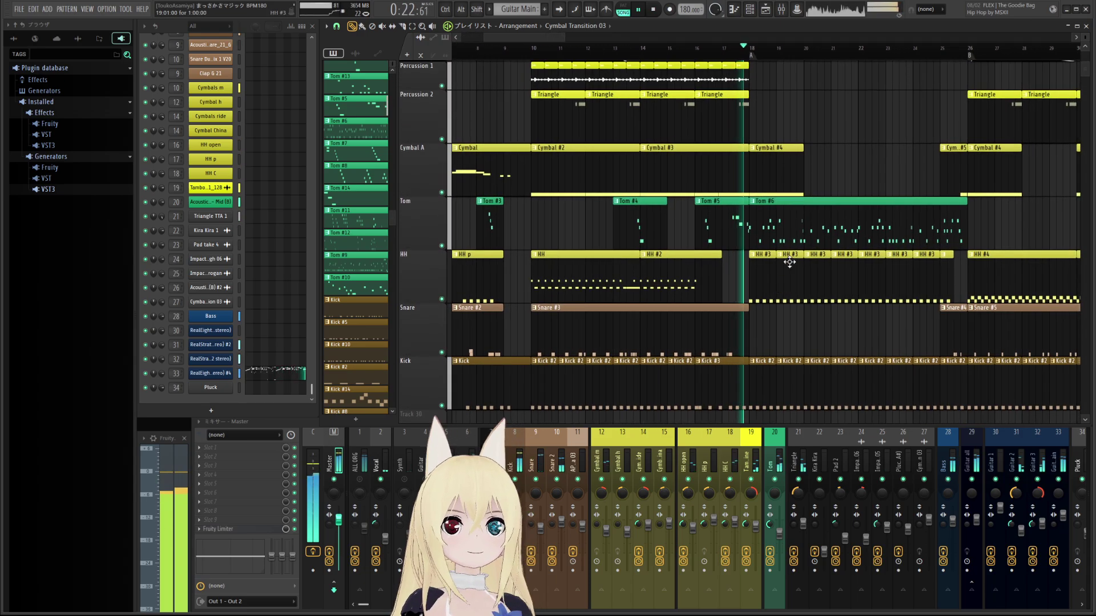
- Play the song from shortly before section B, follow the bass, impact, drum and guitar tracks, and stop playback
click(924, 48)
drag(908, 171, 768, 395)
drag(826, 185, 835, 307)
drag(869, 256, 751, 178)
scroll(827, 196, down, 3)
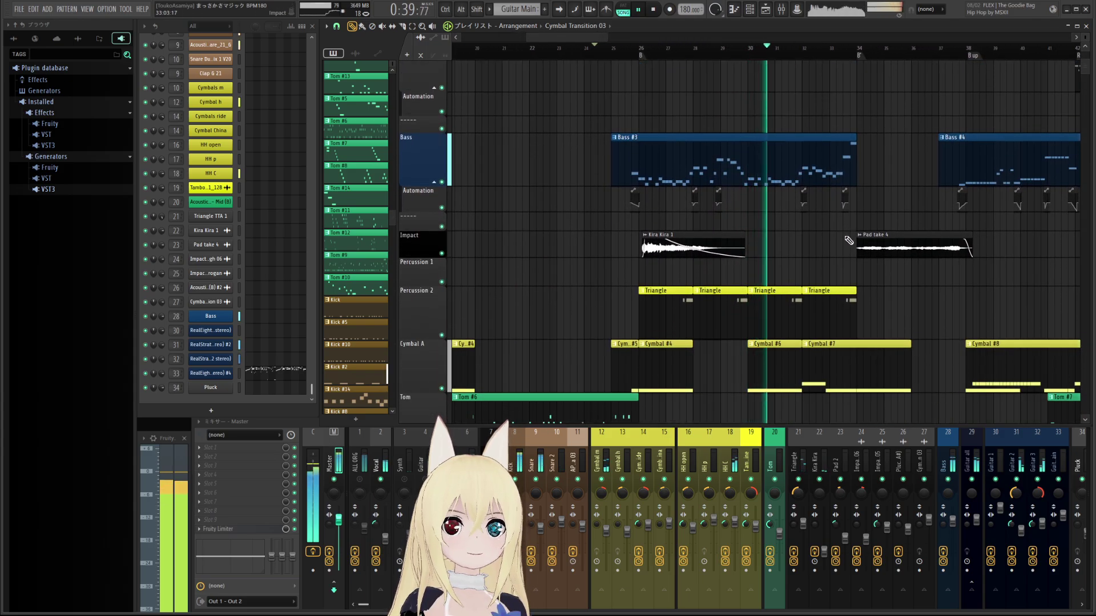
scroll(848, 241, down, 1)
drag(922, 248, 737, 251)
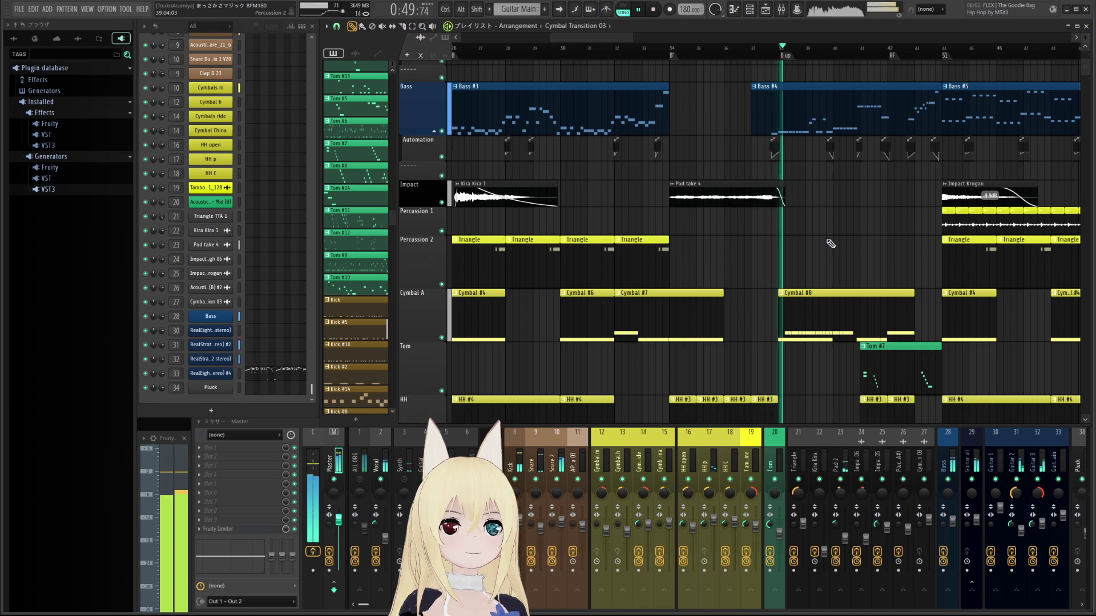
drag(826, 238, 799, 382)
drag(795, 184, 778, 257)
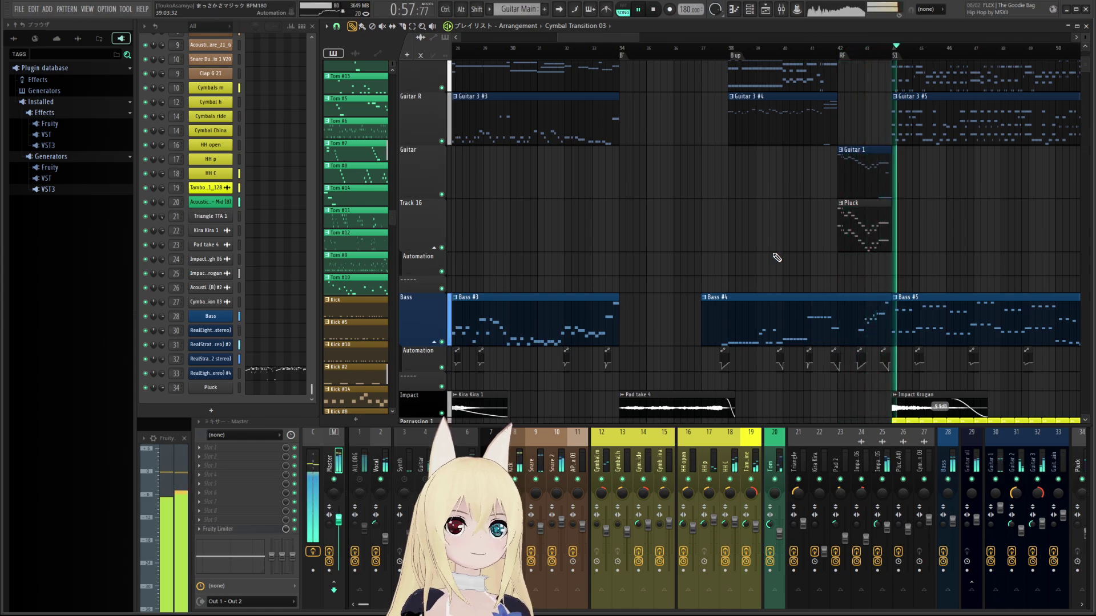
key(space)
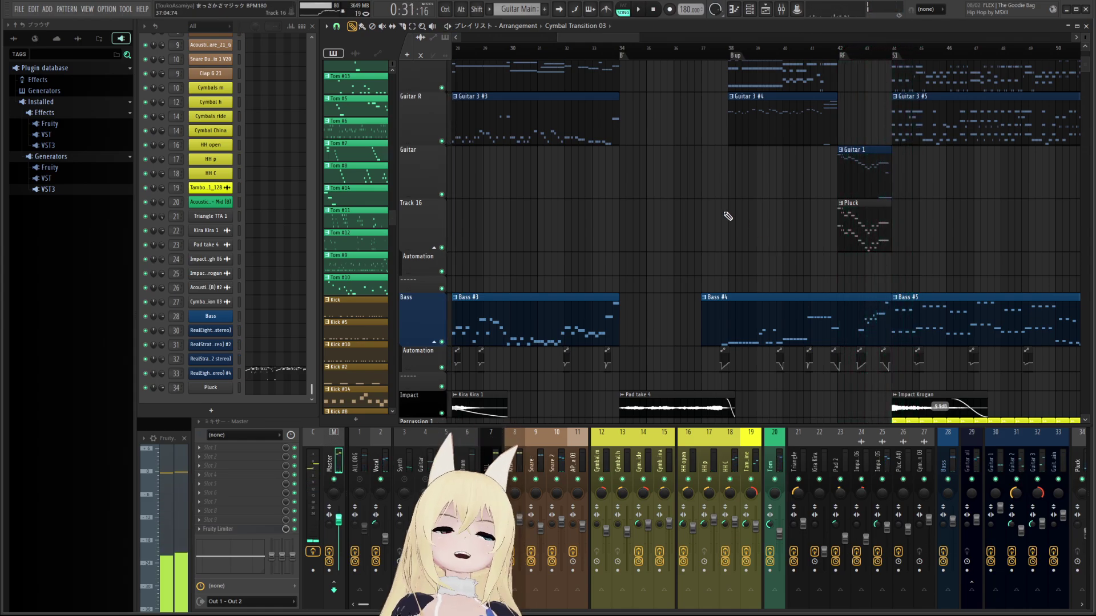
- Return to the song's opening, play it from just before bar 2 and again from just before bar 10, and stop playback
drag(681, 195, 910, 174)
drag(716, 183, 864, 189)
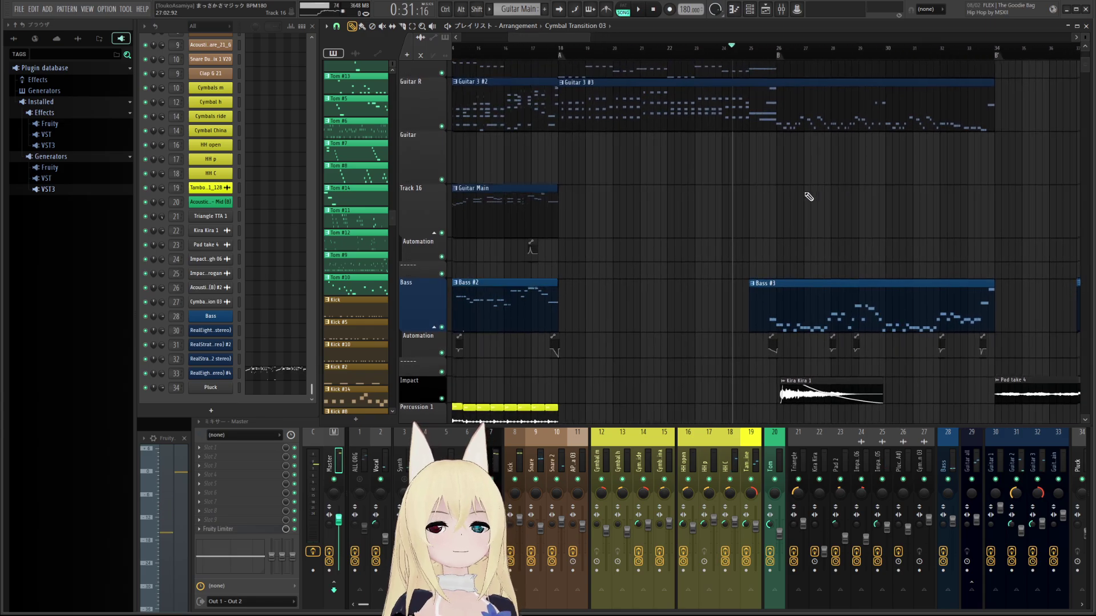
mouse_move(752, 191)
mouse_down()
mouse_move(861, 240)
mouse_move(925, 249)
mouse_up()
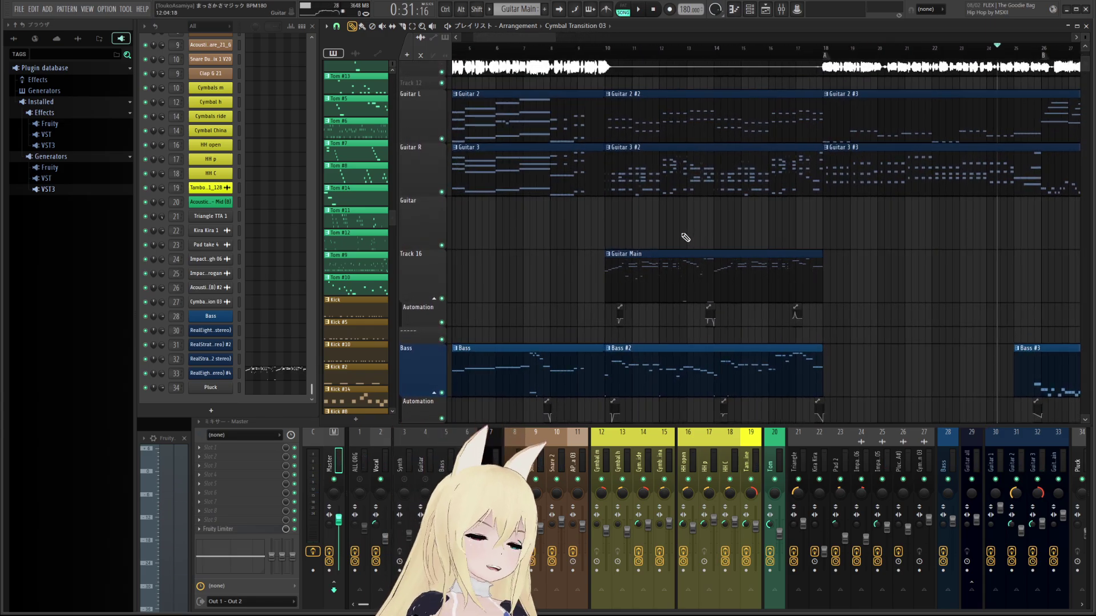
drag(688, 227, 782, 173)
drag(627, 214, 700, 230)
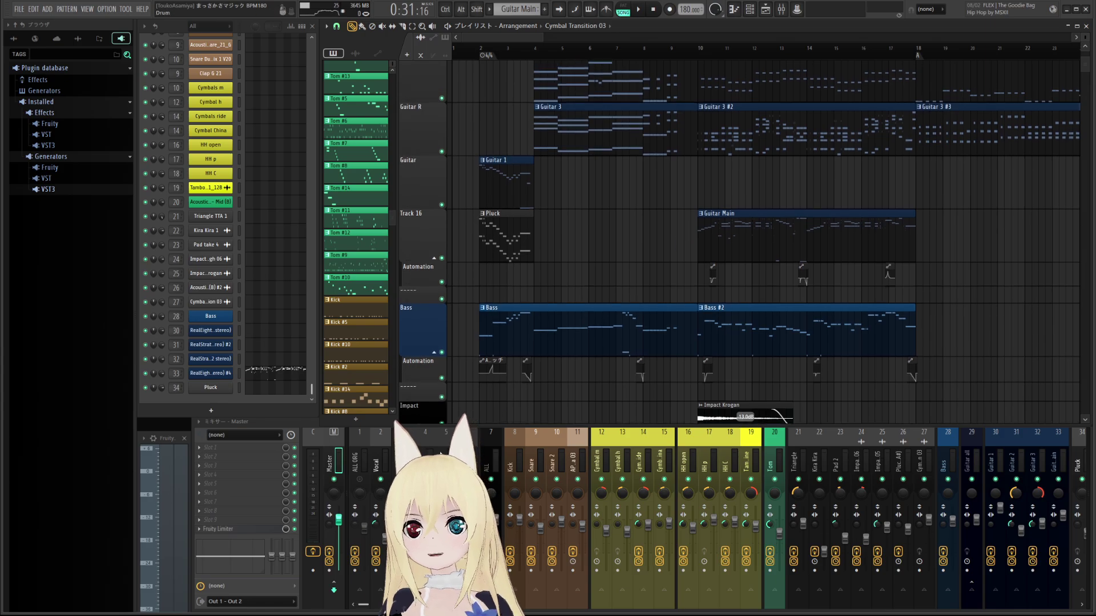
key(space)
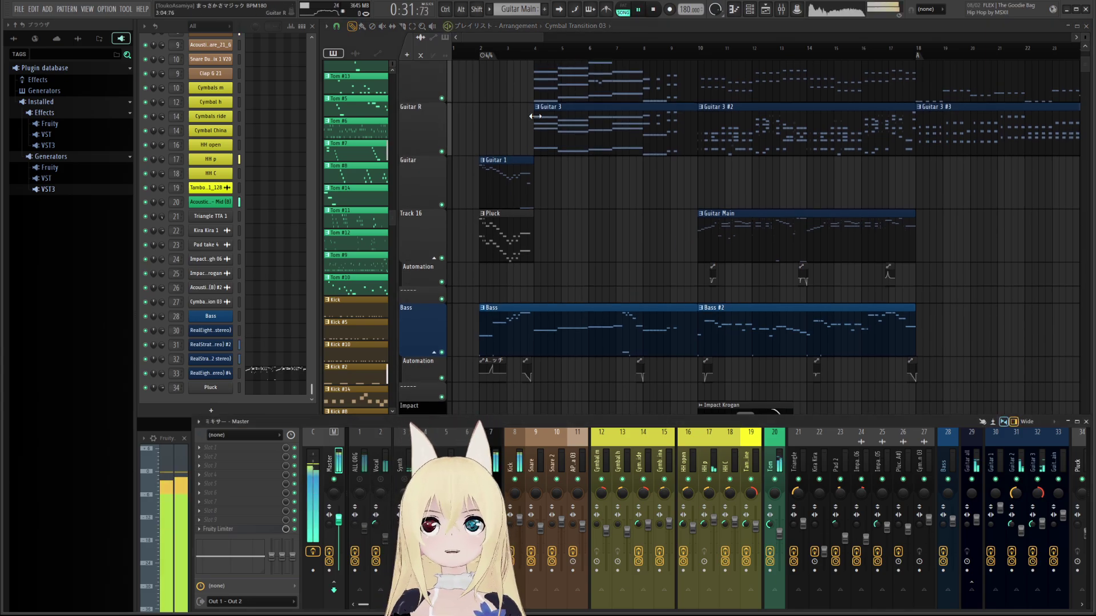
click(471, 49)
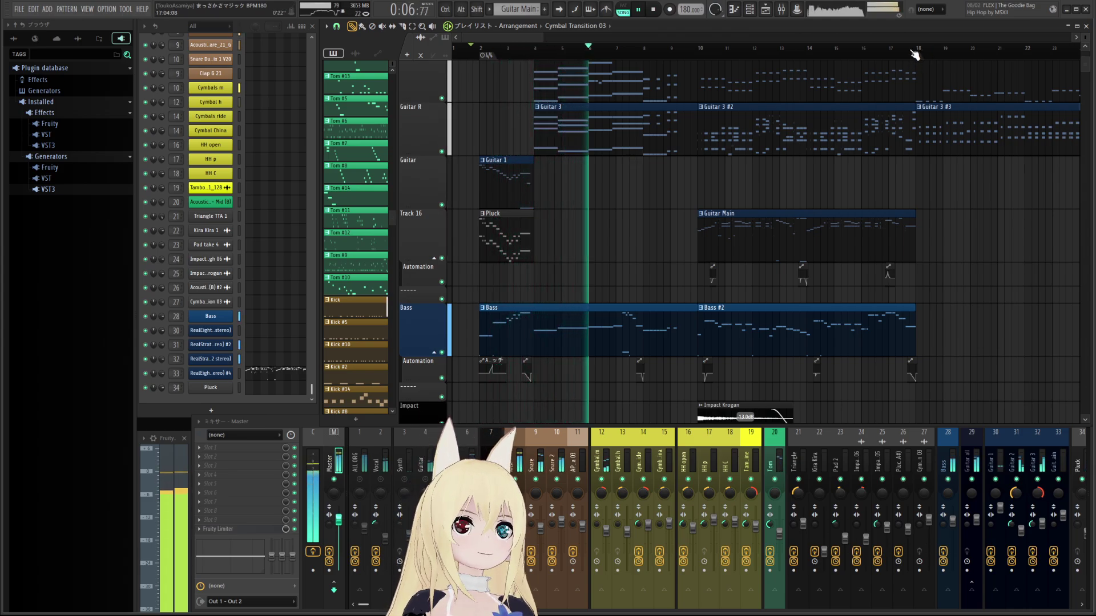
click(692, 49)
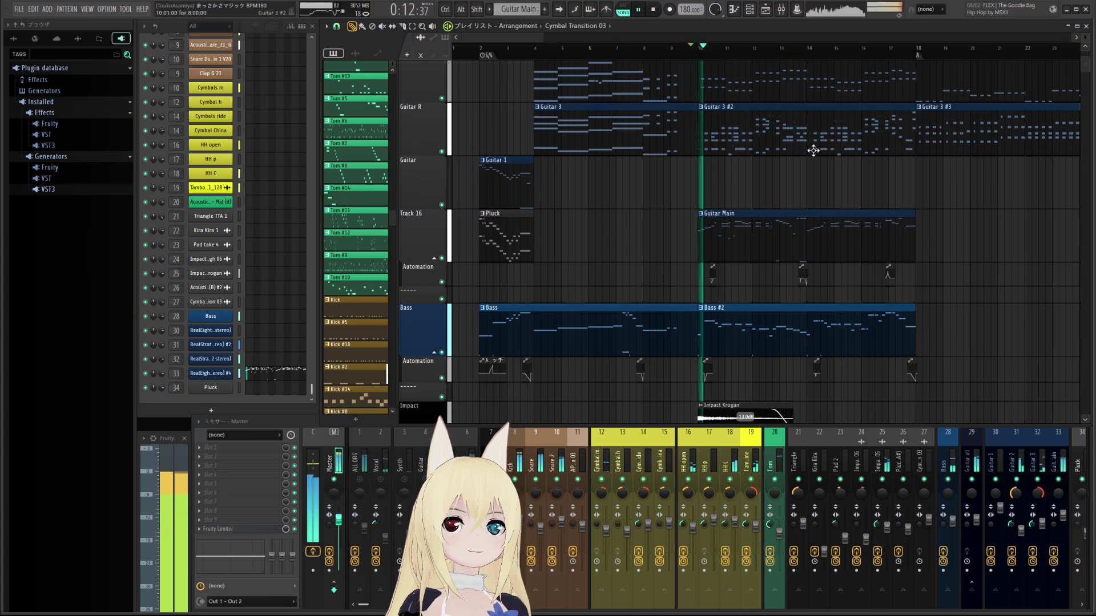
key(space)
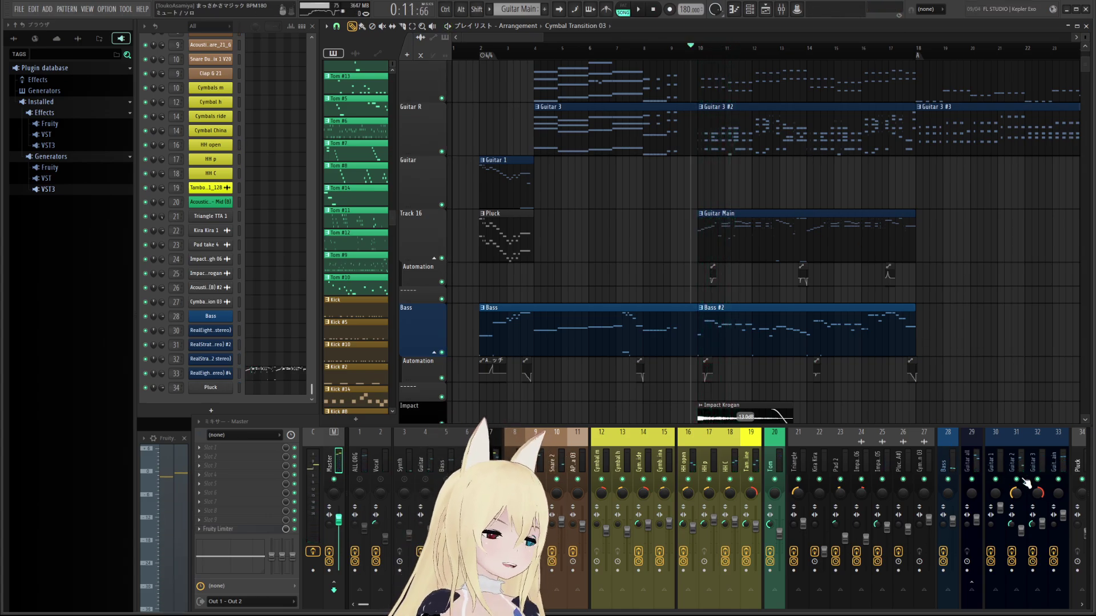
- Inspect the Fruity Parametric EQ 2 curve on the Guitar 2 mixer track and close the plugin window
click(1009, 468)
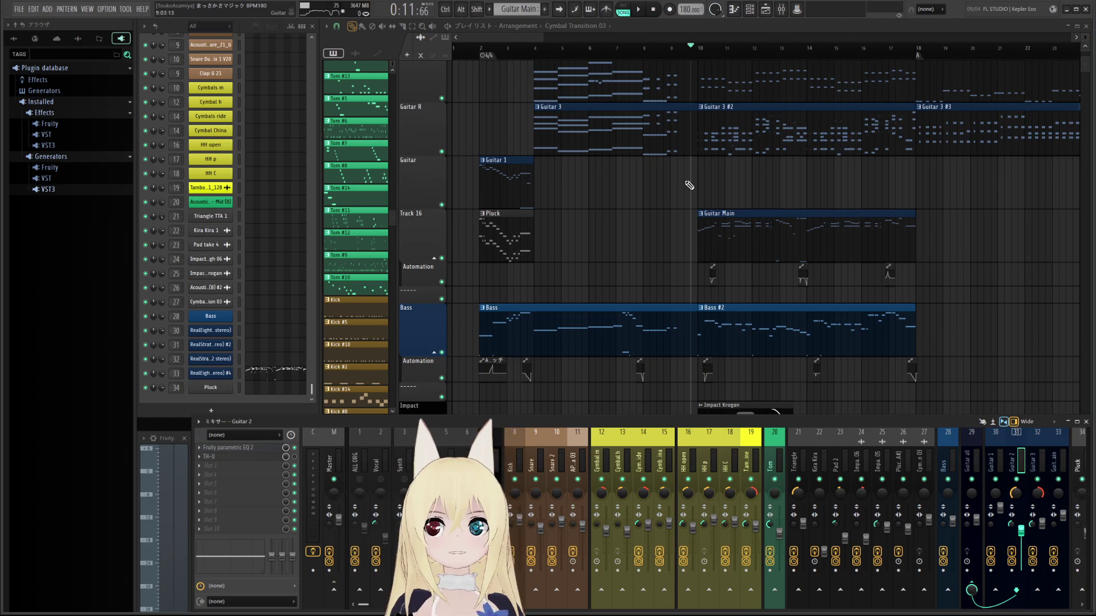
click(228, 448)
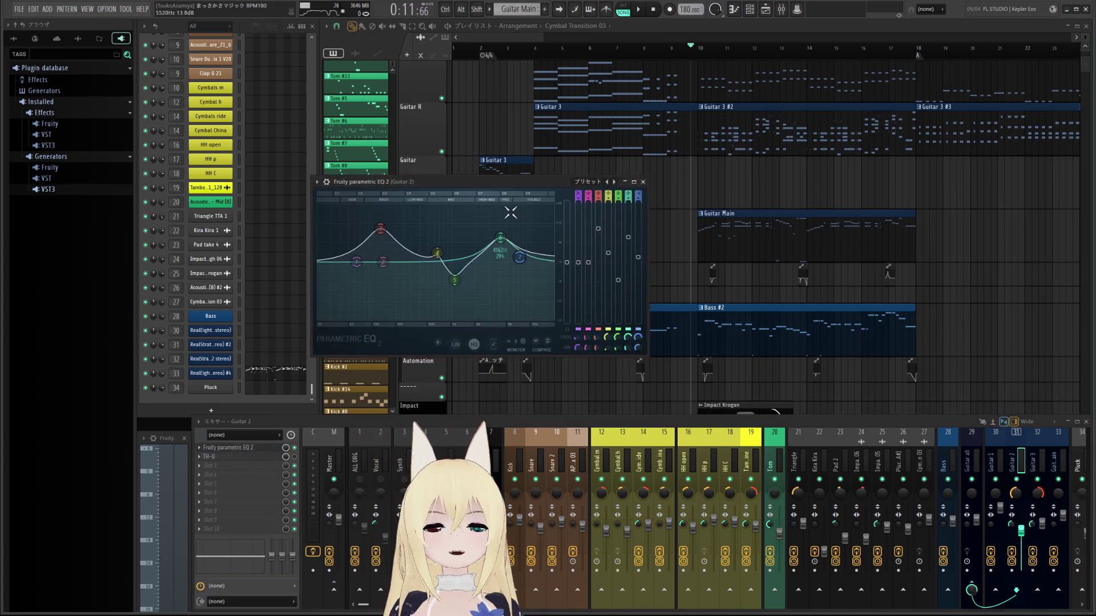
click(643, 182)
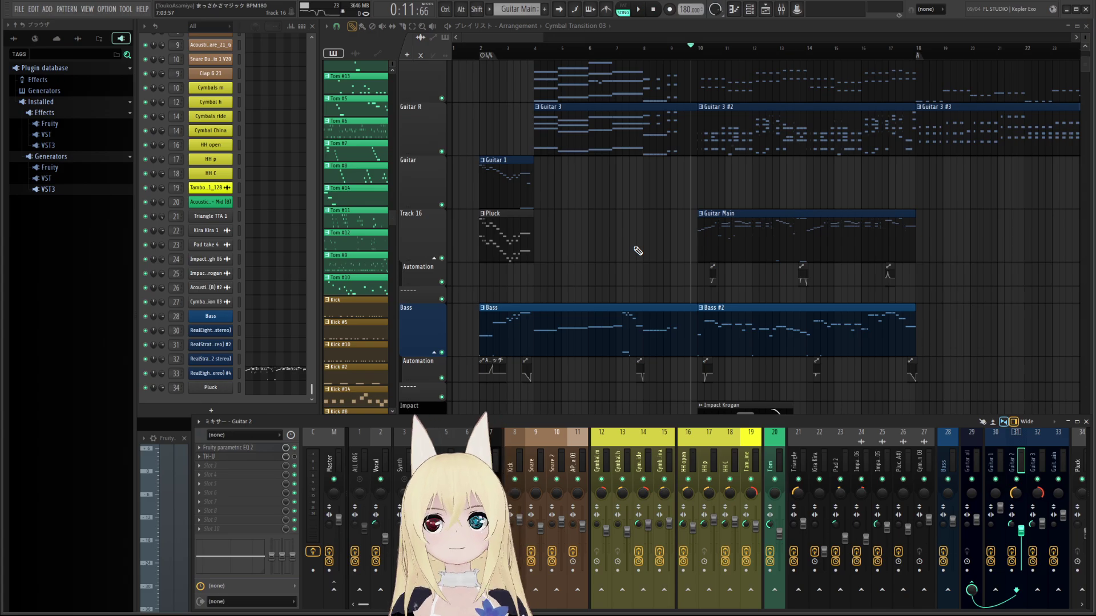
- Cue the song just before bar 2, where the Pluck and Guitar 1 clips start, and play it briefly
scroll(646, 242, down, 1)
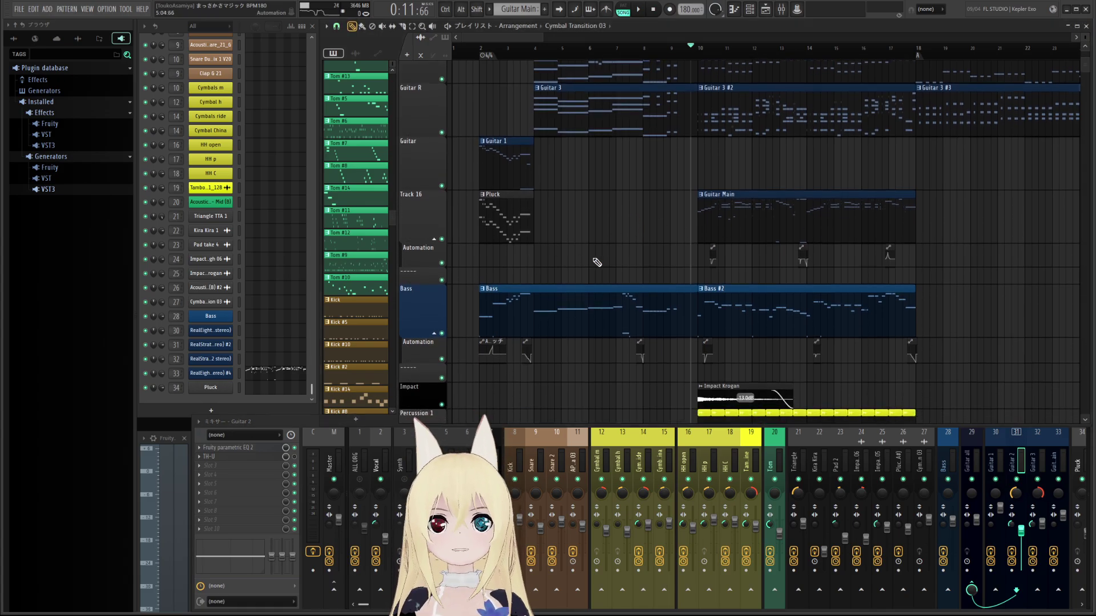
scroll(781, 213, up, 2)
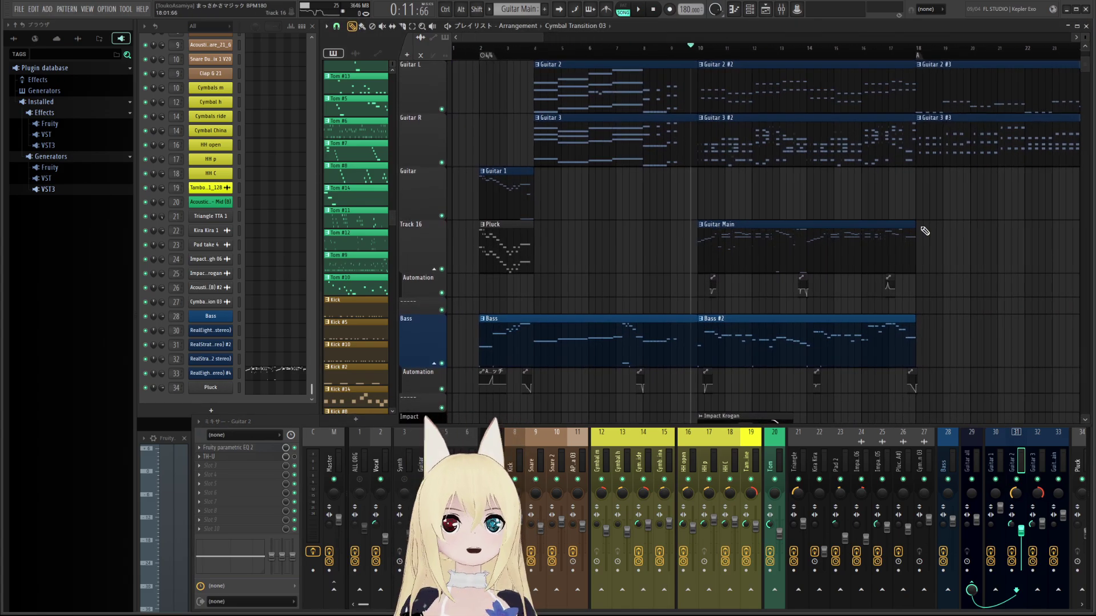
scroll(925, 231, down, 5)
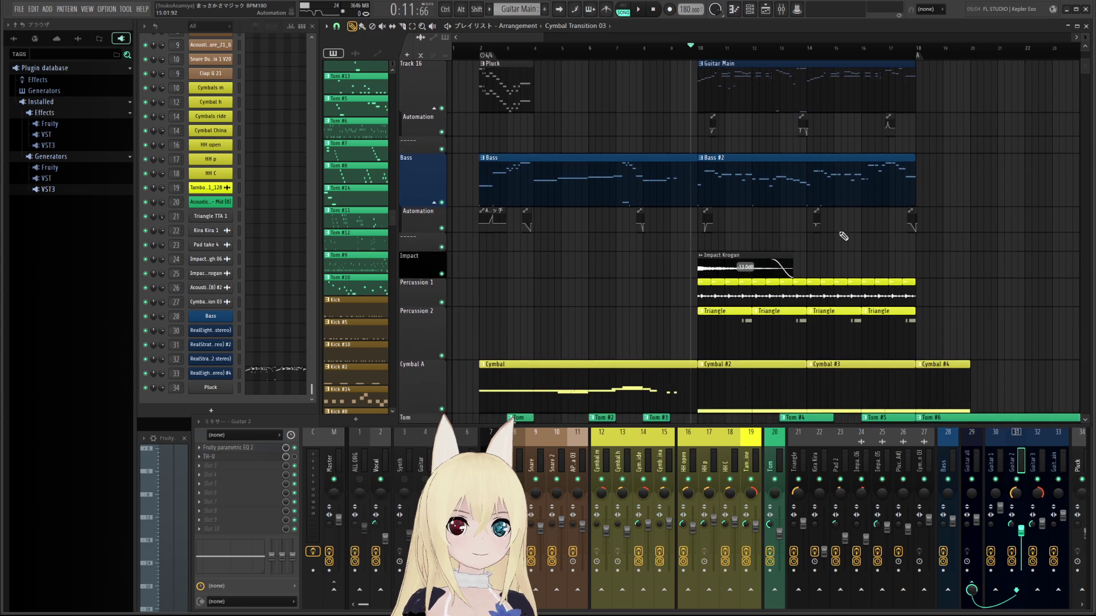
scroll(850, 214, down, 2)
scroll(782, 260, up, 6)
scroll(588, 251, up, 4)
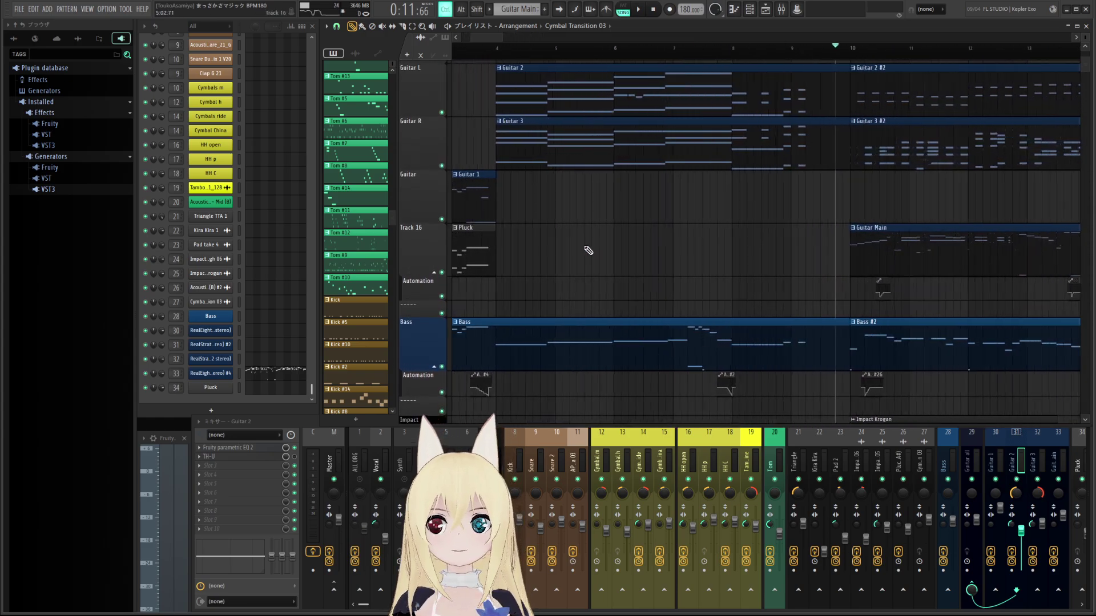
scroll(588, 251, up, 1)
drag(588, 251, 769, 249)
click(521, 51)
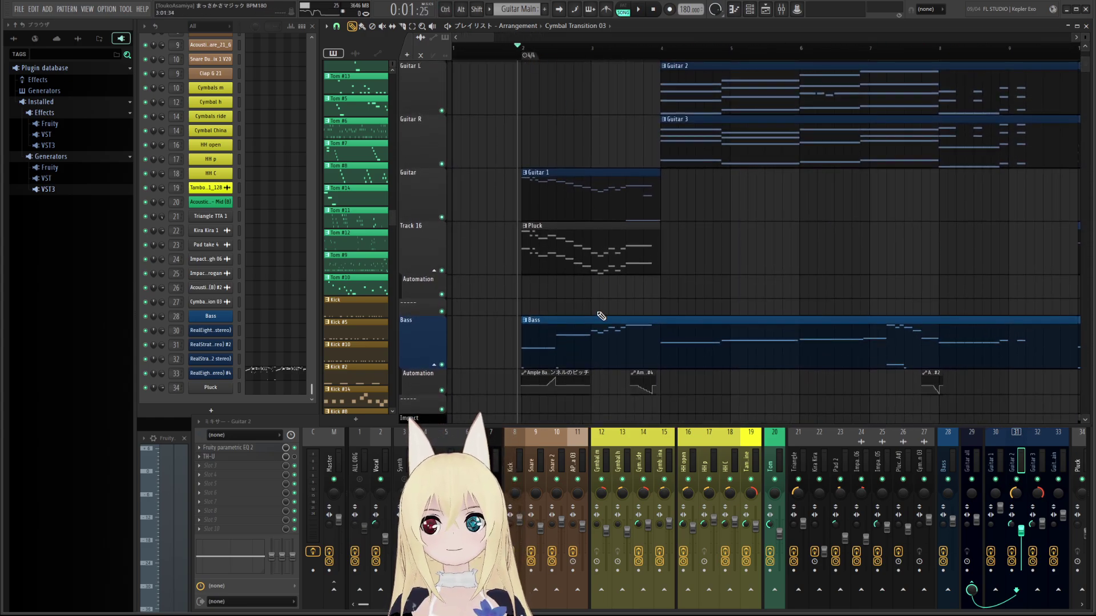
key(space)
key(space)
- Open the Pluck clip on Track 16 in the piano roll to examine its notes
click(546, 251)
double_click(546, 251)
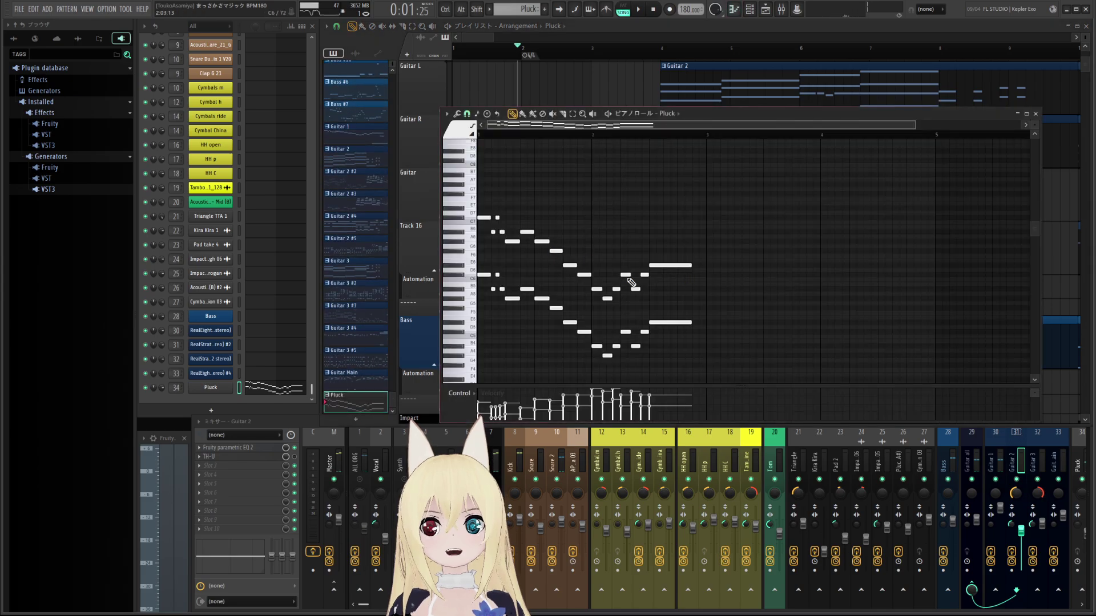
- Examine the upper melody line of the Pluck pattern and close the piano roll
drag(500, 218, 667, 207)
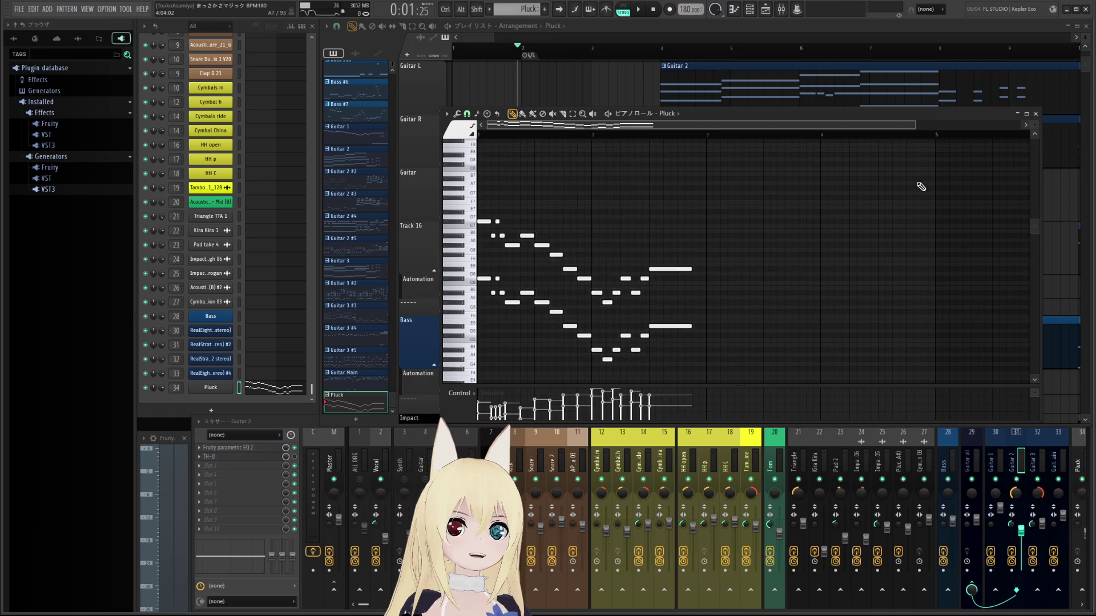
click(1036, 113)
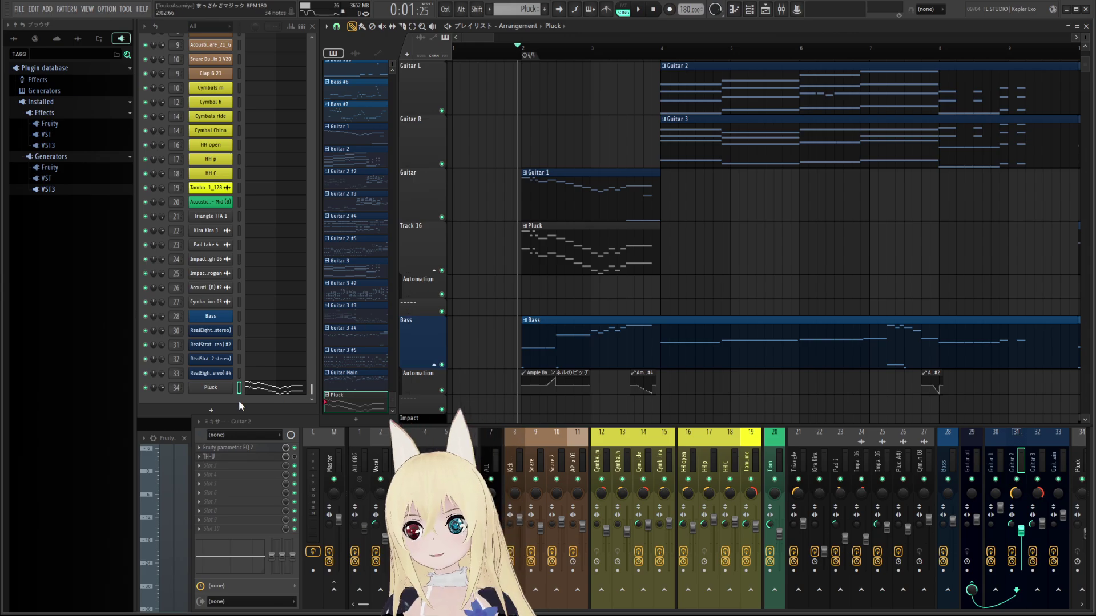
- Open the Pluck channel's Nexus 4 instrument, inspect its modulation, arpeggiator and library pages, and close it
click(213, 388)
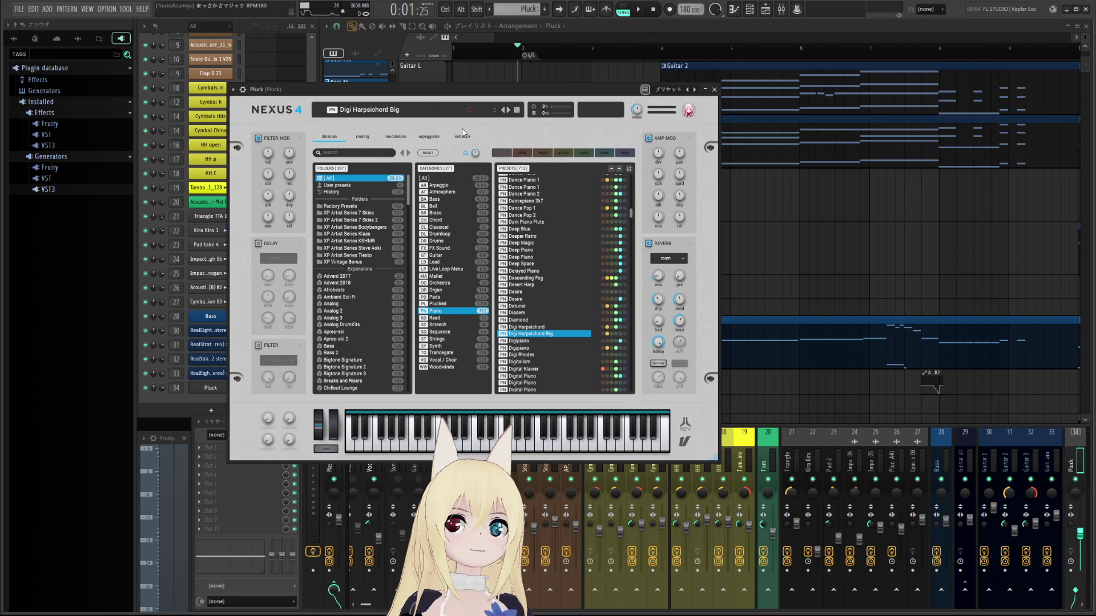
click(396, 136)
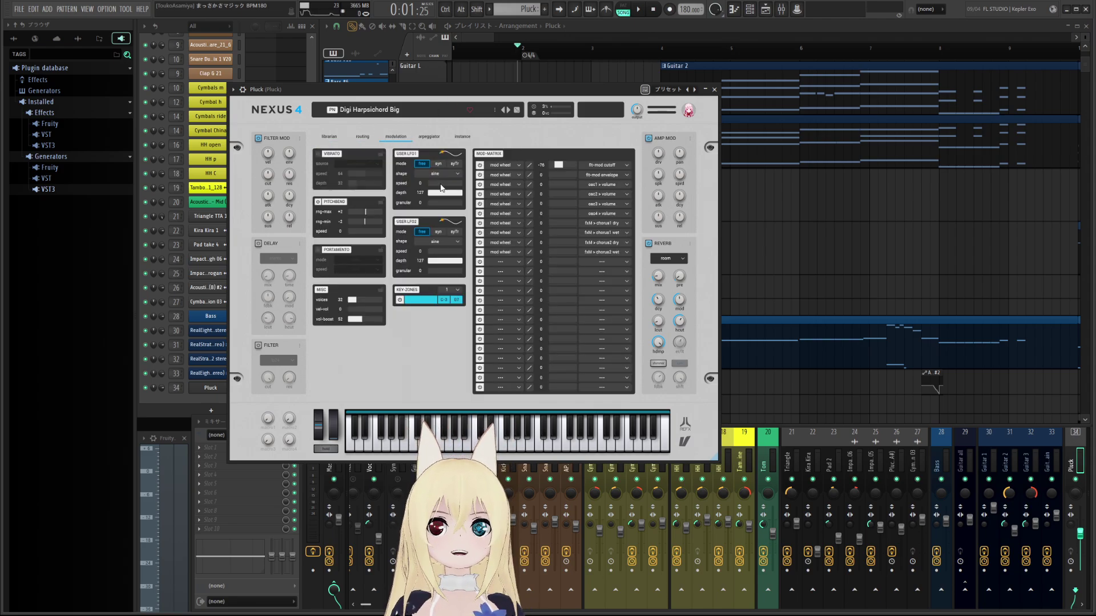
click(429, 137)
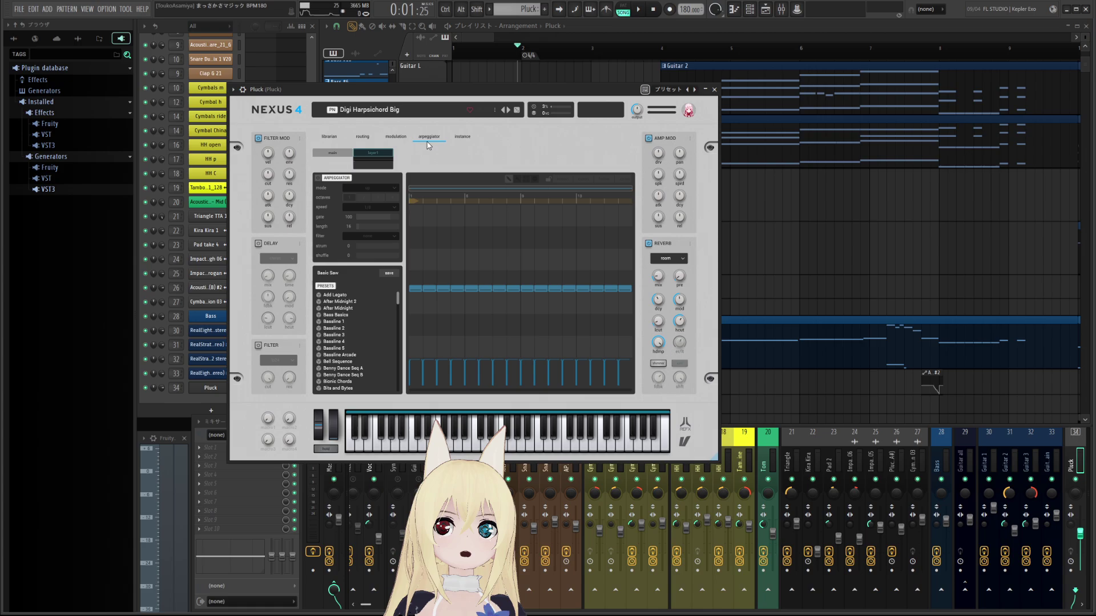
click(329, 136)
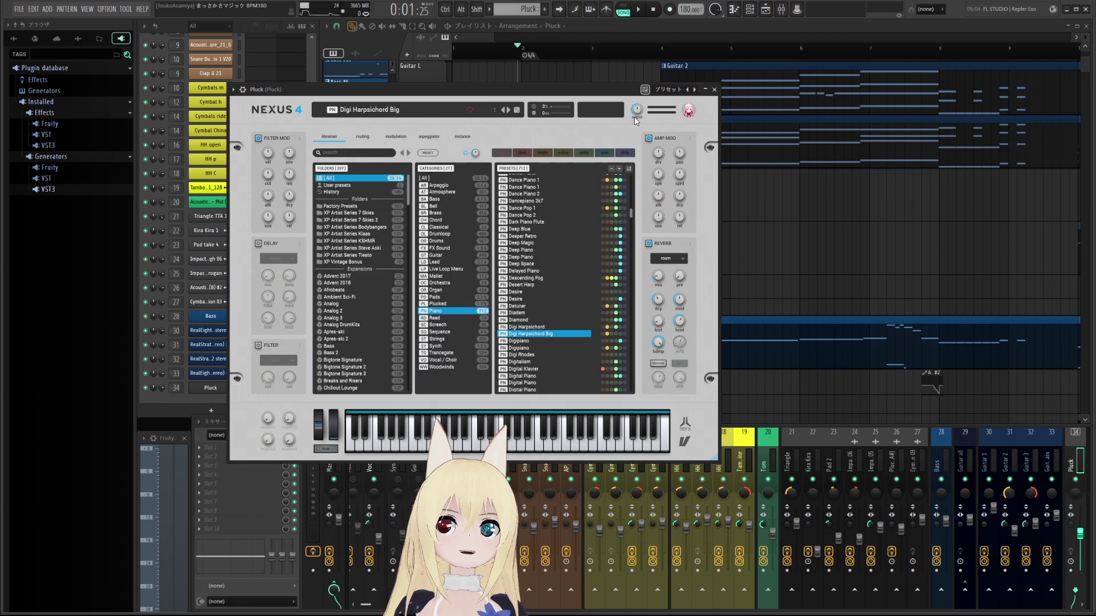
click(713, 90)
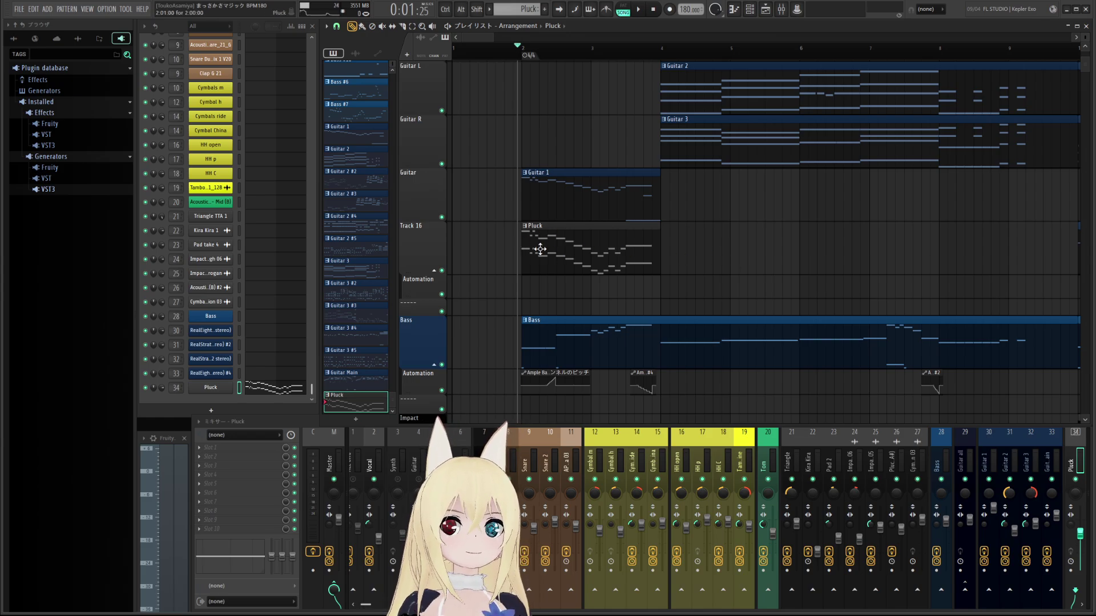
- Select the playlist time range from bar 2 to bar 4, spanning the Guitar 1 and Pluck clips
scroll(565, 294, up, 2)
scroll(712, 276, left, 2)
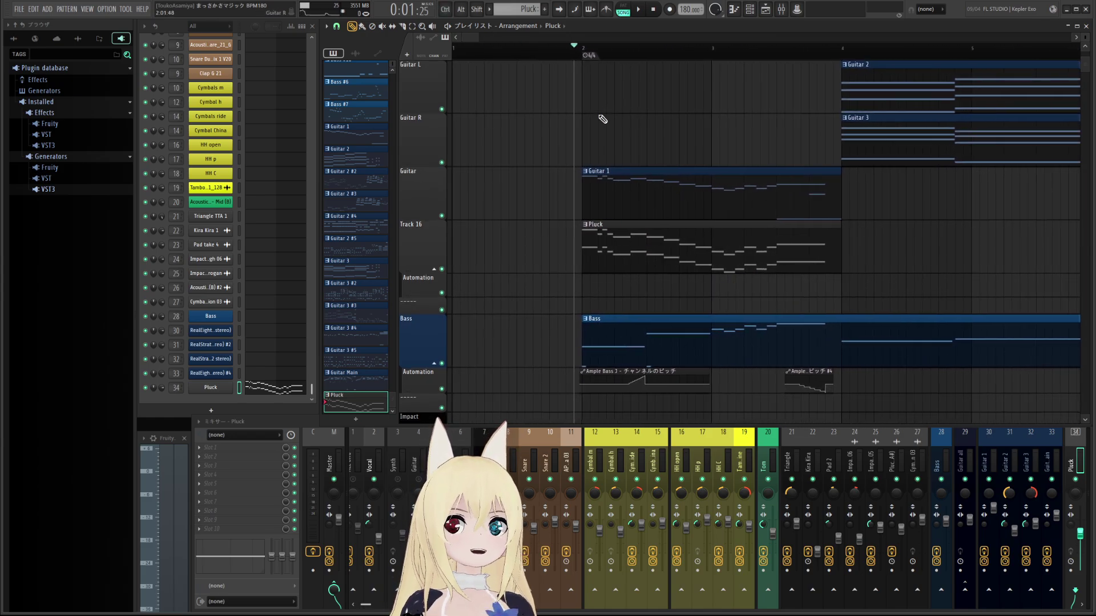
drag(582, 52, 839, 64)
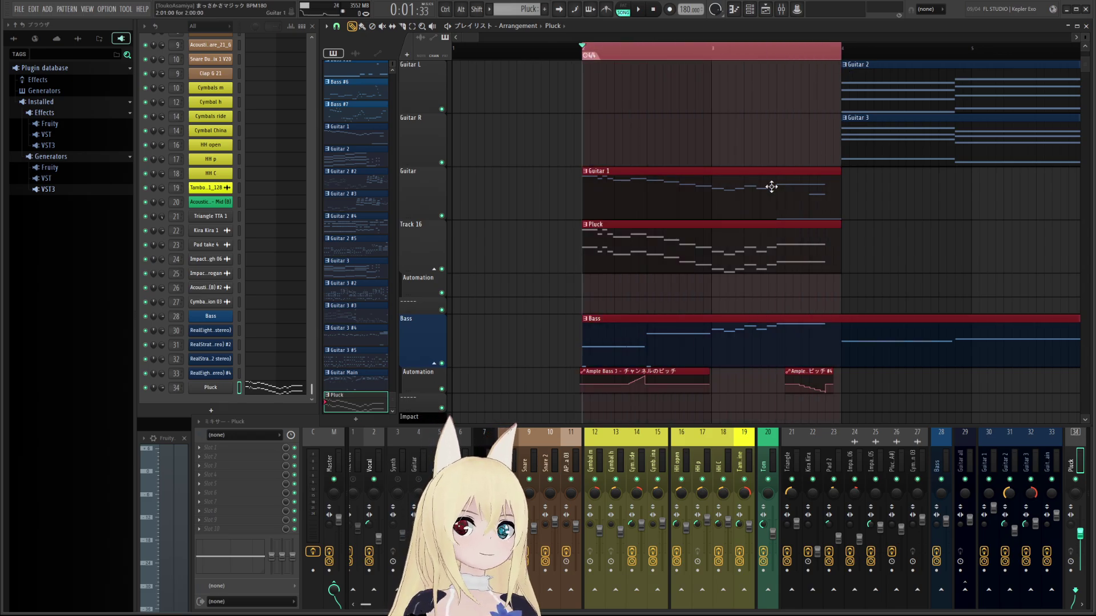
scroll(701, 228, down, 2)
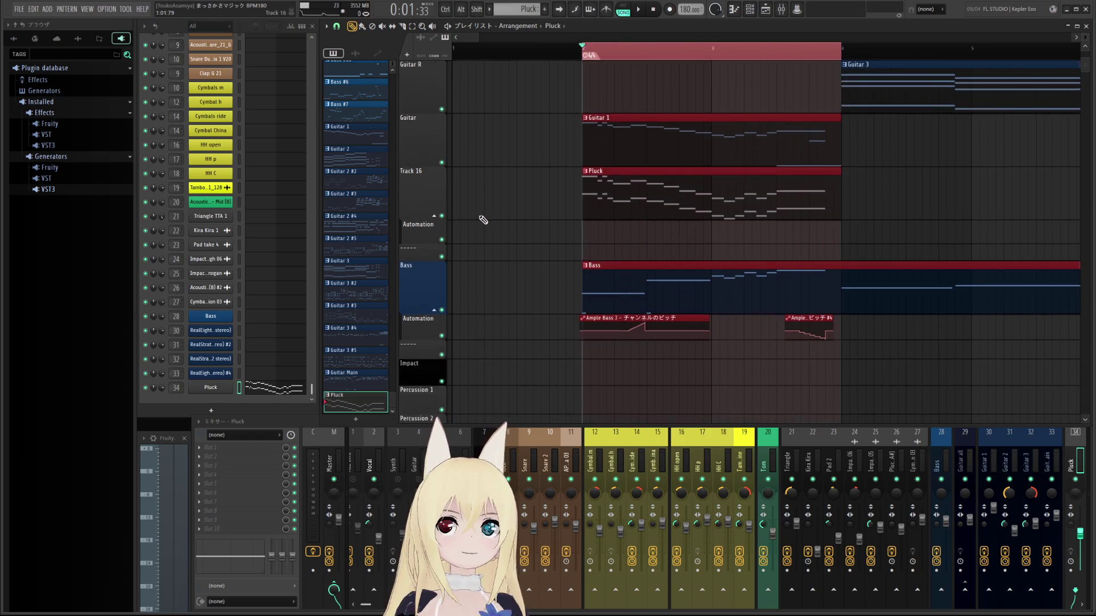
scroll(488, 214, up, 1)
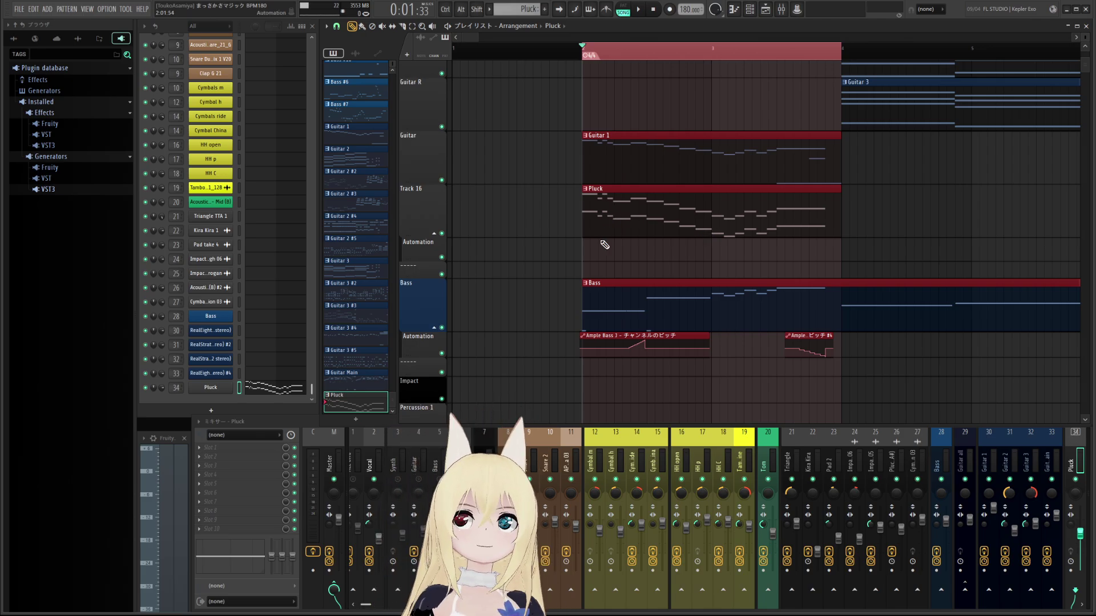
- Reopen the Pluck clip on Track 16 in the piano roll, review its notes, and close the piano roll
right_click(425, 212)
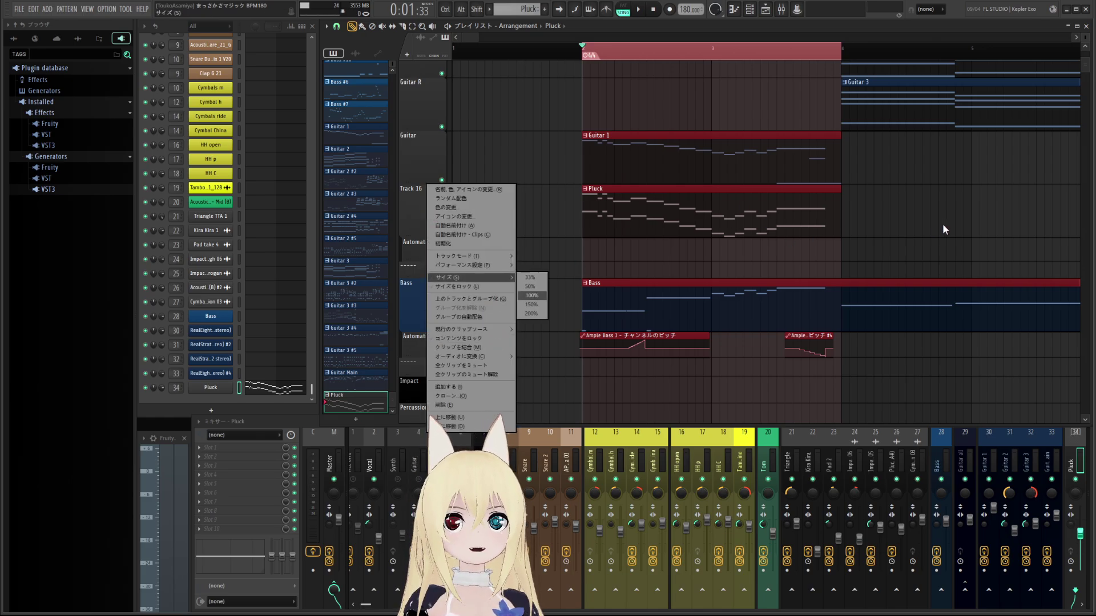
click(566, 49)
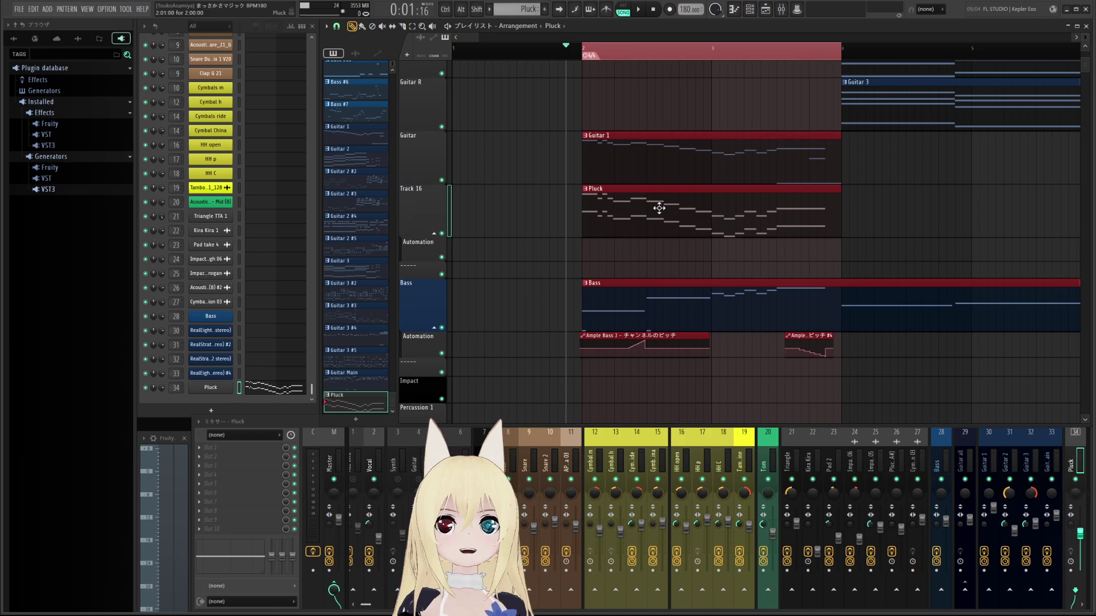
double_click(625, 222)
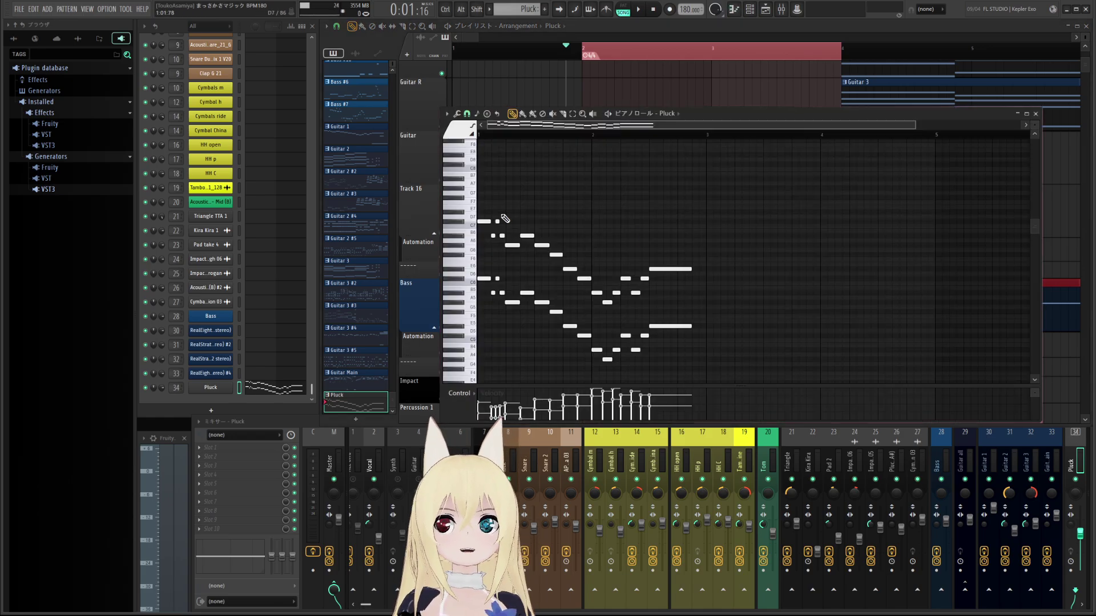
drag(484, 200, 682, 222)
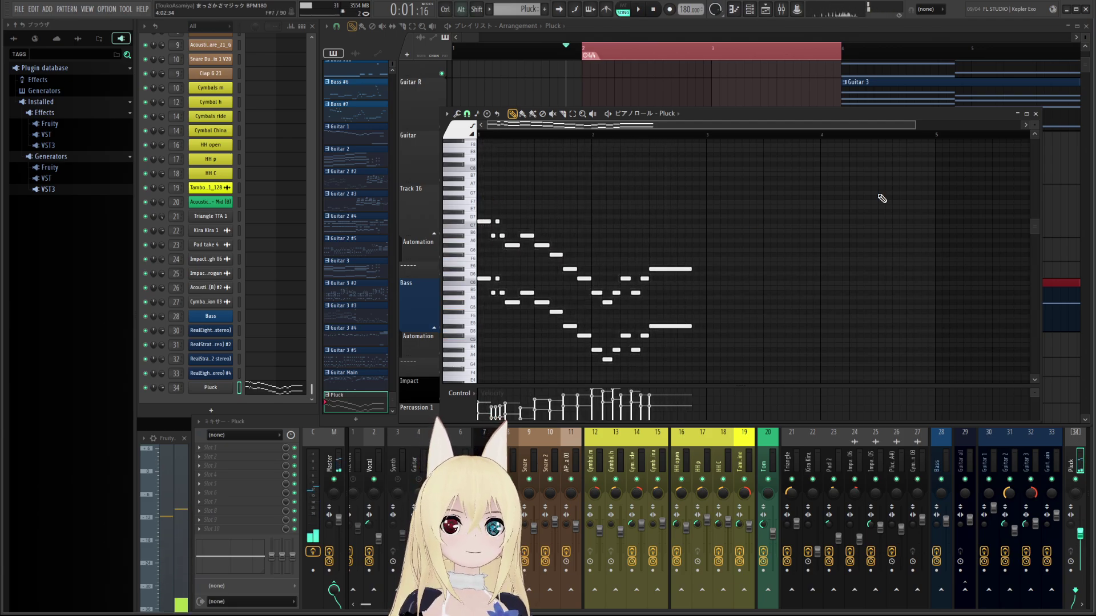
click(1036, 114)
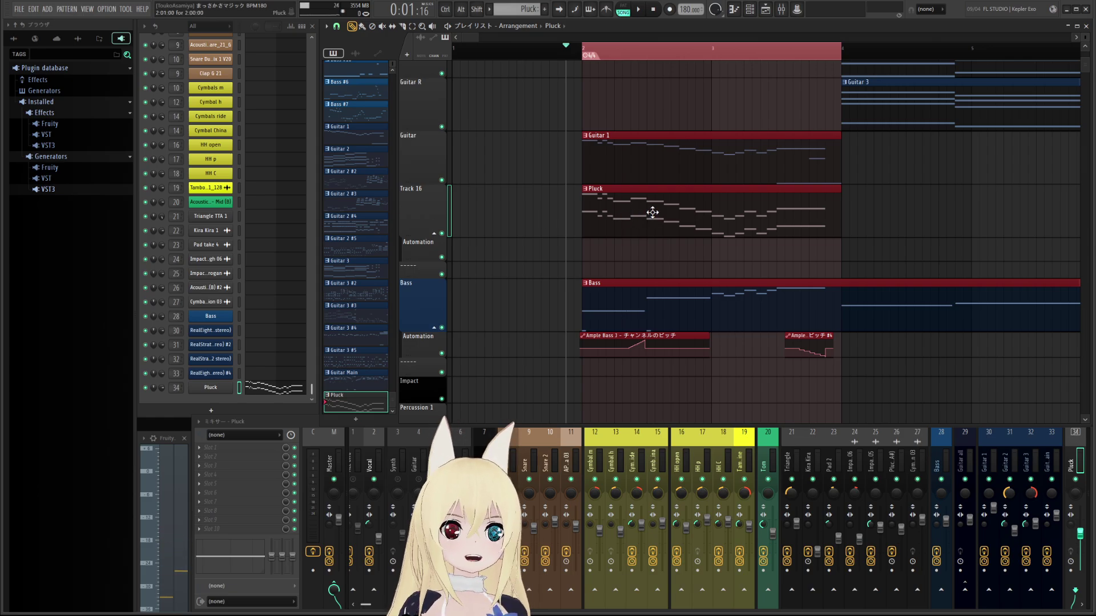
- Convert Track 16 to audio over the selected time range and move the render settings window clear of the clips
right_click(428, 216)
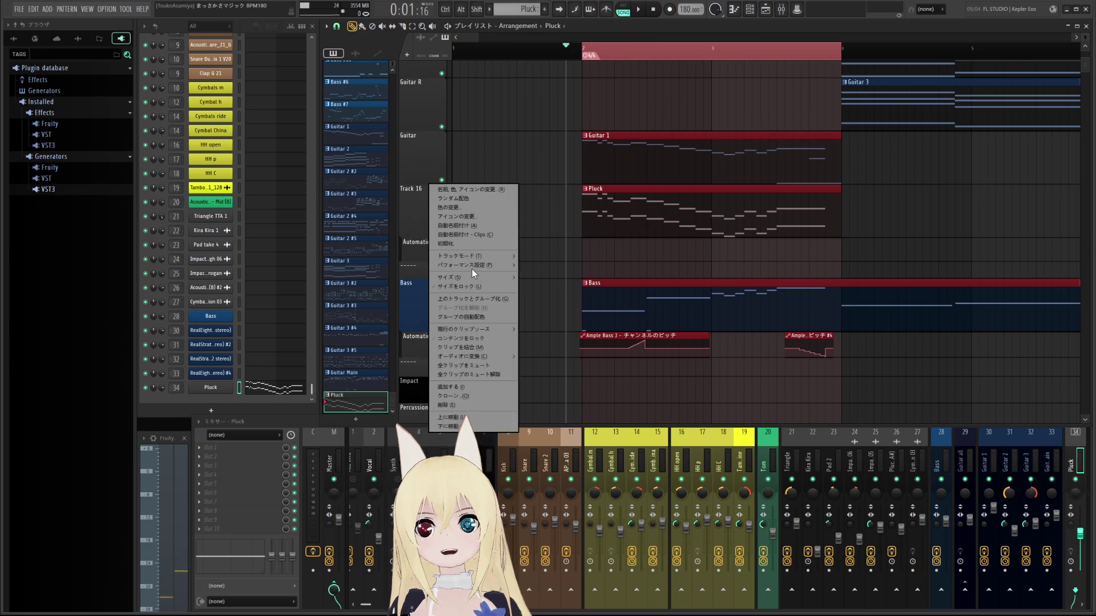
click(417, 207)
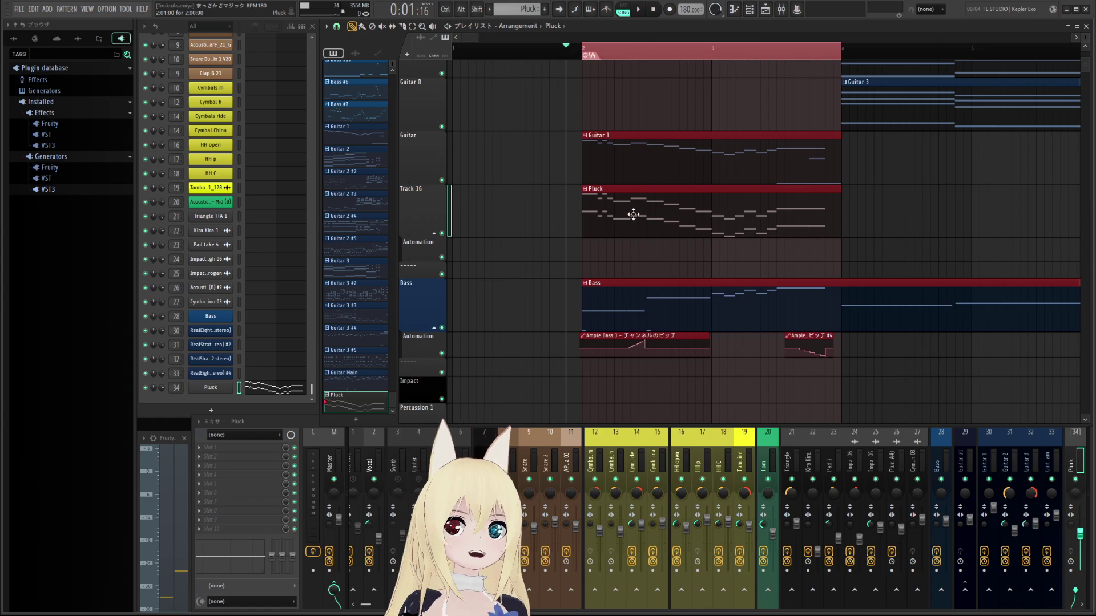
right_click(424, 204)
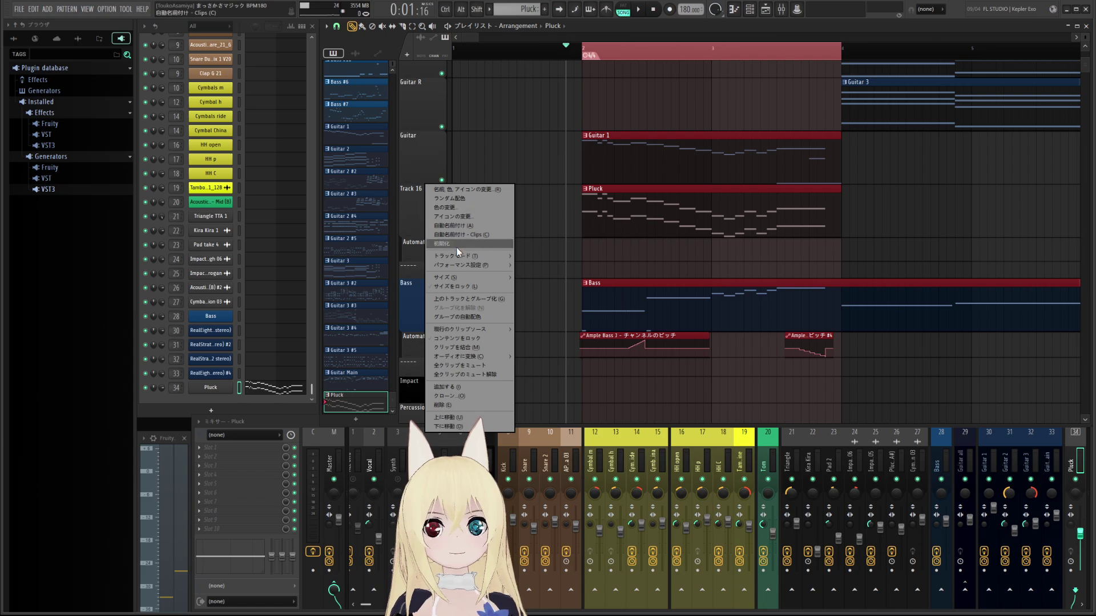
mouse_move(456, 357)
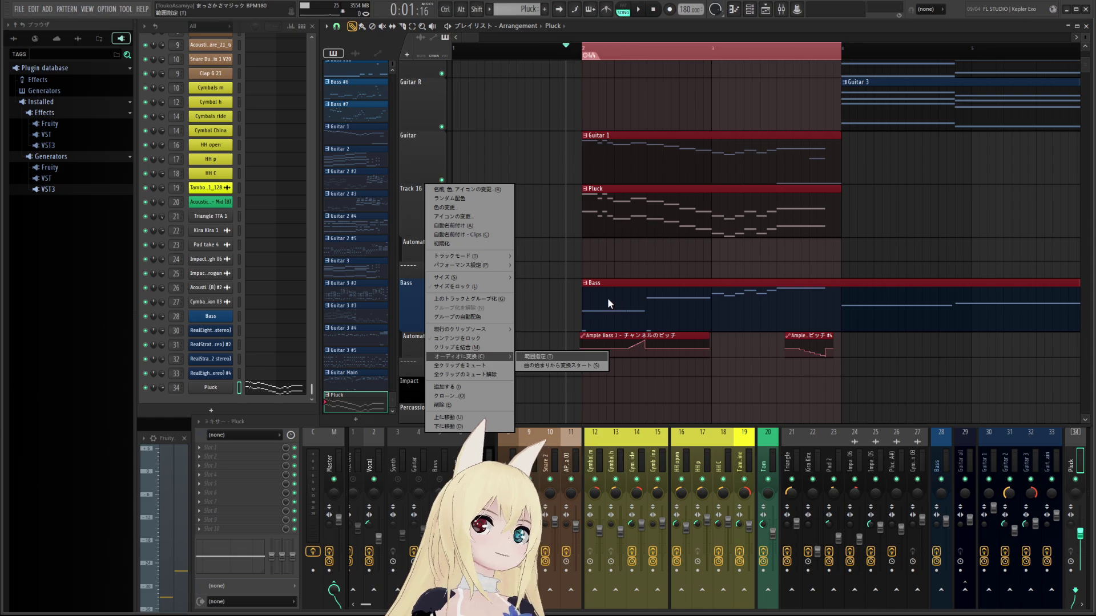
click(531, 356)
drag(539, 192, 793, 86)
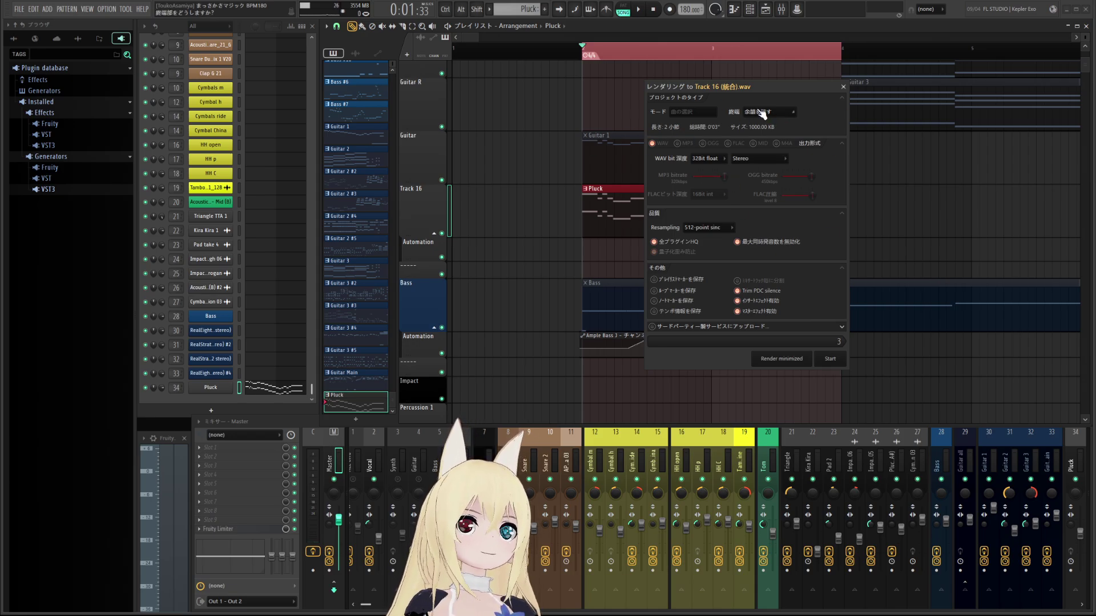
drag(733, 82, 564, 129)
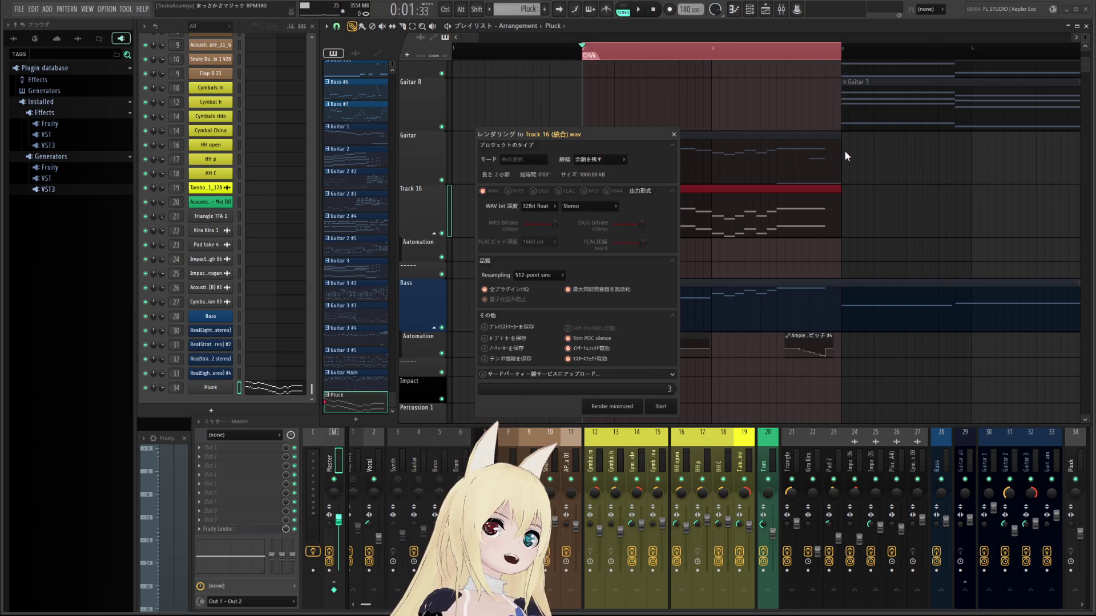
- Keep the render's tail setting at 余韻を残す, and choose 32Bit float WAV depth and Stereo output
click(611, 160)
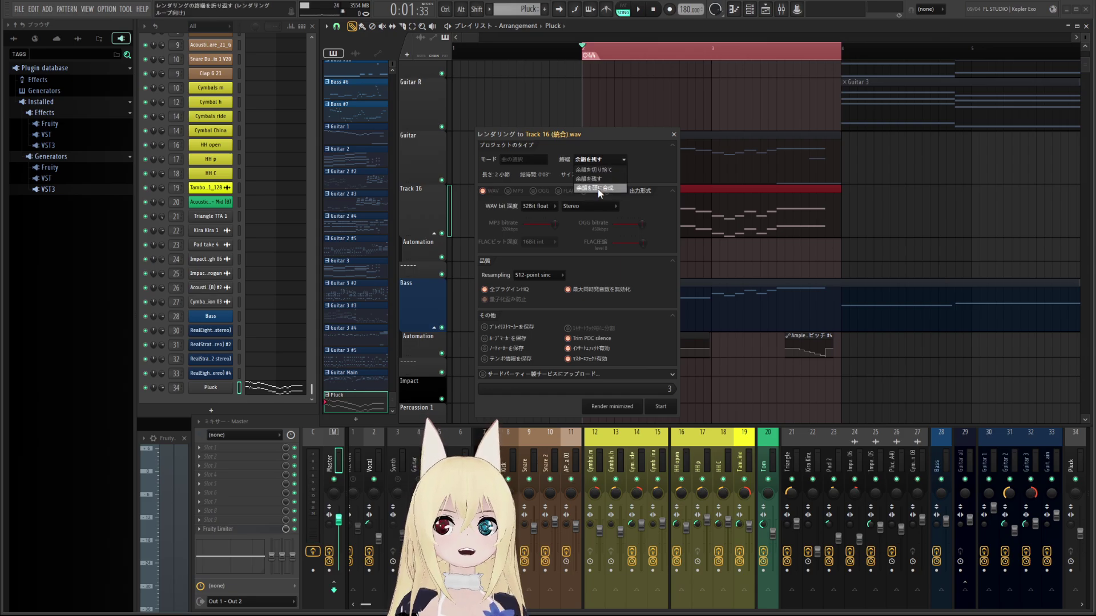
click(633, 153)
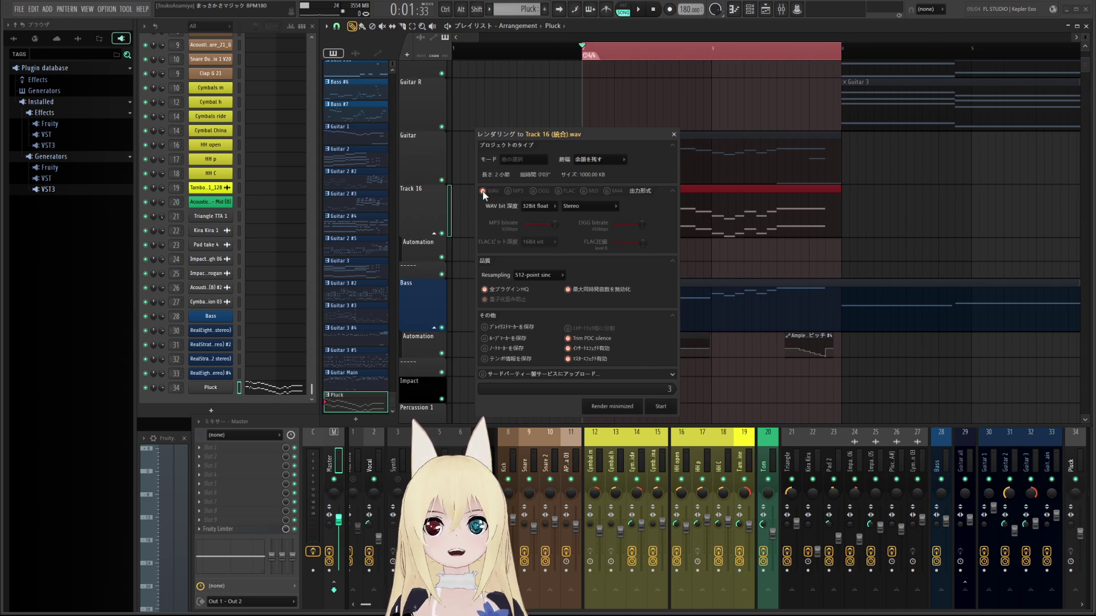
click(539, 206)
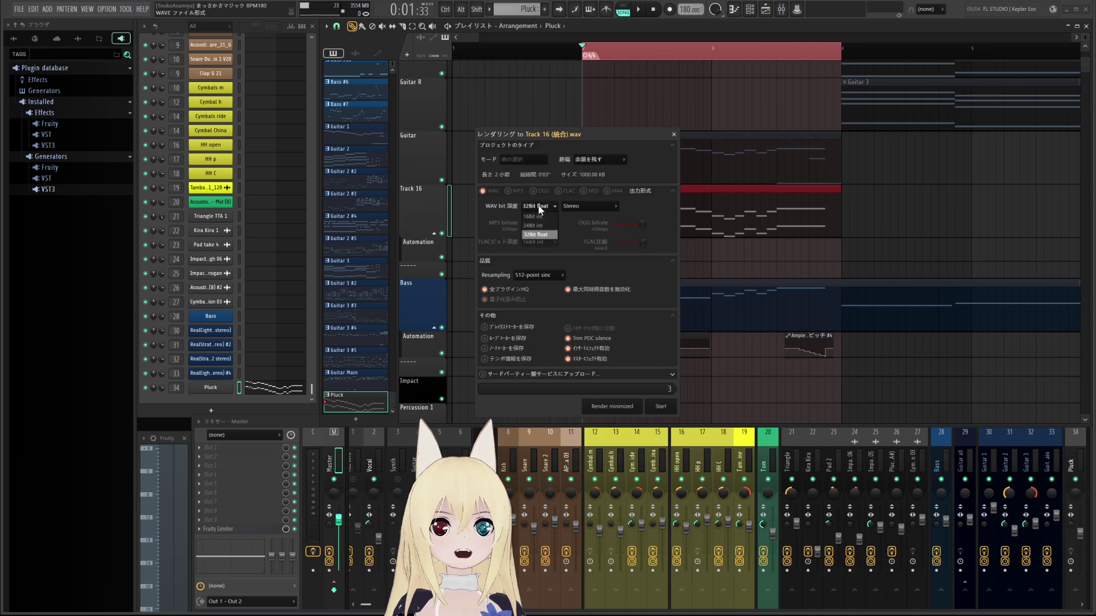
click(536, 235)
click(596, 207)
click(589, 217)
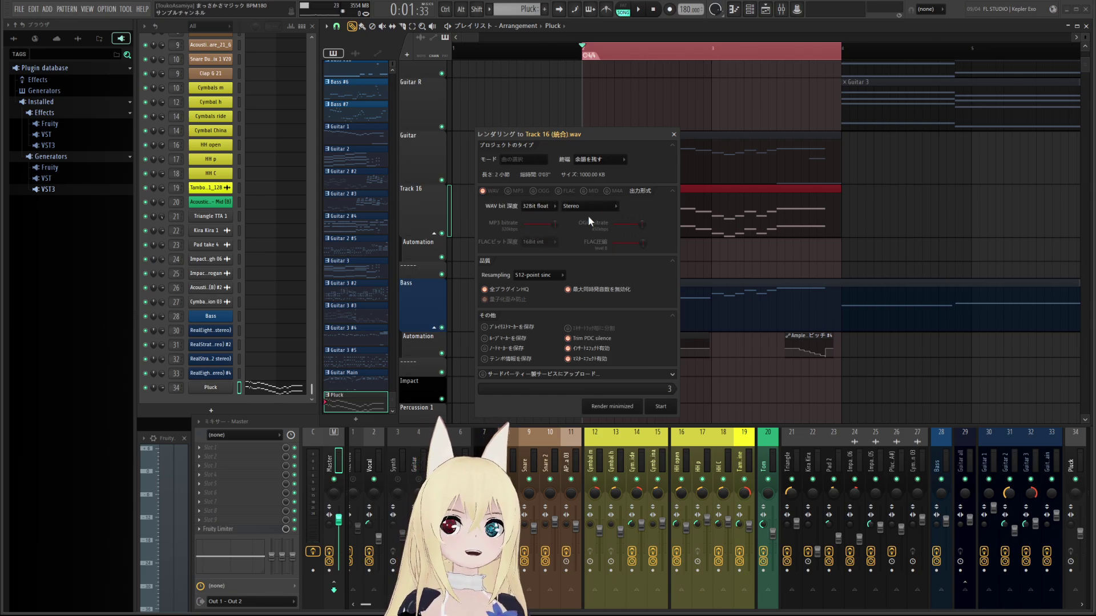
- Keep the resampling at 512-point sinc and start rendering Track 16 to audio
click(544, 275)
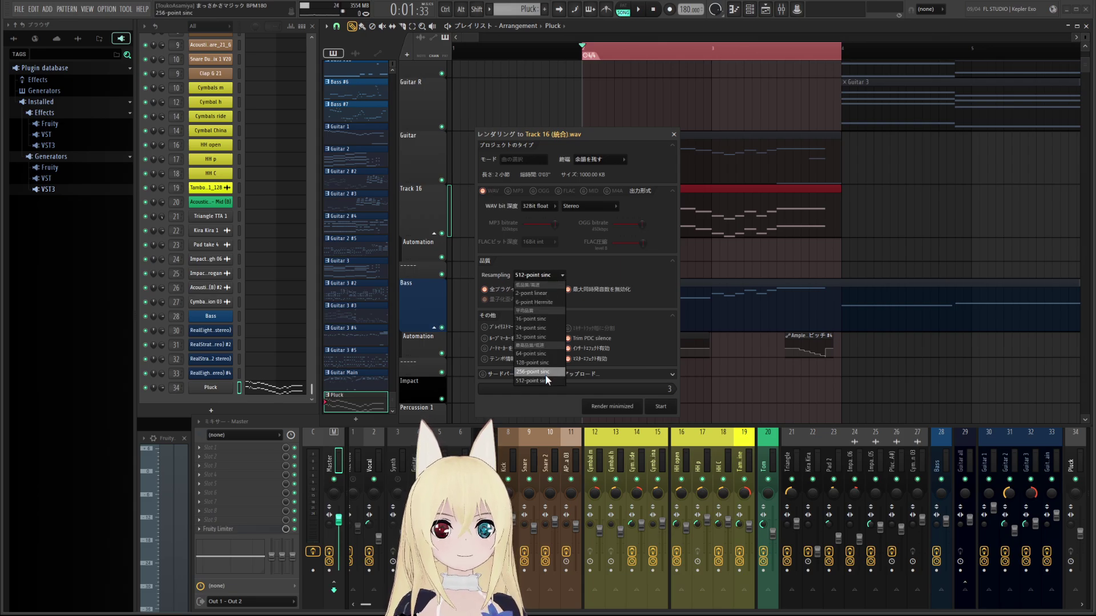
click(609, 263)
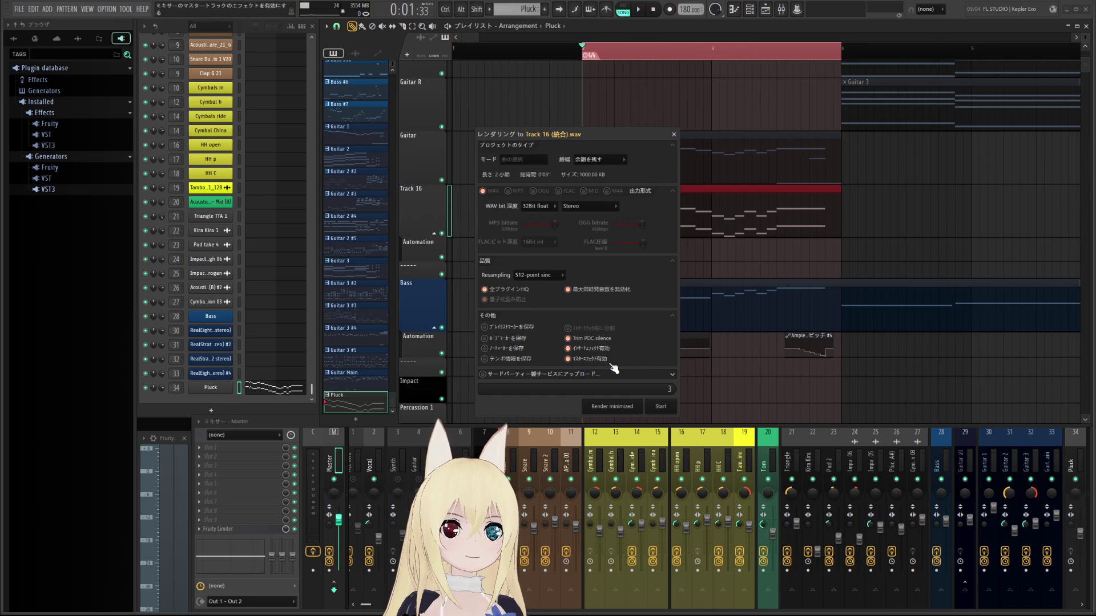
click(673, 409)
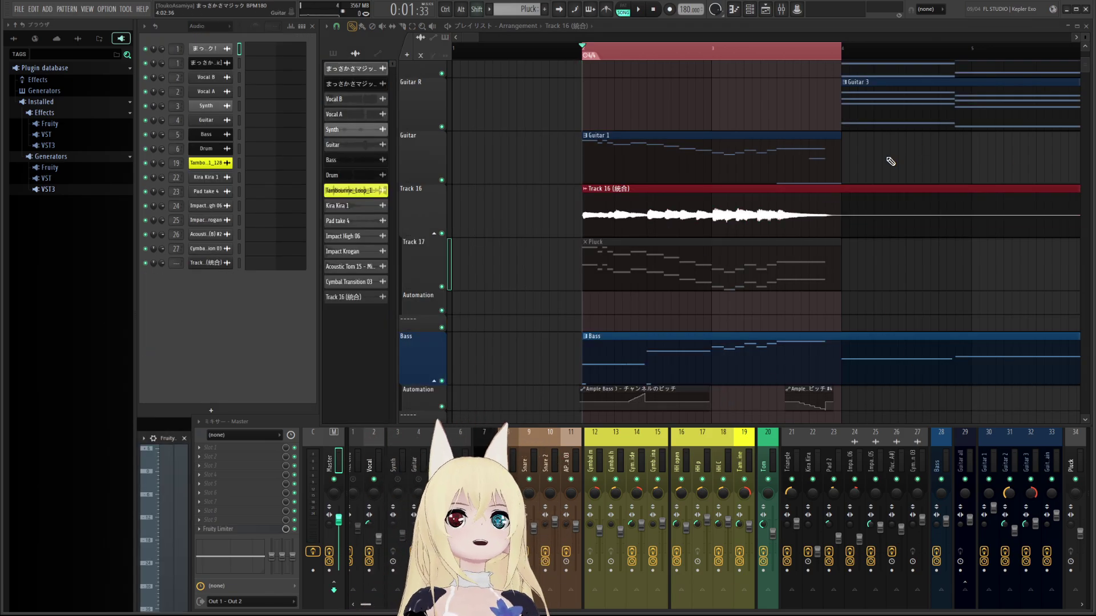
- Cut off the rendered Track 16 audio clip's tail at bar 4 and inspect the start of its waveform
drag(883, 164, 840, 258)
right_click(856, 223)
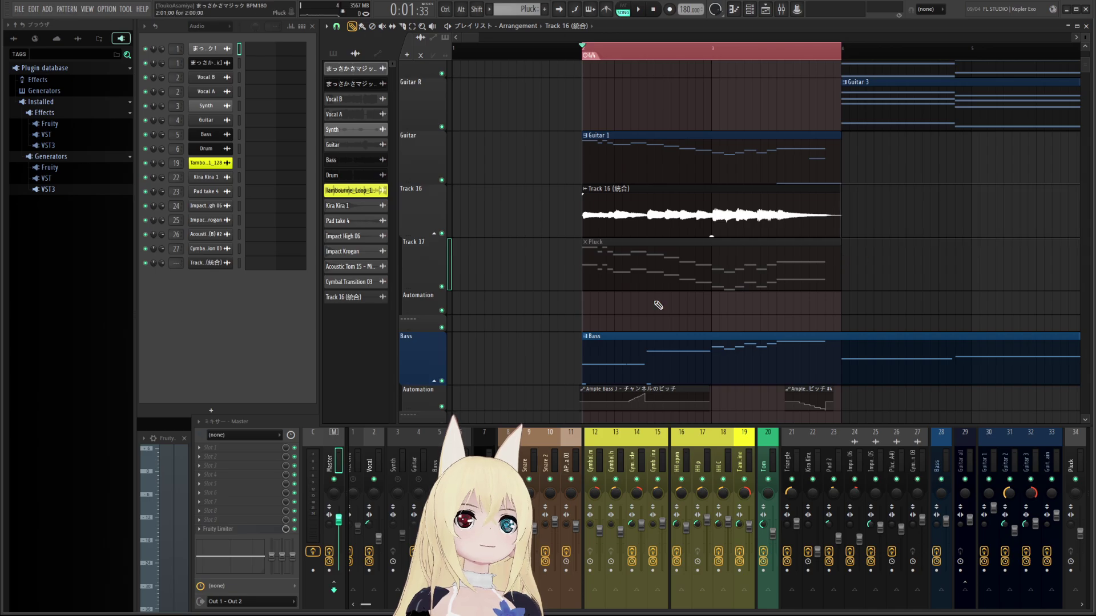
scroll(512, 244, up, 5)
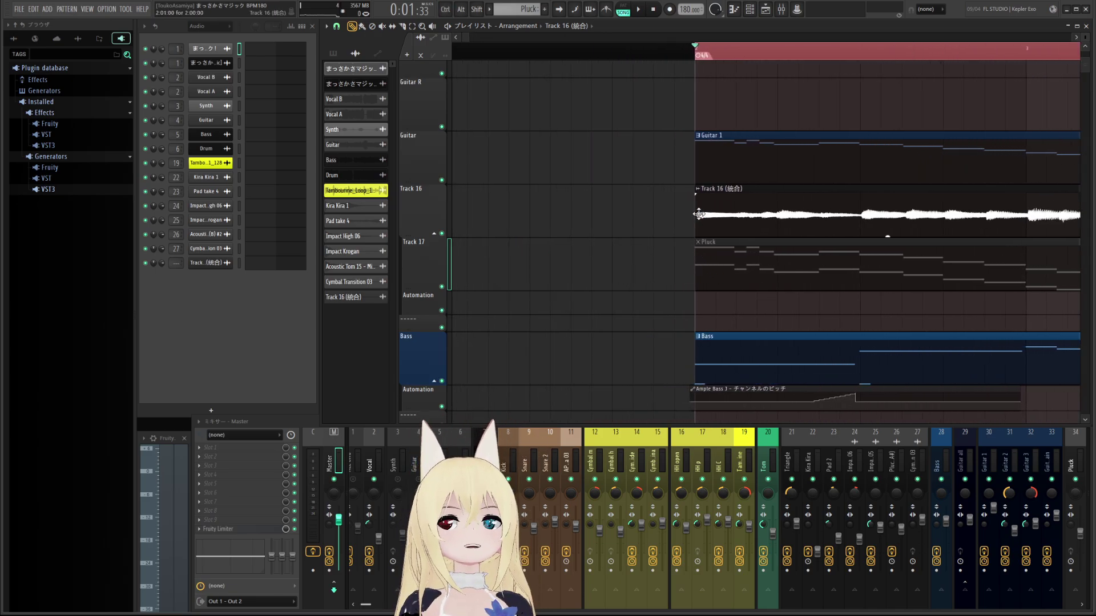
drag(812, 222, 663, 221)
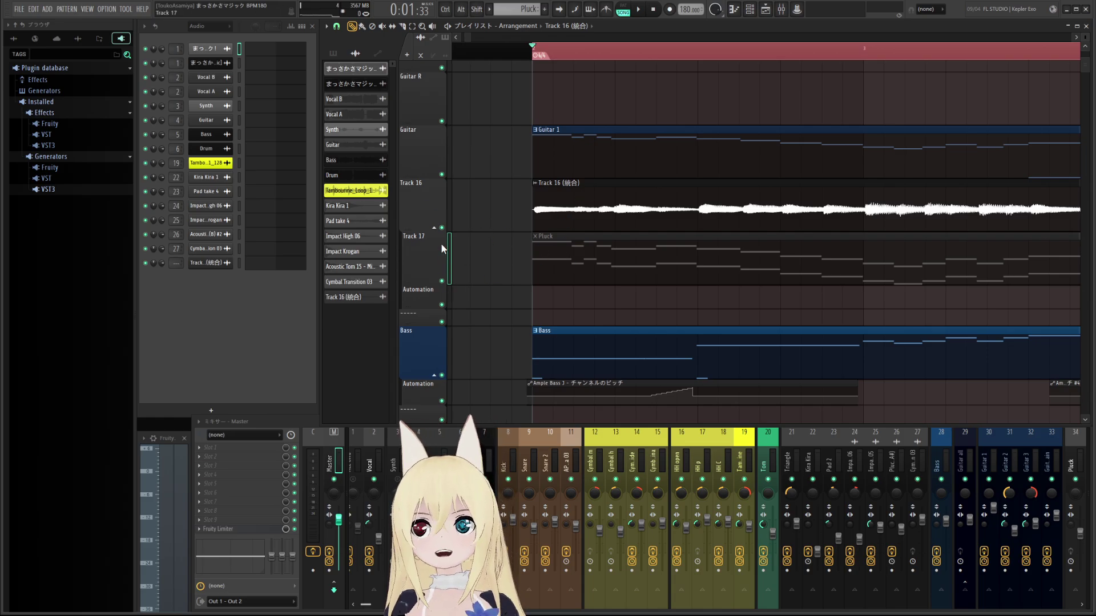
- Unmute the original Pluck clip on Track 17 with the Mute tool and return to the Draw tool
click(382, 27)
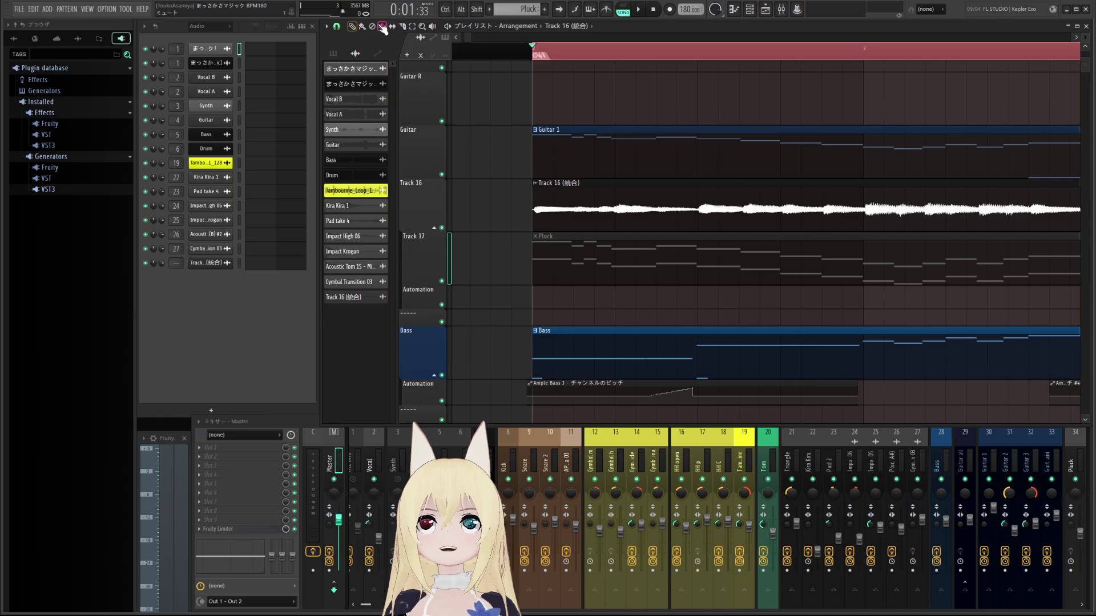
click(566, 263)
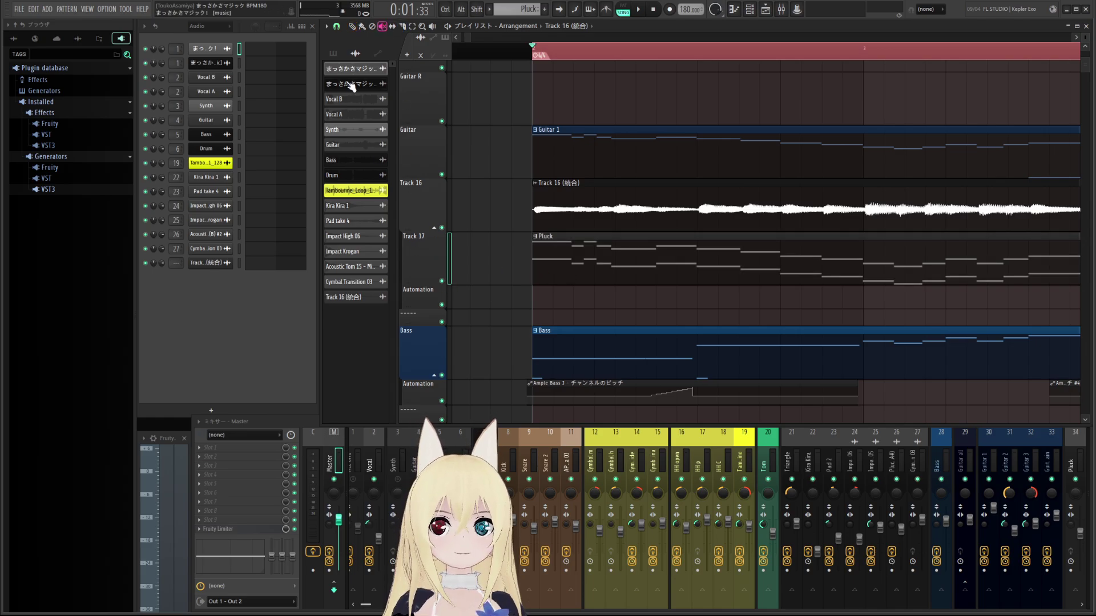
click(352, 27)
click(443, 227)
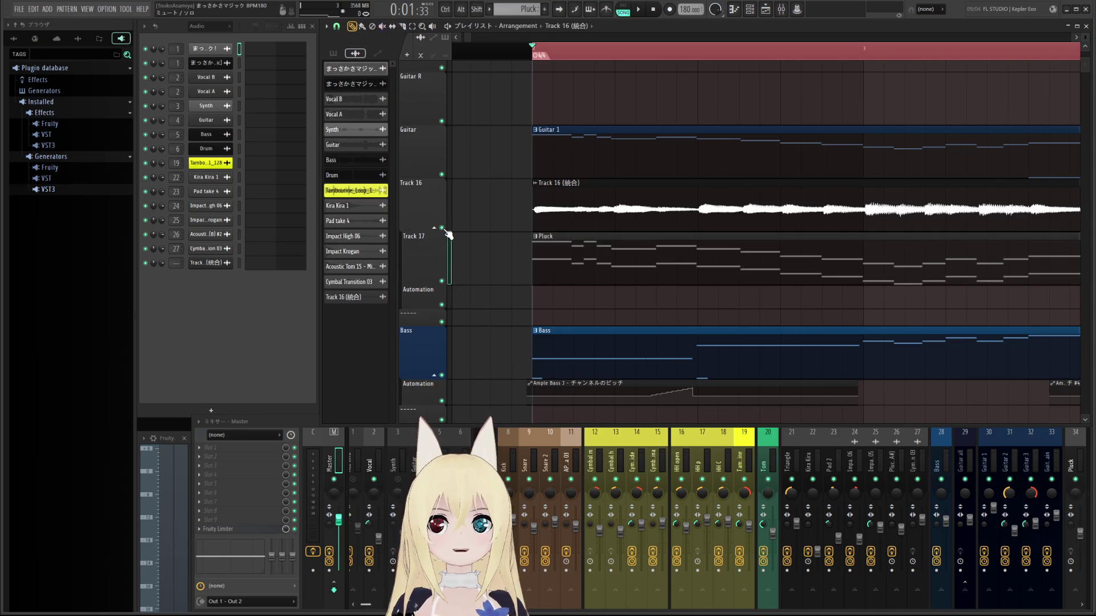
- Mute Track 16 and play the original Pluck clip on Track 17 from just before bar 2
scroll(577, 266, down, 1)
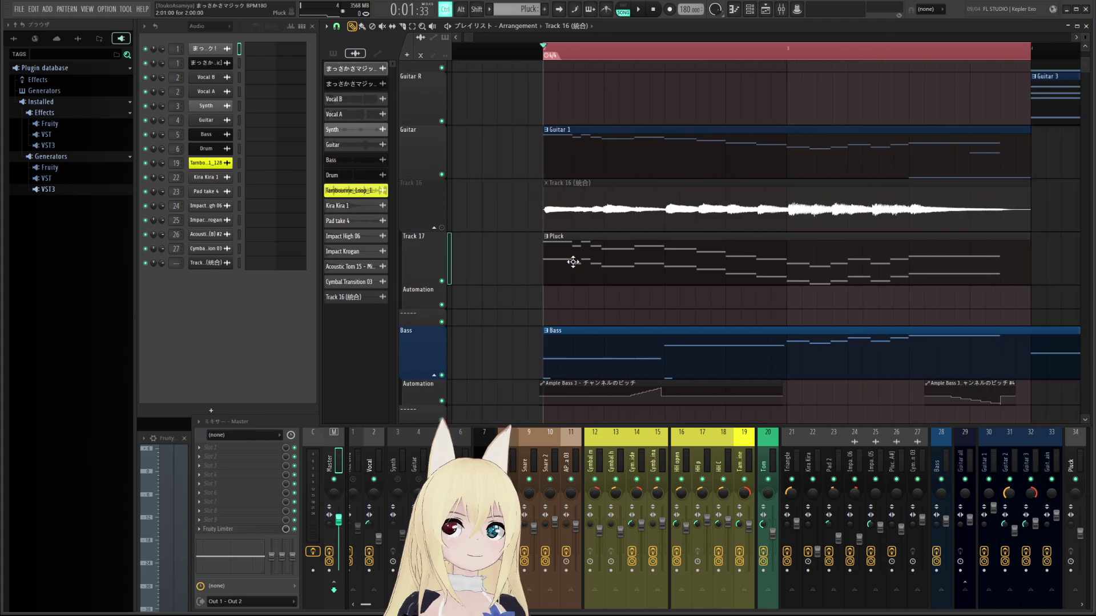
click(484, 51)
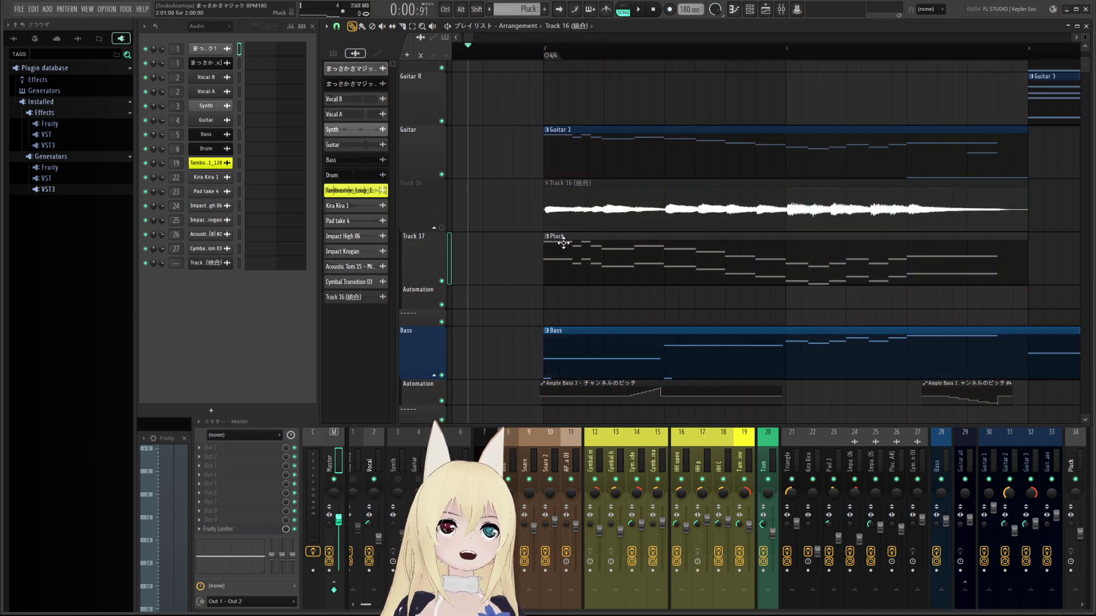
key(space)
key(space)
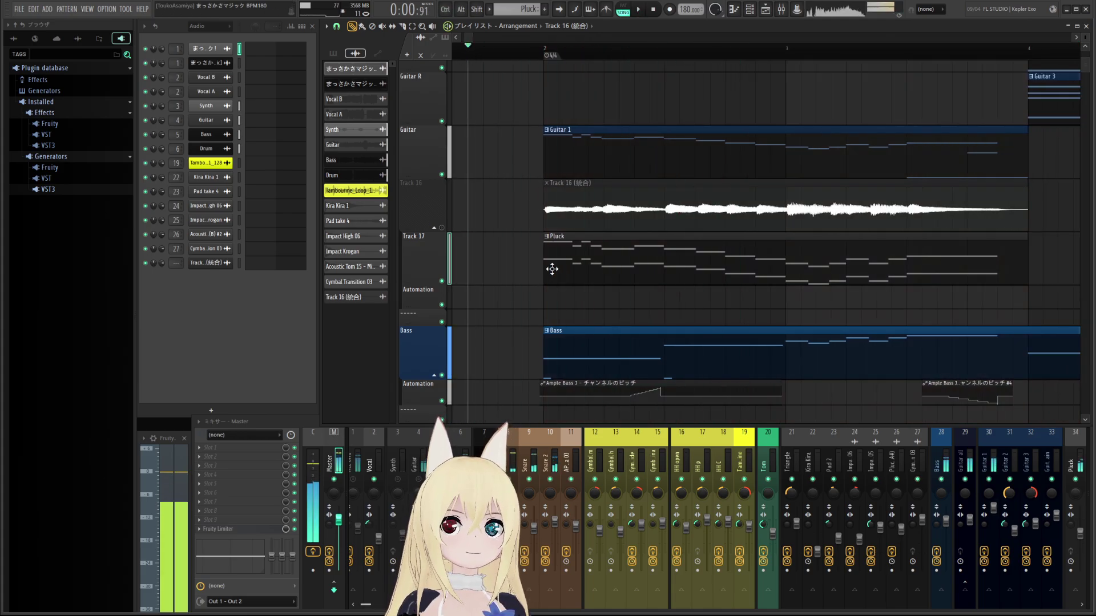
- Mute Track 17, unmute Track 16 and play the rendered audio clip from just before bar 2
click(441, 281)
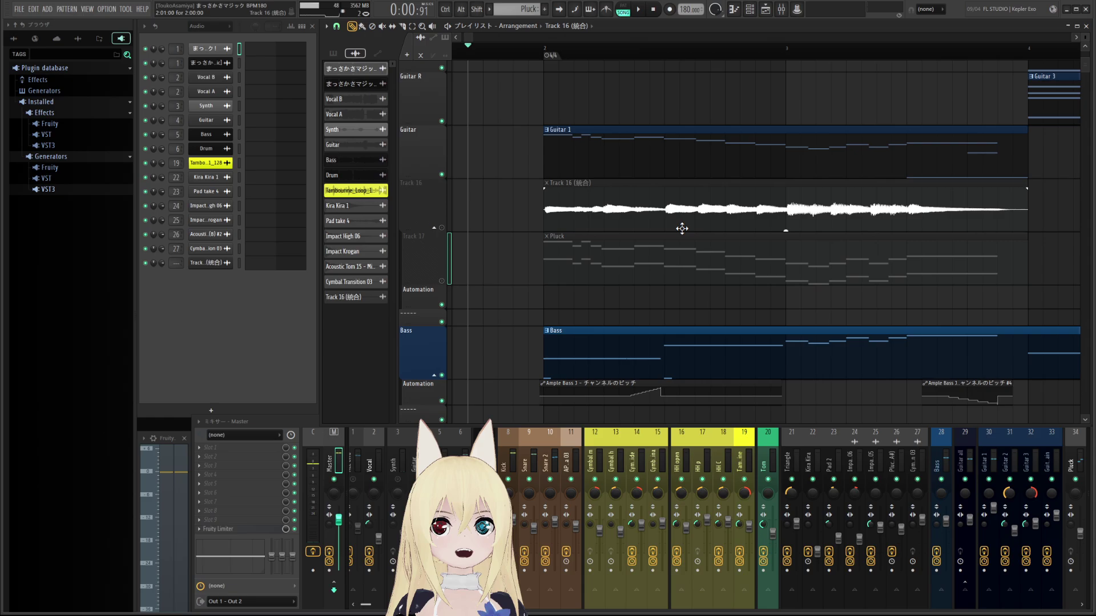
click(442, 227)
key(space)
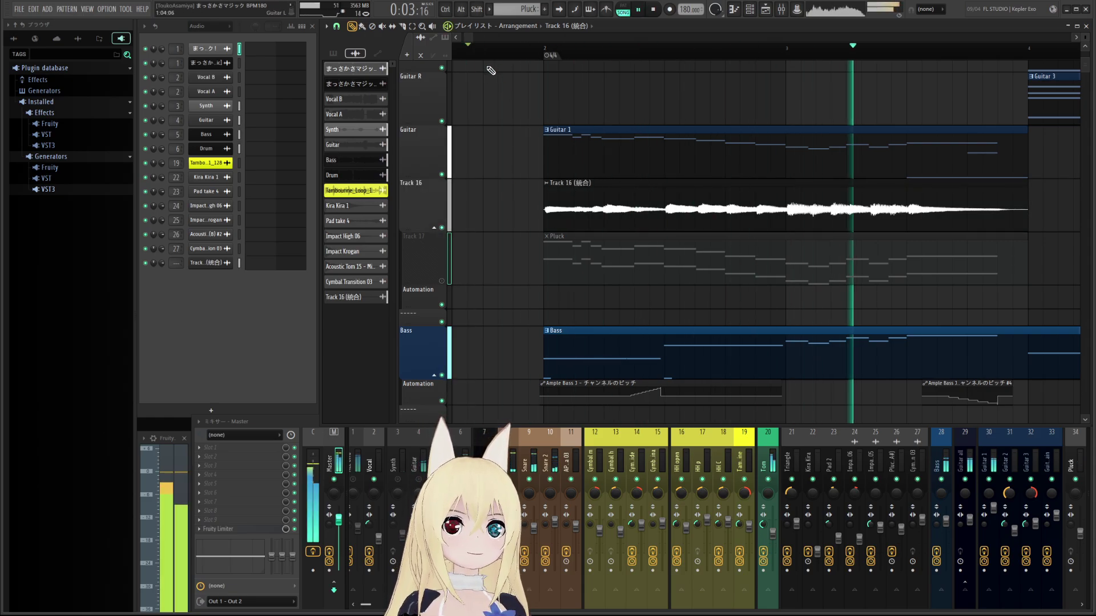
key(space)
key(space)
key(space)
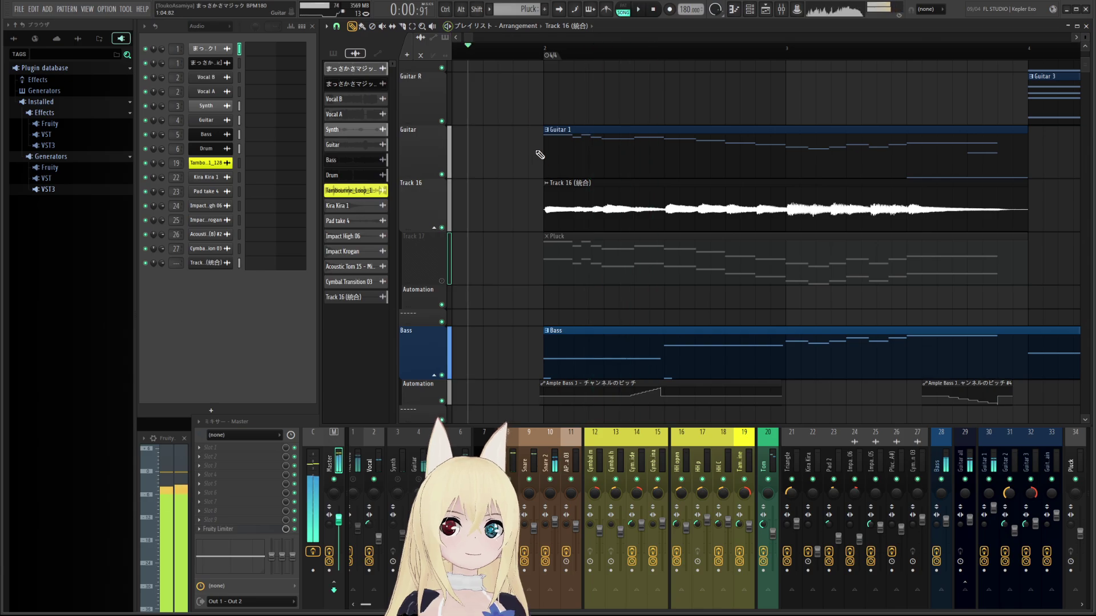
key(space)
key(space)
- Turn on the metronome and play the song's opening from within bar 1
scroll(711, 100, down, 3)
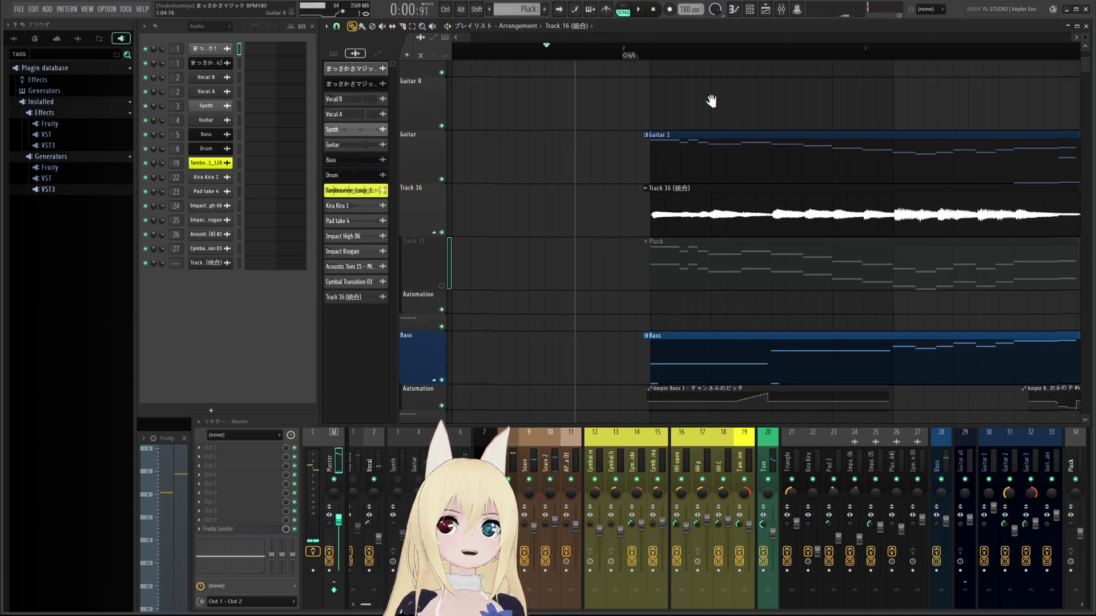
click(482, 53)
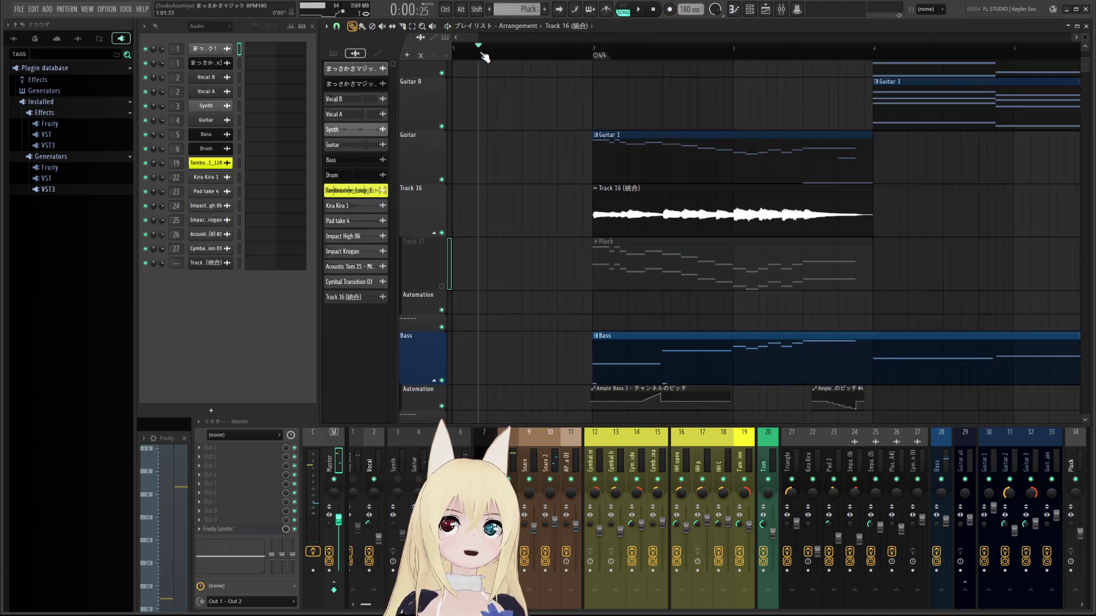
click(608, 12)
key(space)
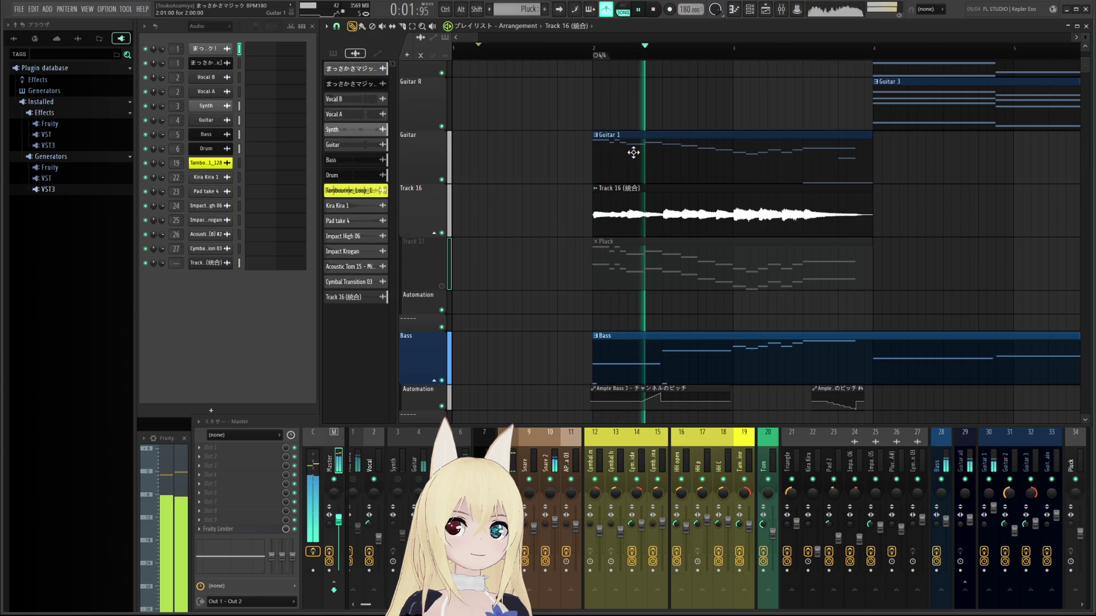
key(space)
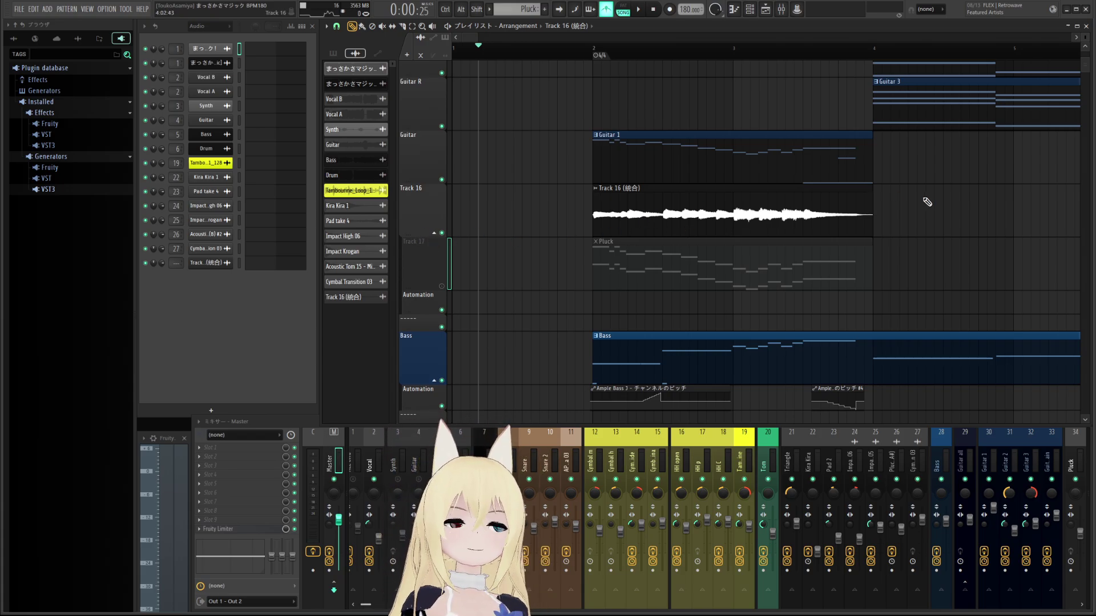
- Play the arrangement from about bar 17, leading up to the marker at bar 18
drag(928, 210, 900, 237)
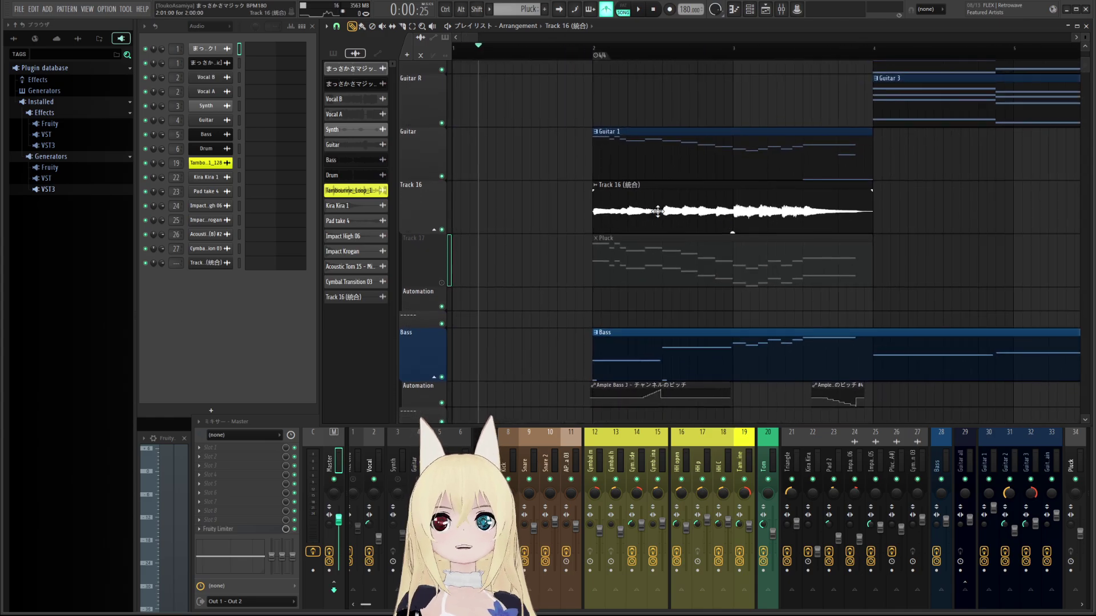
drag(1066, 214, 573, 217)
scroll(806, 249, down, 3)
drag(781, 236, 570, 276)
drag(808, 229, 603, 244)
drag(764, 242, 472, 263)
drag(802, 265, 959, 252)
drag(820, 236, 1044, 236)
click(826, 57)
key(space)
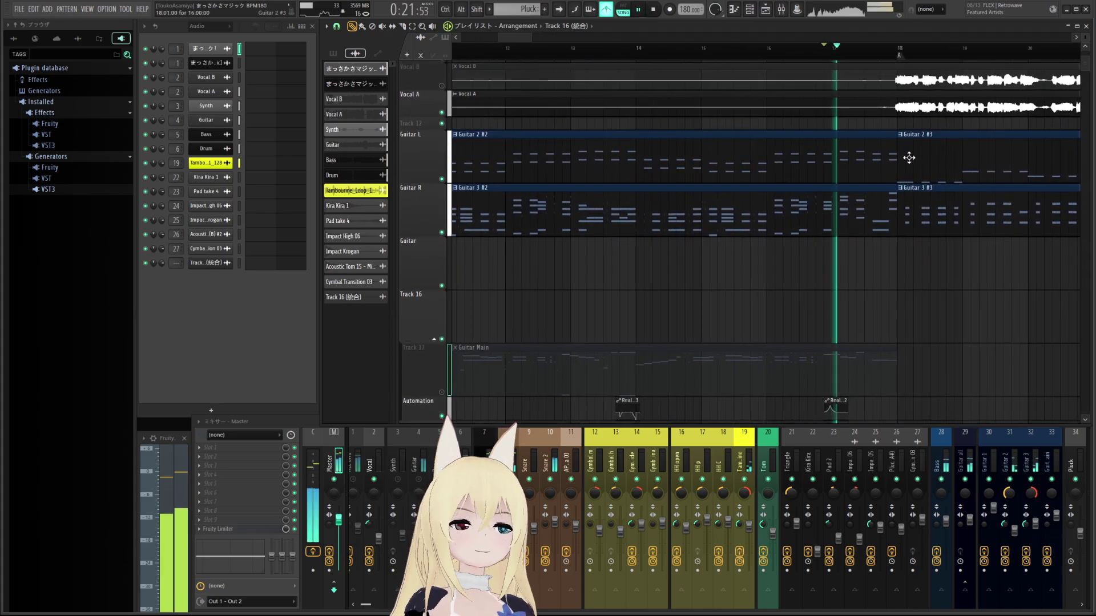
key(space)
- Play the vocal entry at the bar 18 marker, starting just before it
drag(908, 181, 998, 178)
drag(531, 165, 648, 127)
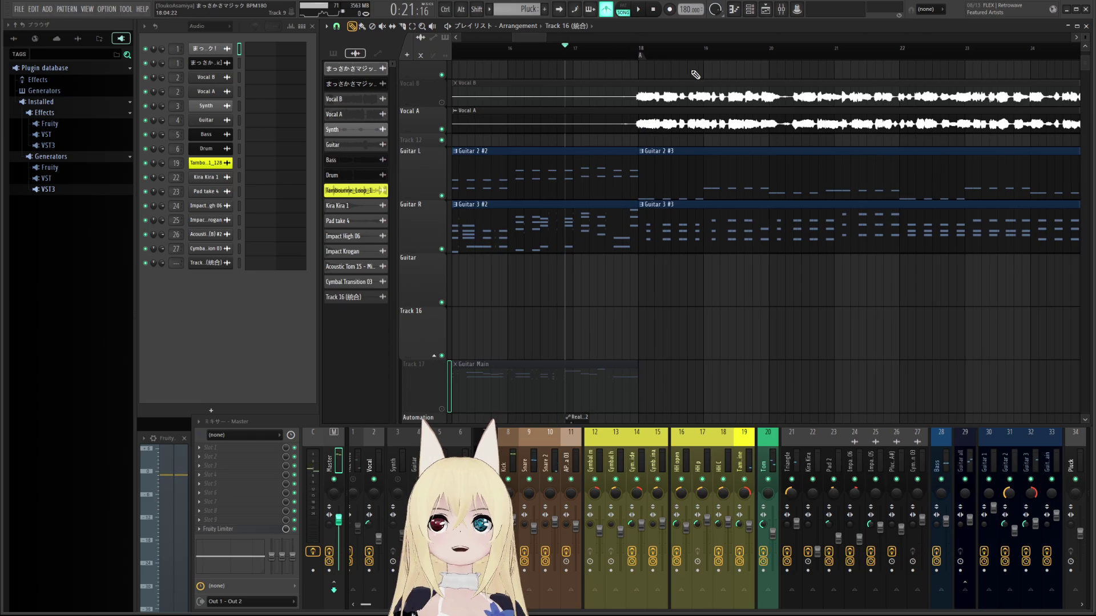
drag(736, 74, 768, 66)
click(647, 57)
key(space)
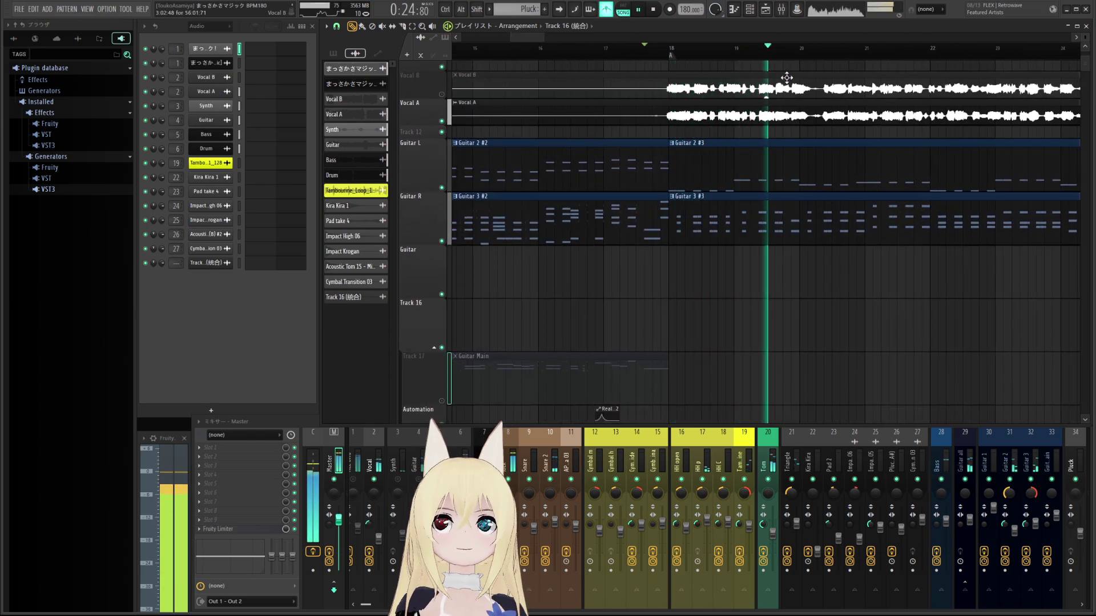
key(space)
- Turn off the metronome and play the section change at bar 26, starting from bar 25
drag(926, 91, 805, 111)
click(744, 53)
key(space)
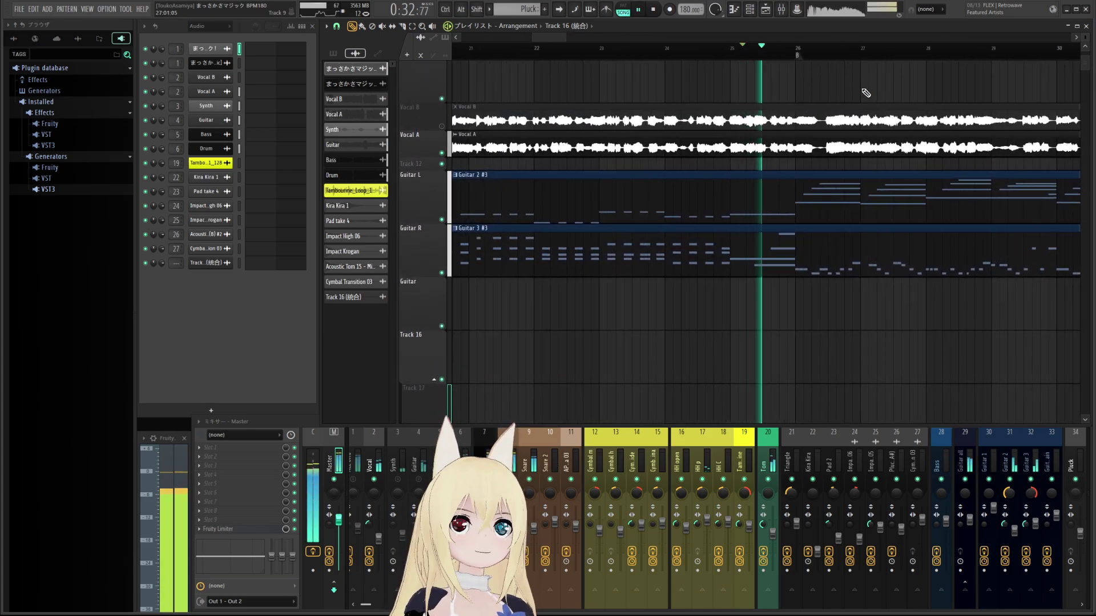
drag(864, 93, 736, 89)
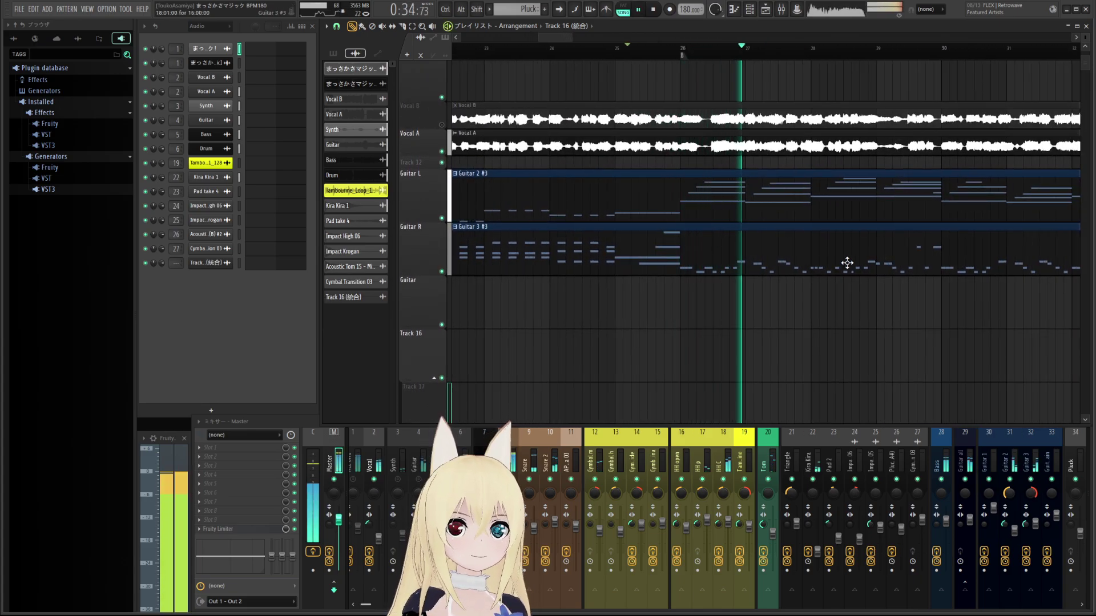
drag(897, 240, 616, 260)
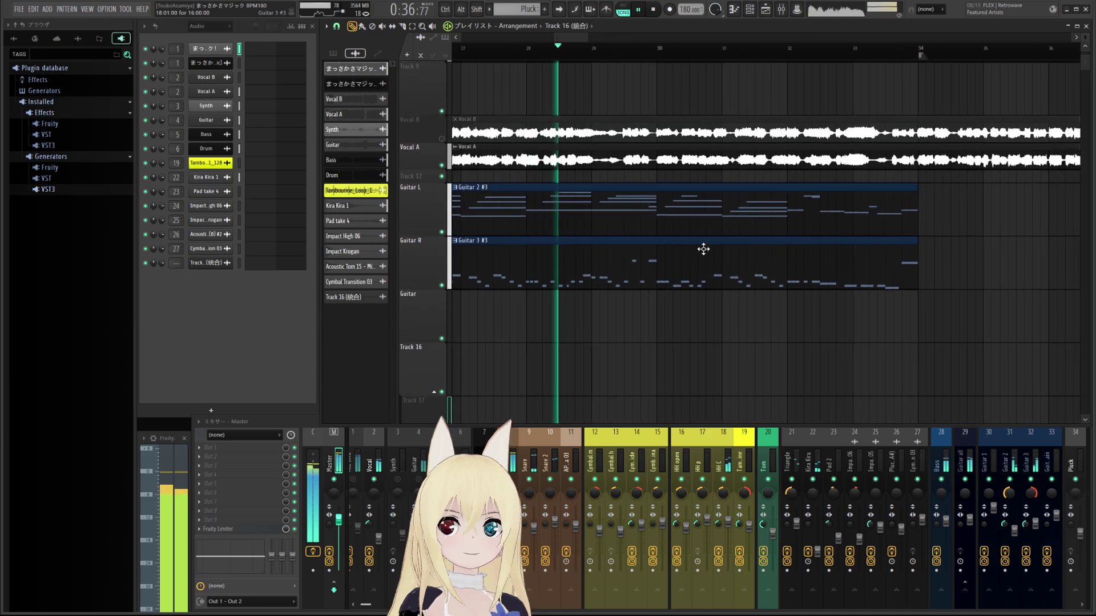
key(space)
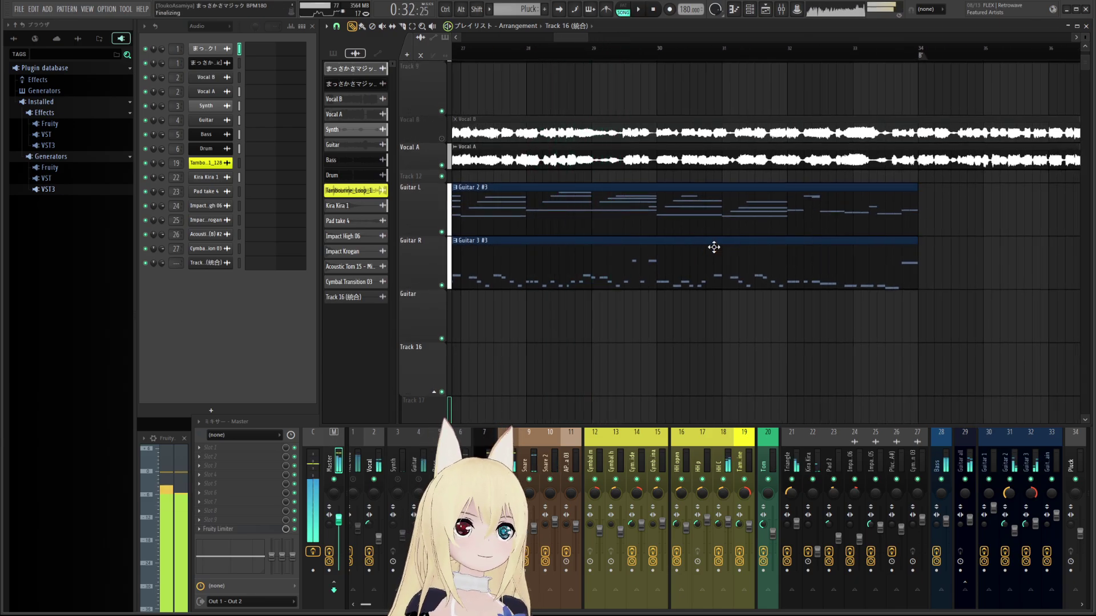
- Play the section change at bar 38, starting from bar 37, where the guitar clips re-enter
drag(1065, 225, 657, 237)
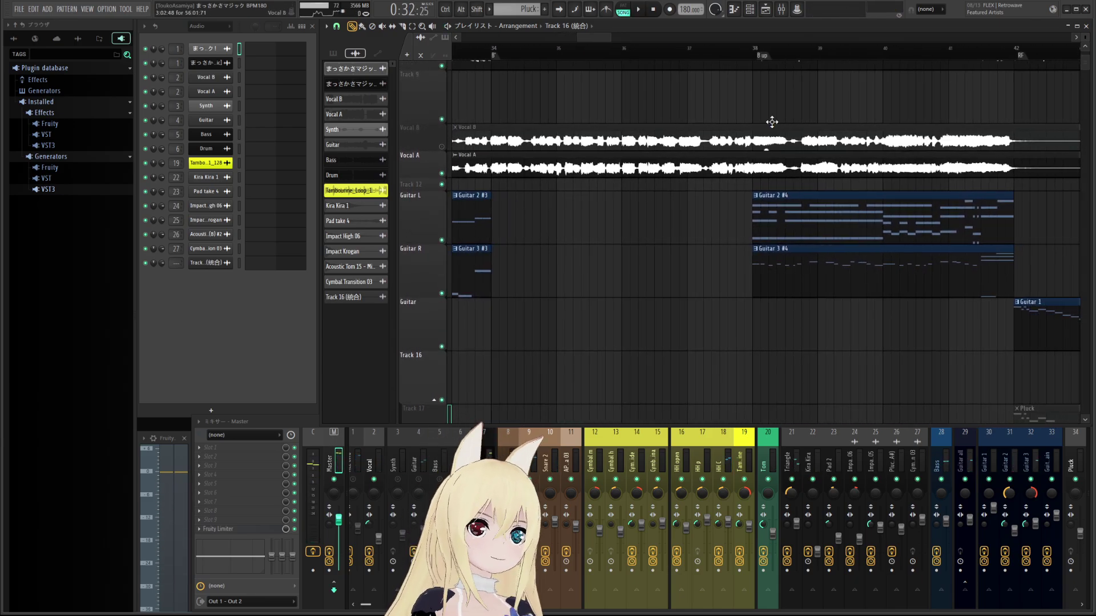
click(711, 48)
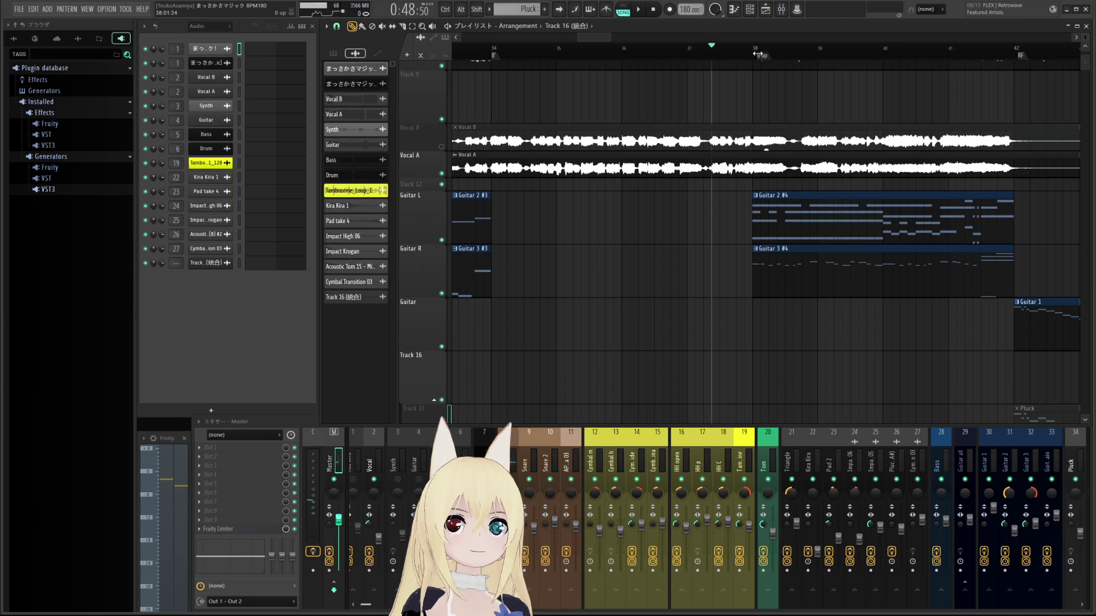
key(space)
drag(854, 157, 714, 147)
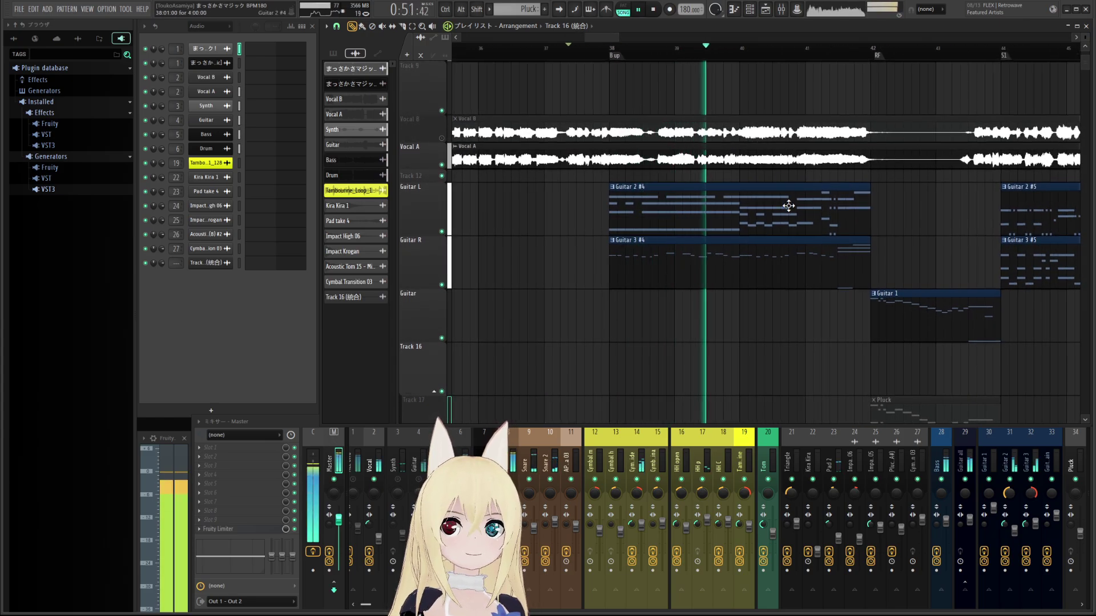
key(space)
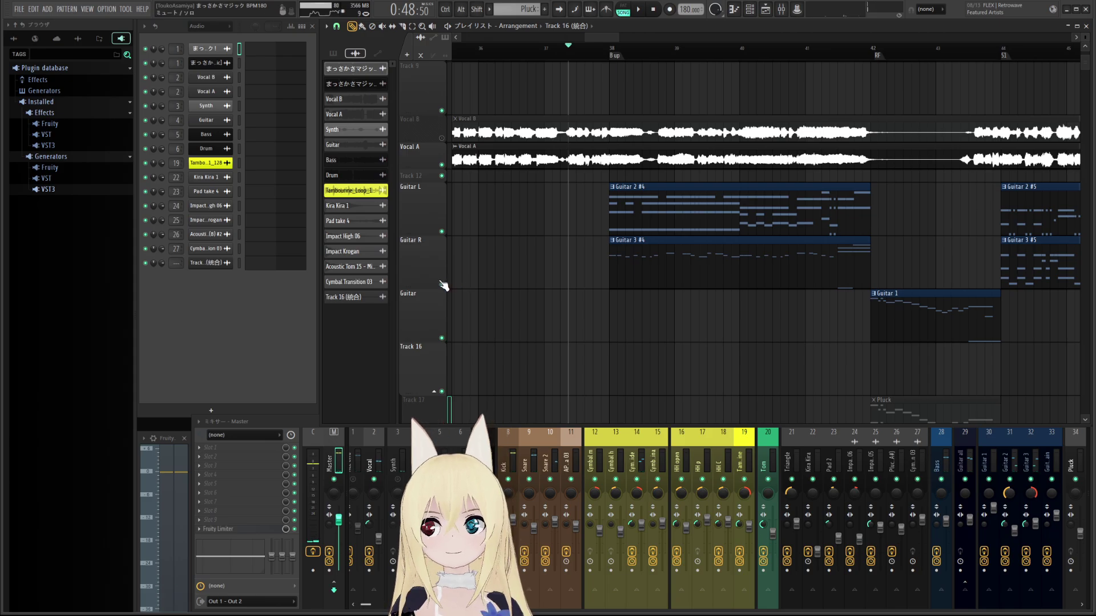
- Solo the Guitar R track, play it briefly before bar 38, and unsolo it
right_click(441, 284)
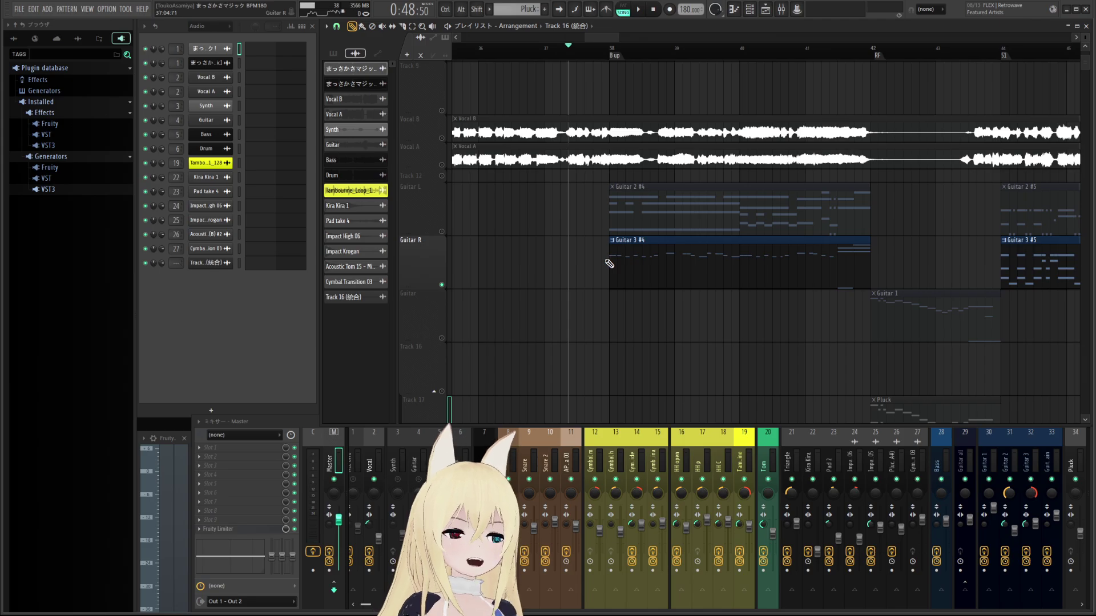
key(space)
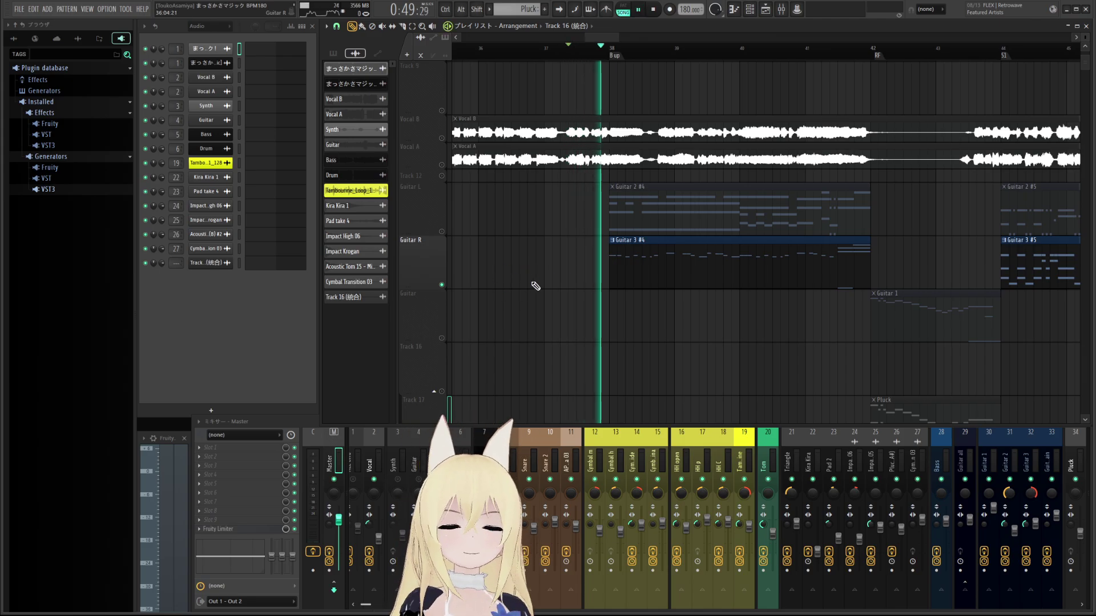
key(space)
right_click(441, 284)
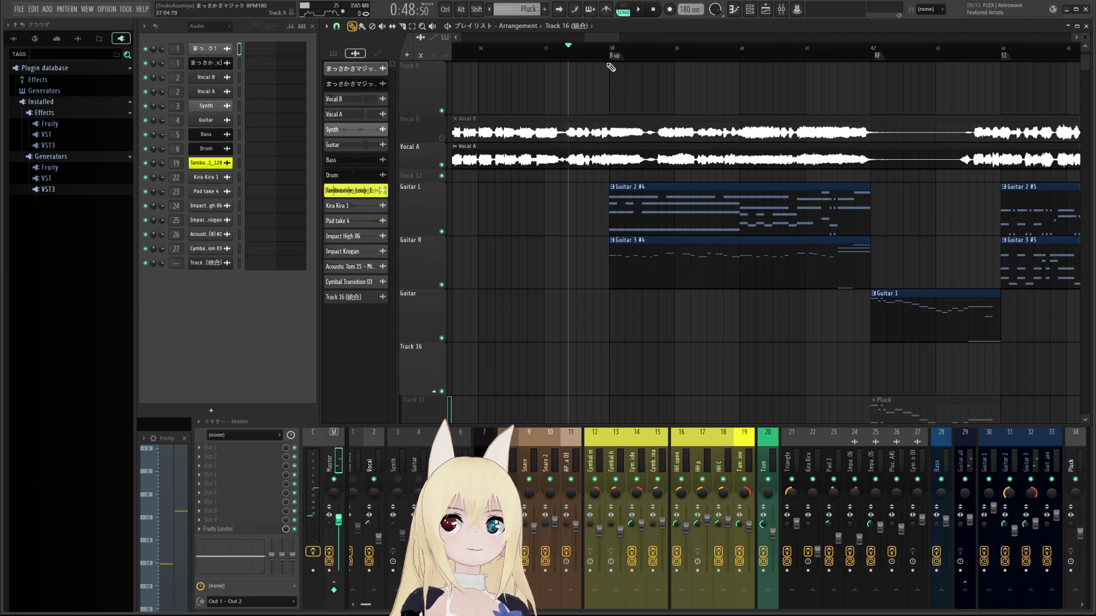
- Select bars 38 to 42 and render the Guitar R track to audio with the 範囲指定 option
drag(608, 47, 875, 66)
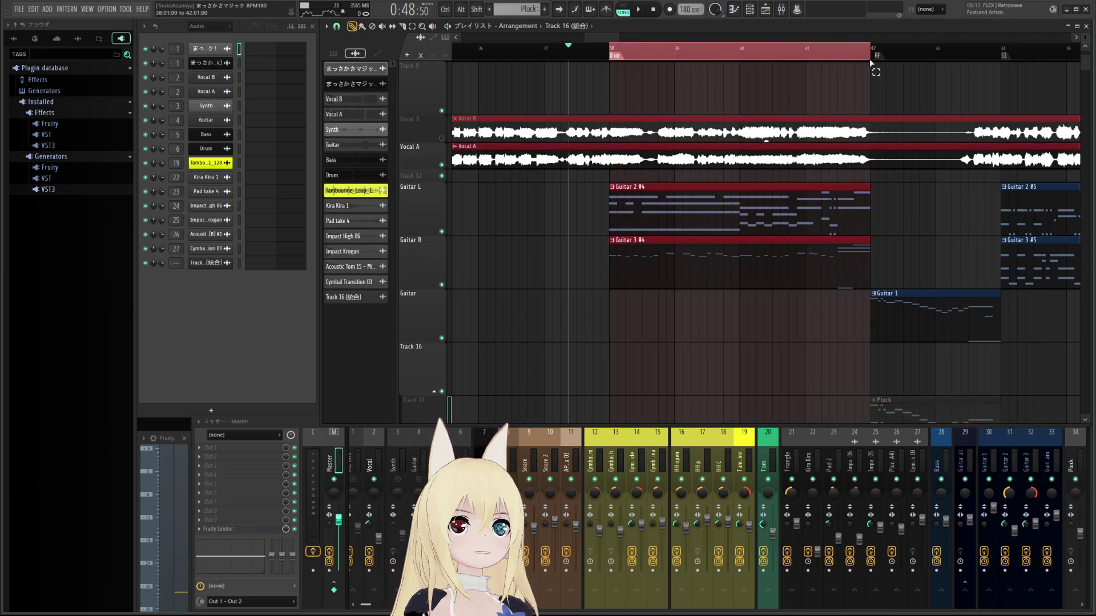
ctrl+scroll(621, 298, up, 2)
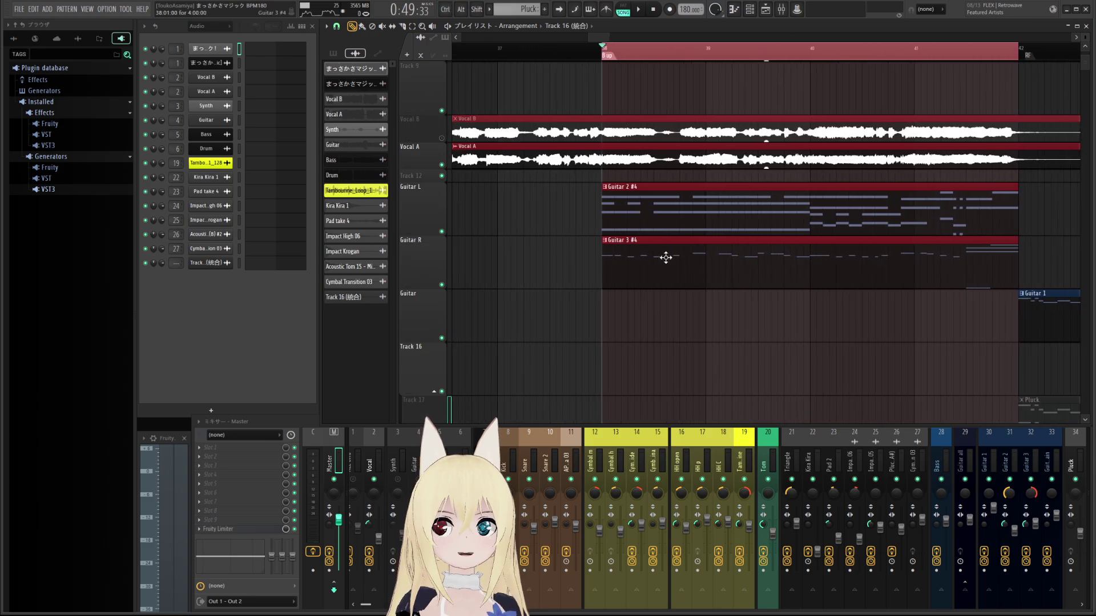
right_click(430, 272)
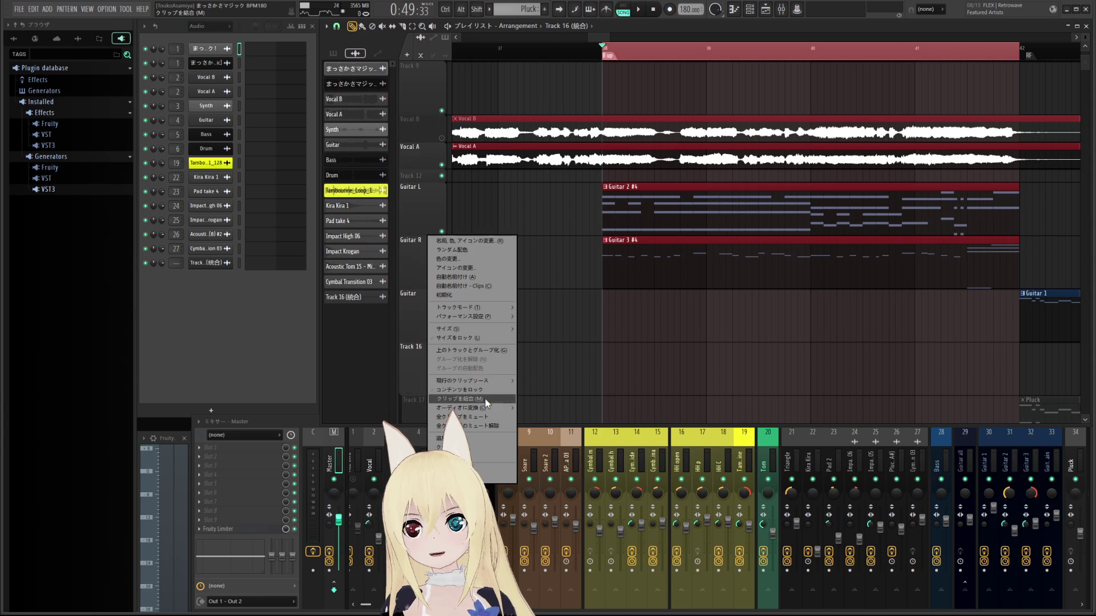
mouse_move(502, 408)
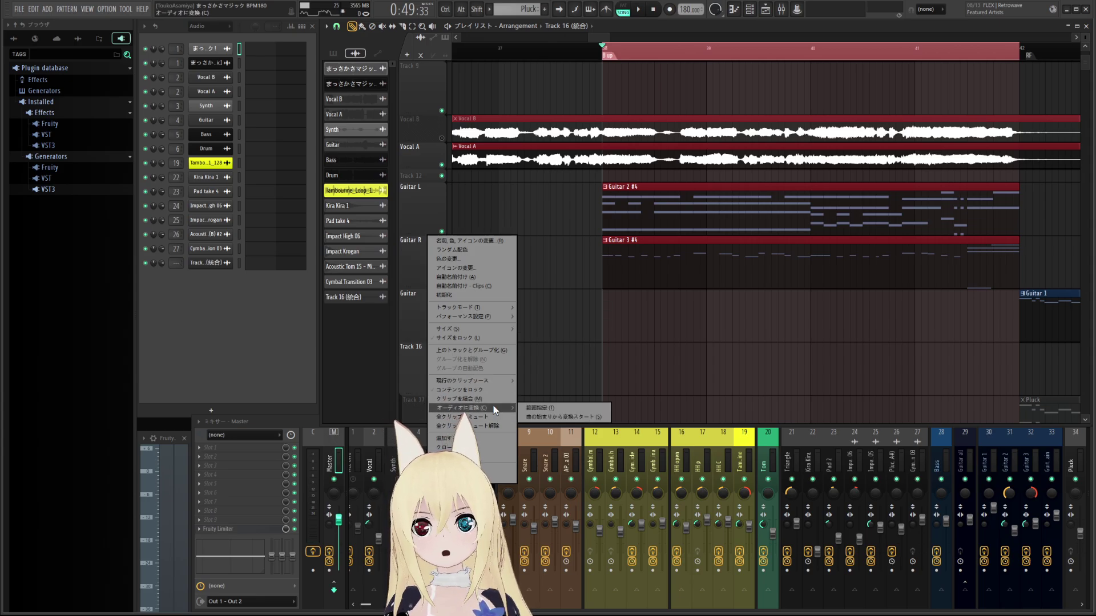
click(542, 409)
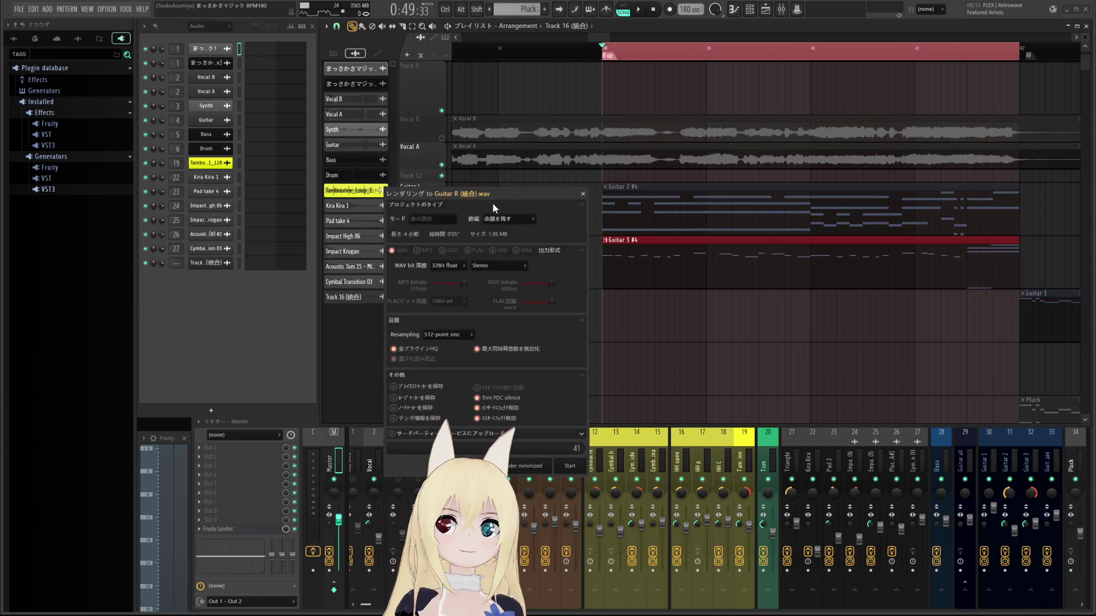
drag(512, 192, 824, 83)
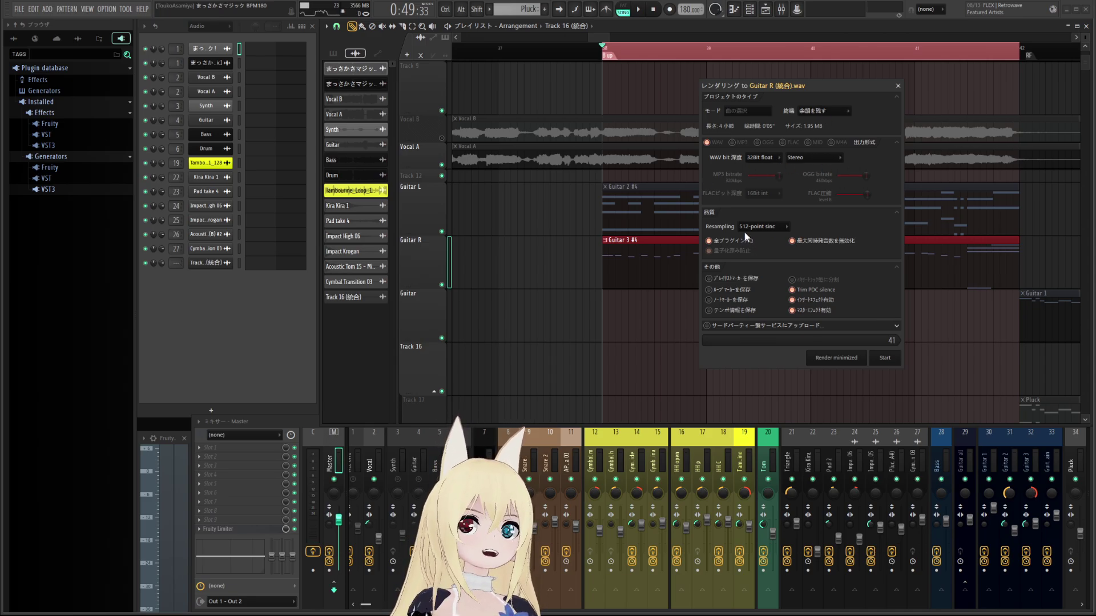
click(884, 358)
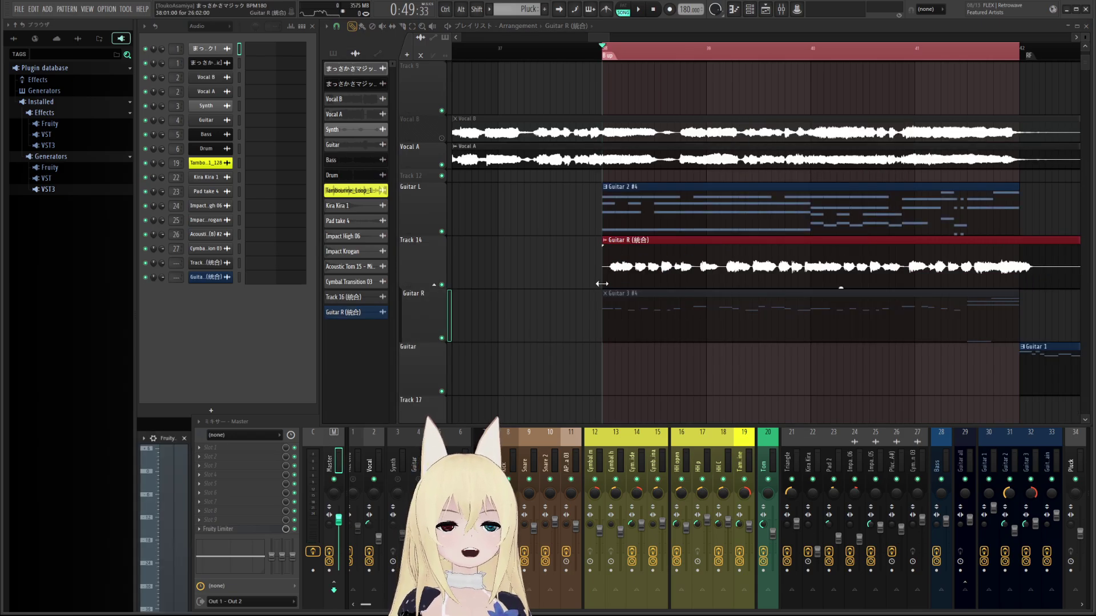
- Examine the rendered Guitar R waveform at bar 38 against its original pattern clip
scroll(607, 285, up, 4)
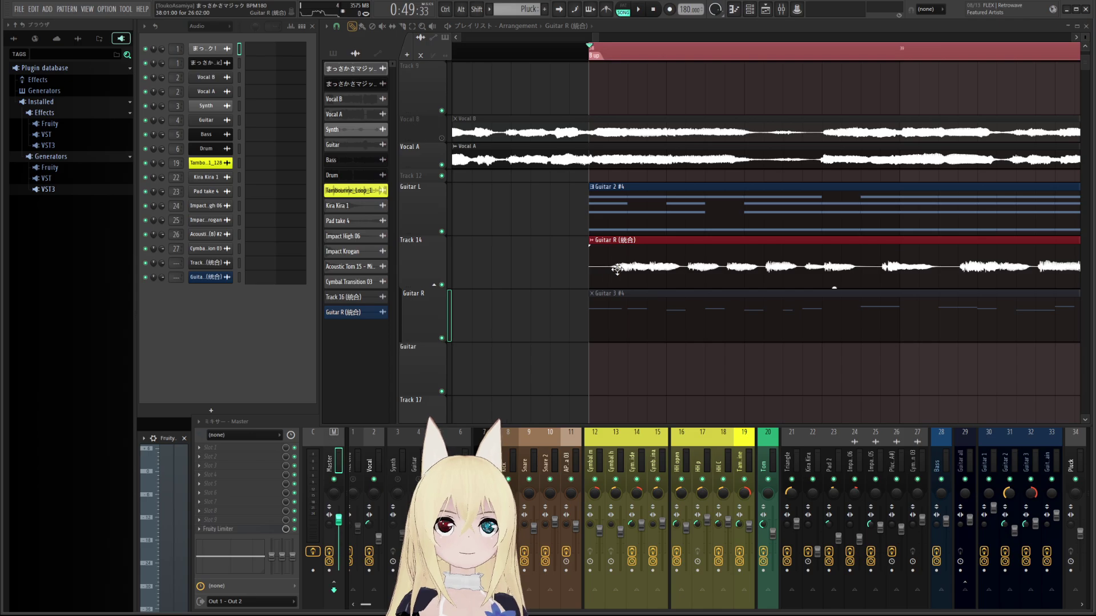
scroll(612, 270, down, 2)
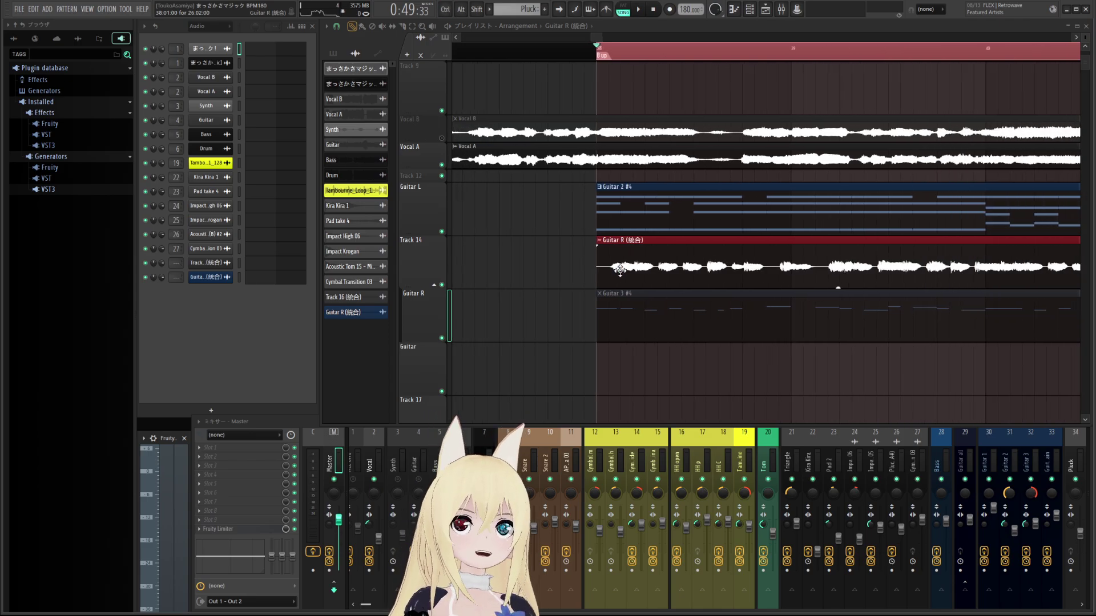
mouse_move(898, 273)
mouse_down()
mouse_move(575, 271)
mouse_move(993, 250)
mouse_move(701, 258)
mouse_up()
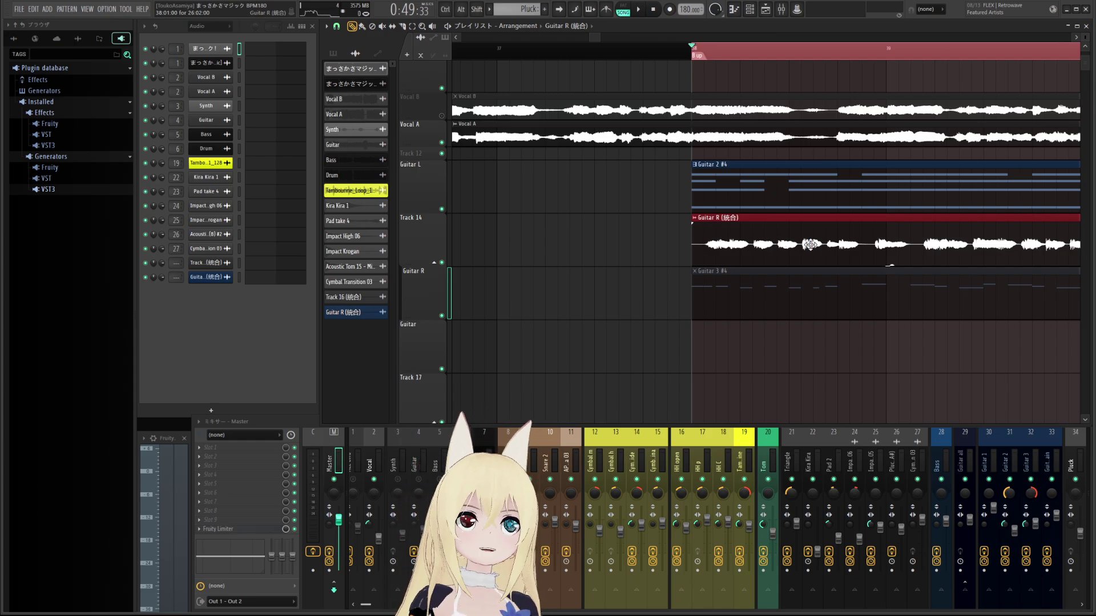
- Clear the time selection and play the rendered Guitar R clip in the mix, starting just before bar 37
drag(928, 241, 979, 219)
double_click(572, 53)
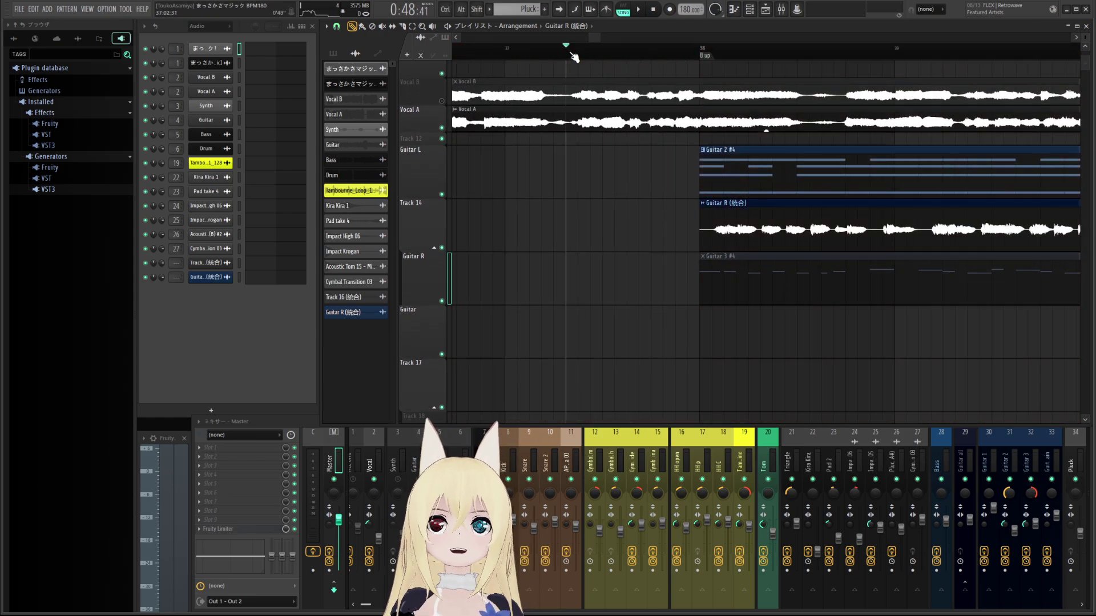
click(479, 55)
key(space)
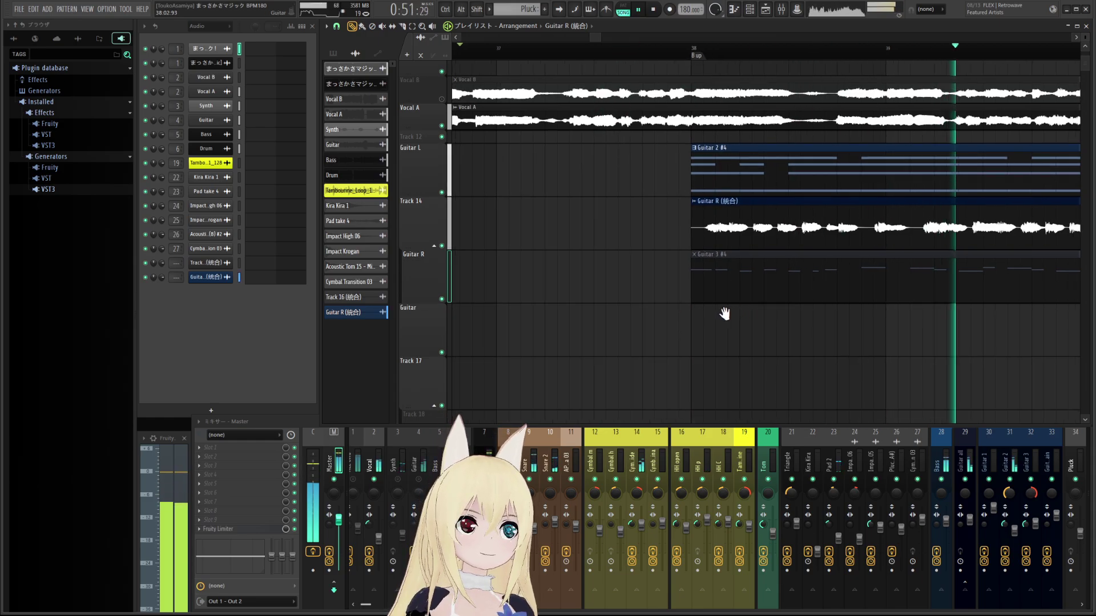
key(space)
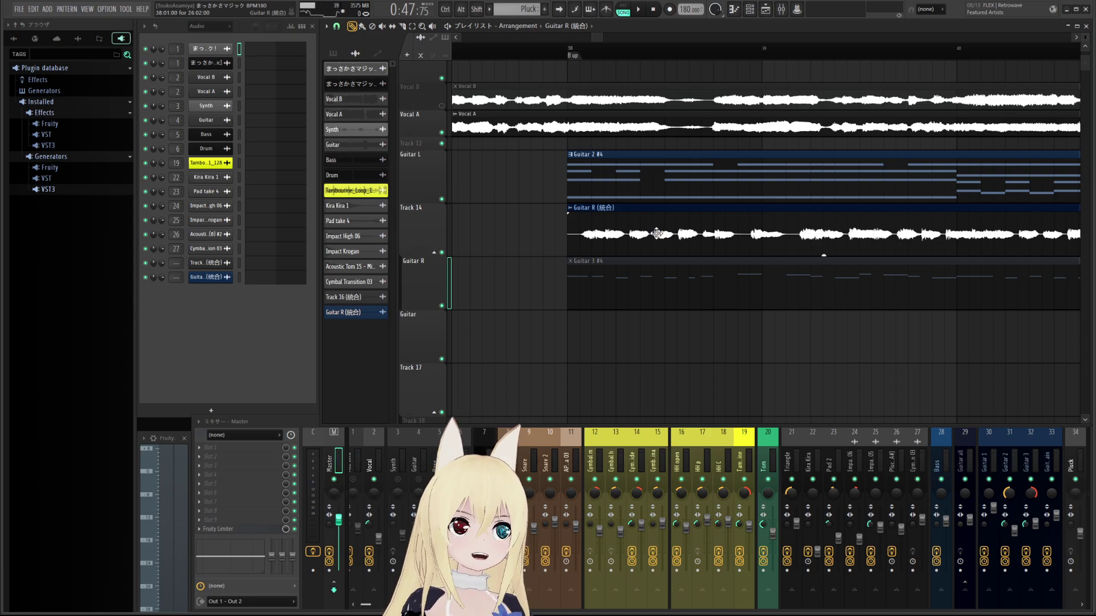
- Shift the rendered Guitar R clip slightly earlier to about 37:04:63, and play it from the middle of bar 37
click(519, 54)
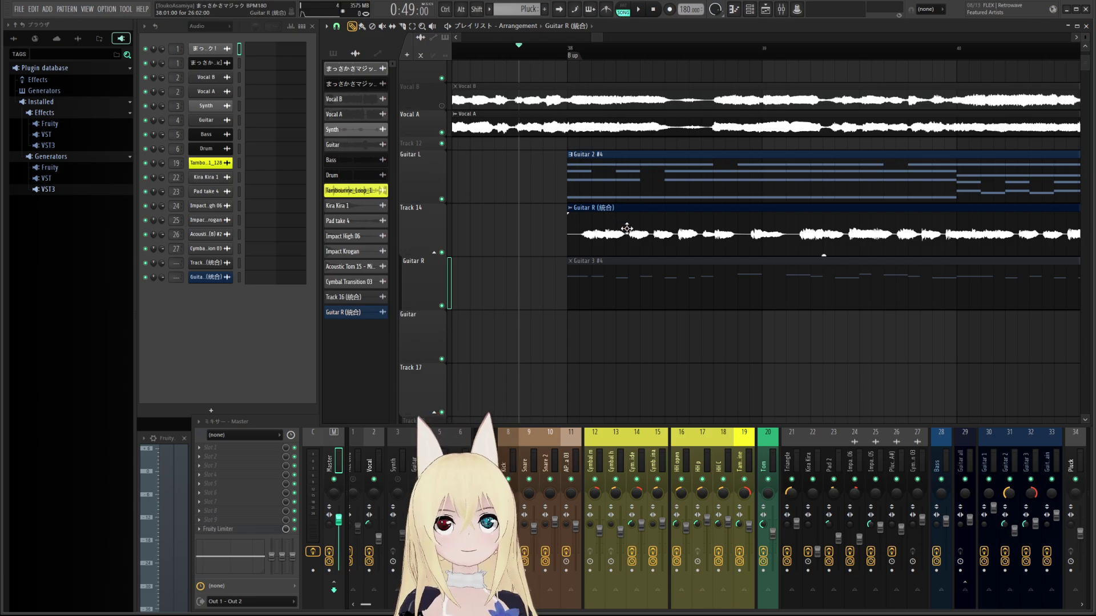
drag(649, 231, 633, 234)
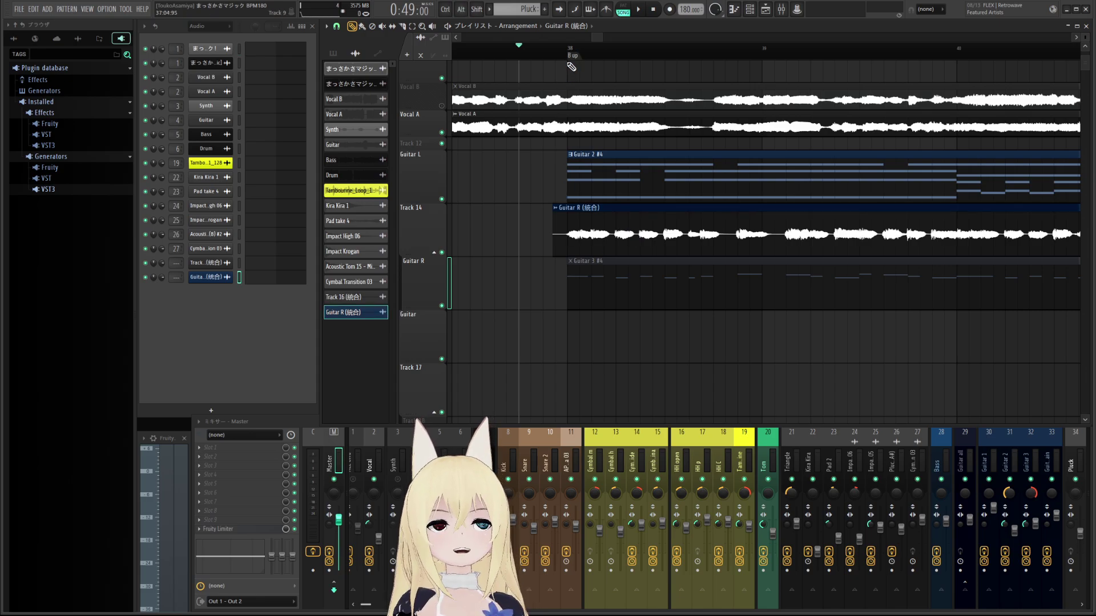
mouse_move(584, 241)
mouse_down()
mouse_move(616, 238)
mouse_move(603, 247)
mouse_up()
click(471, 46)
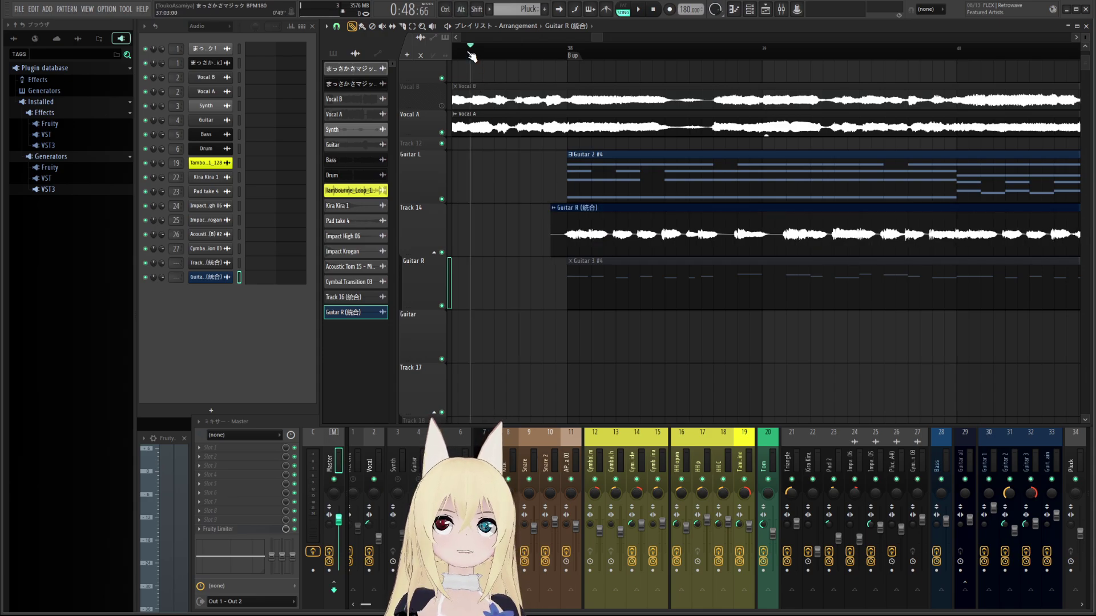
key(space)
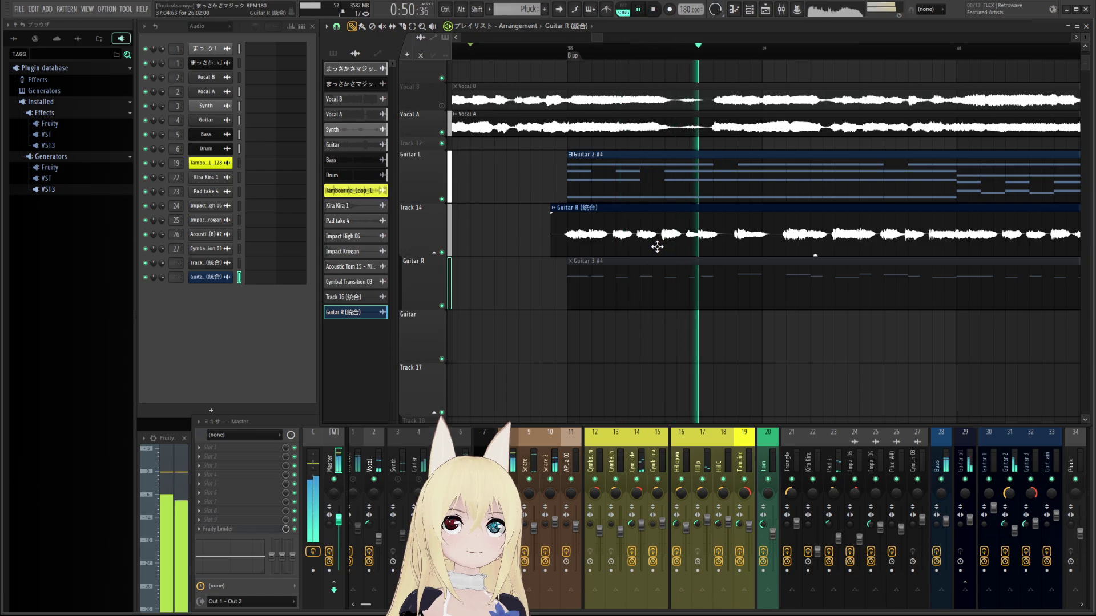
key(space)
- Nudge the rendered Guitar R clip to about 37:04:68 and replay the transition into bar 38
drag(612, 239, 615, 238)
key(space)
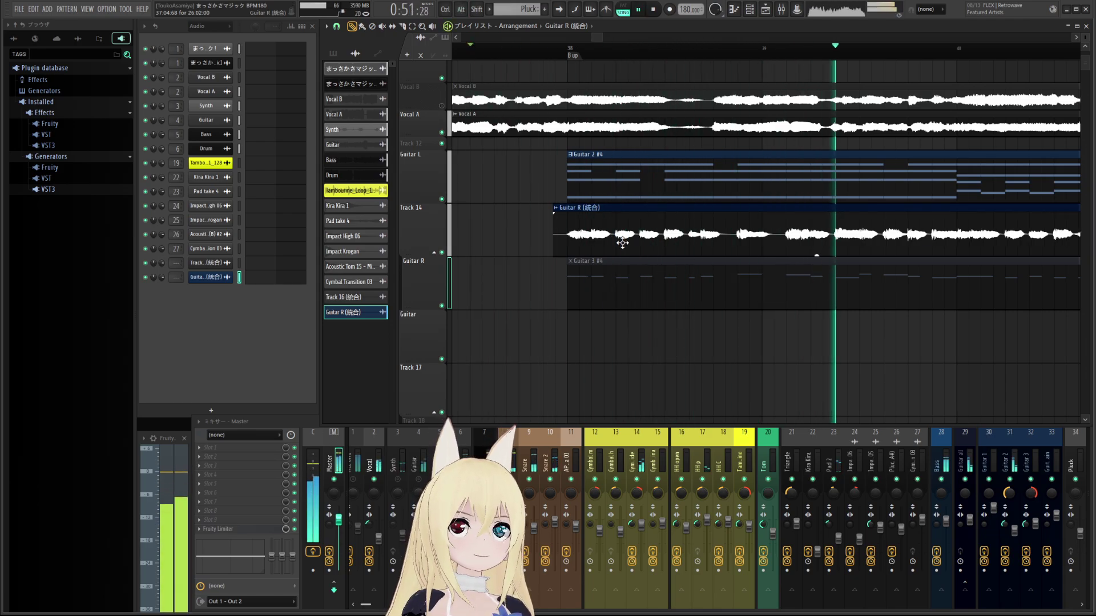
key(space)
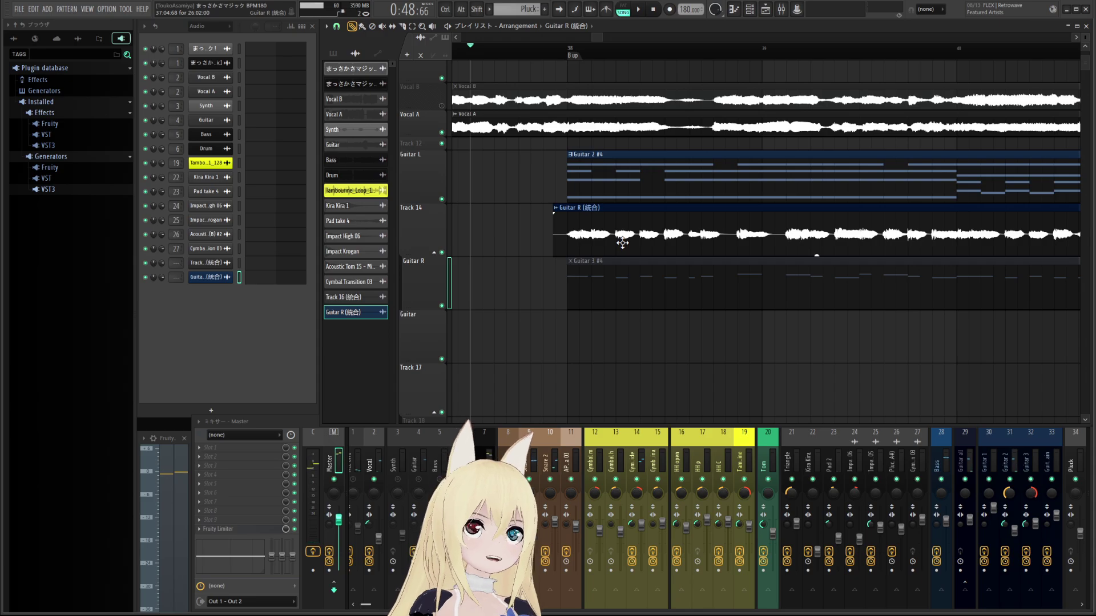
- Look over the lower playlist tracks and return the rendered Guitar R clip to its start at bar 38
scroll(622, 244, down, 6)
scroll(633, 275, down, 4)
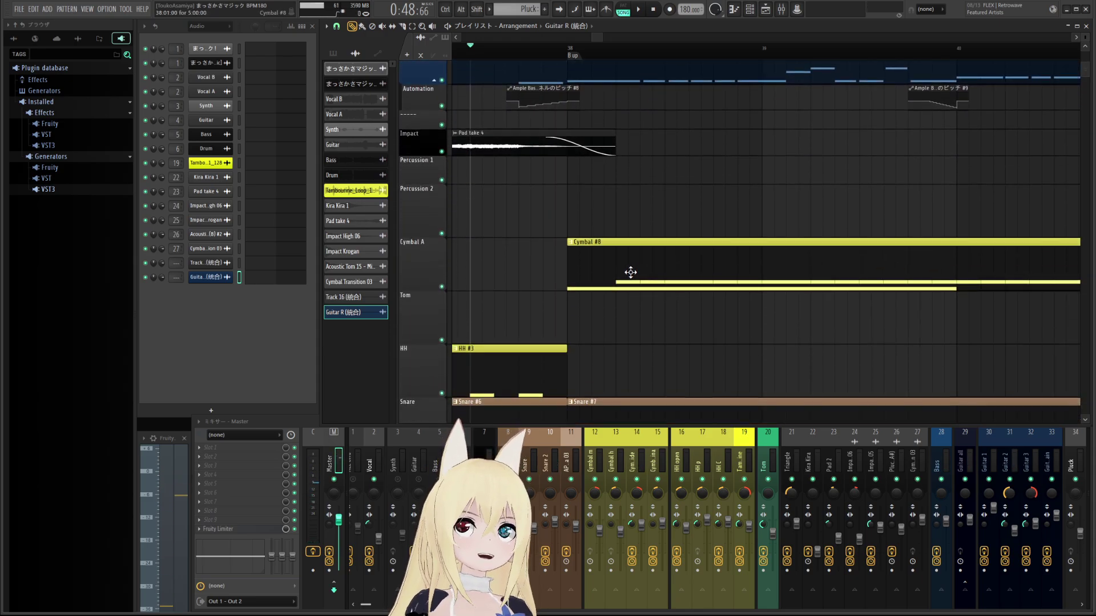
scroll(633, 267, down, 2)
scroll(633, 266, up, 10)
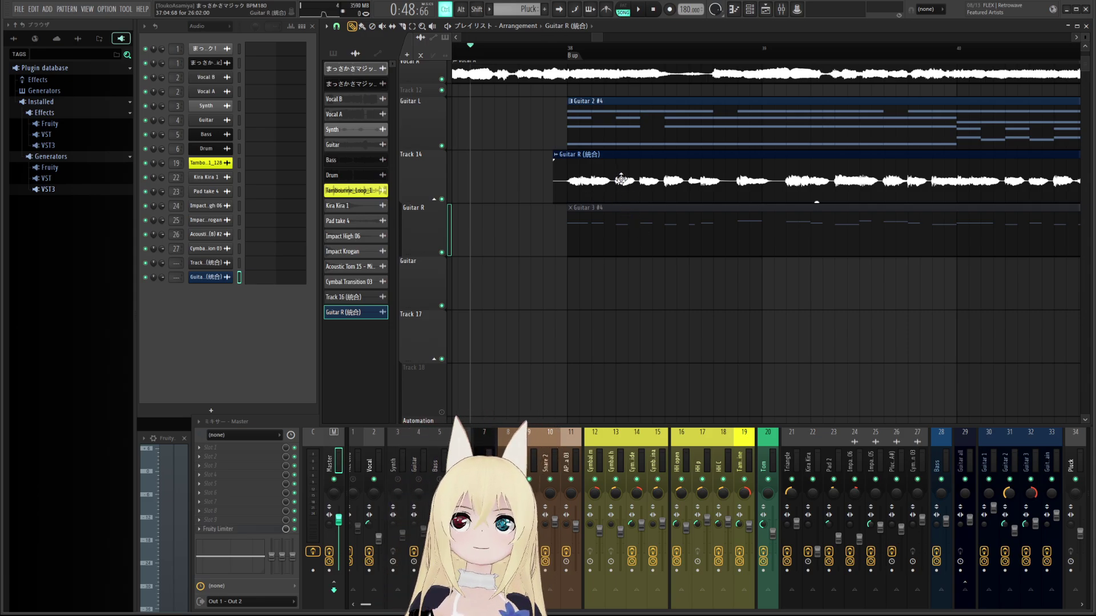
drag(621, 178, 621, 179)
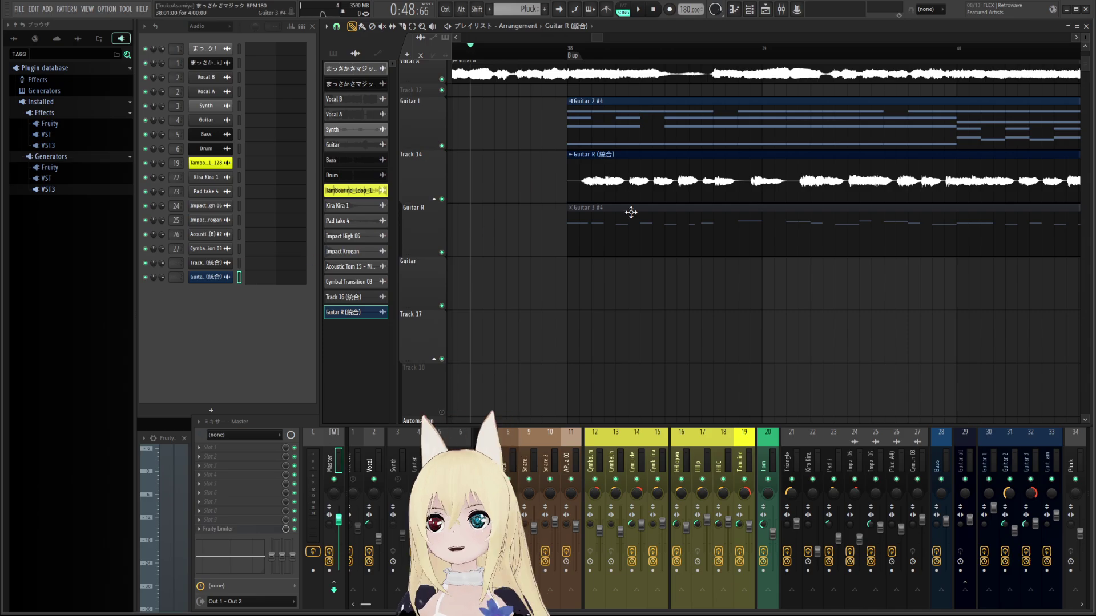
- Unmute the Guitar 3 #4 pattern clip on the Guitar R track and return to the Draw tool
click(626, 252)
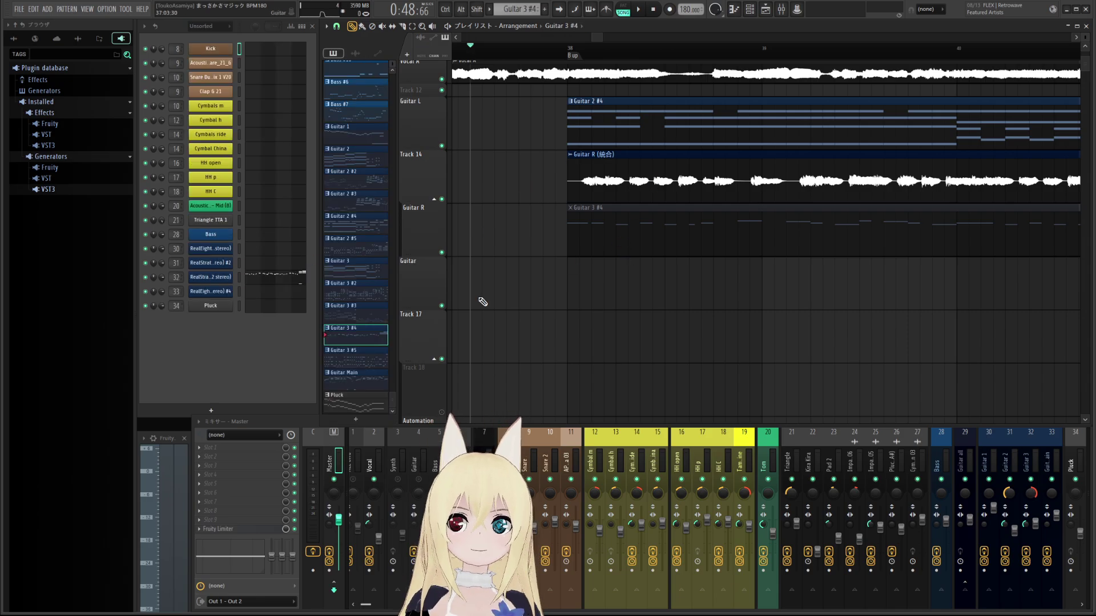
click(382, 26)
click(601, 227)
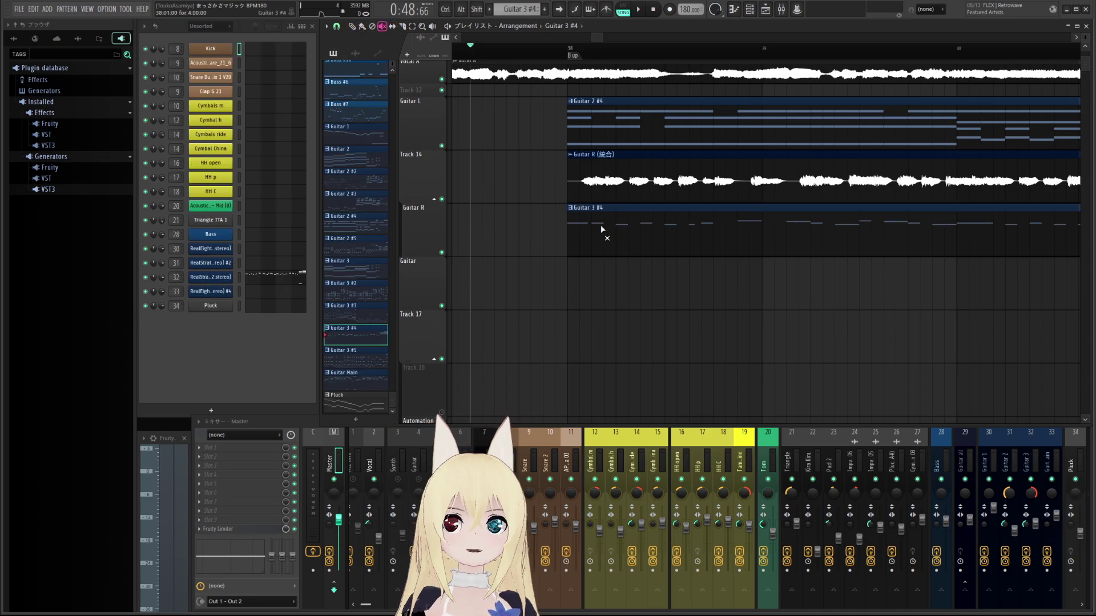
click(354, 27)
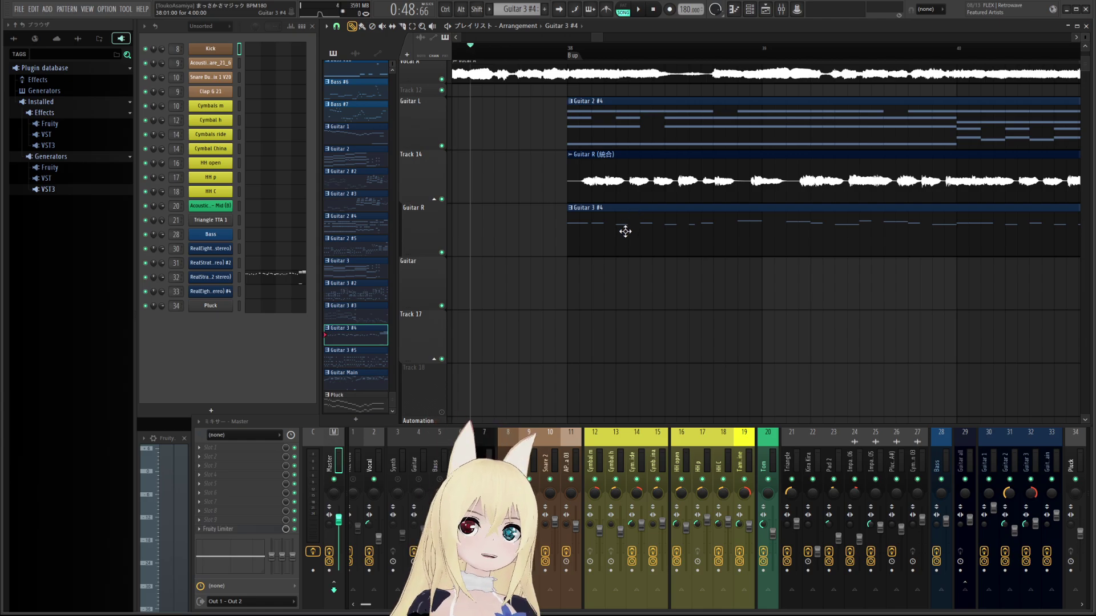
- Open the RealStrat Standard instrument of Guitar 3 and browse the installed VST3 and VST generators for other guitar plugins
click(208, 278)
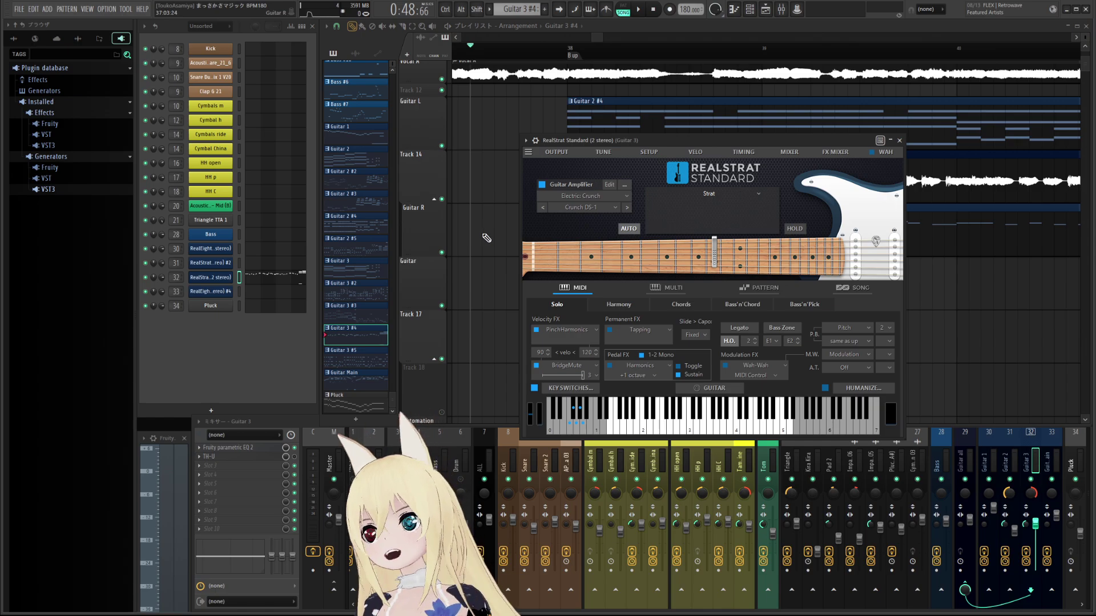
click(63, 190)
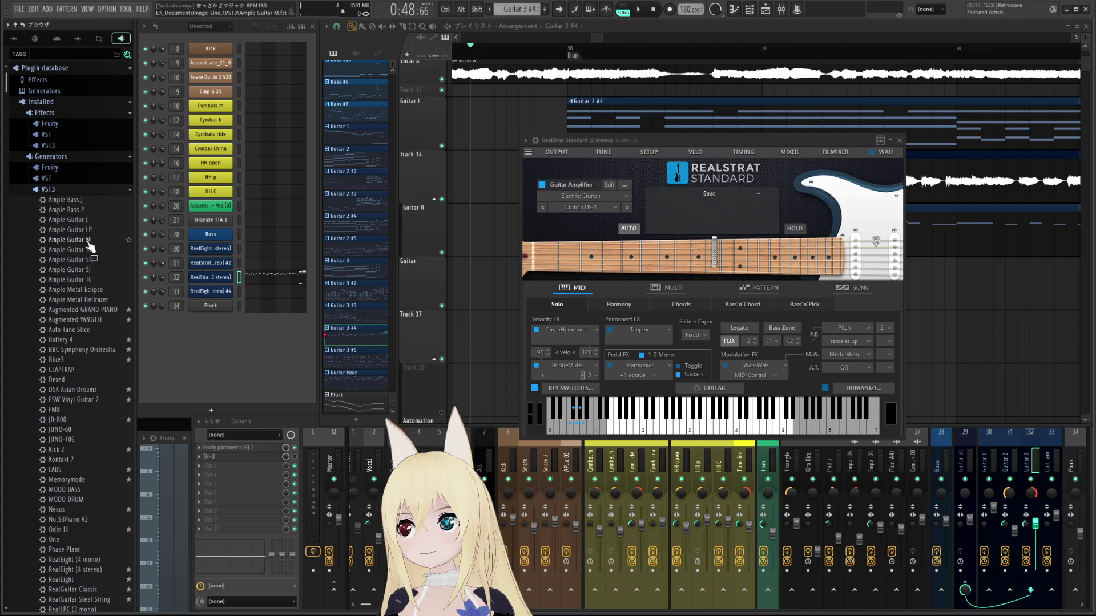
scroll(88, 245, down, 6)
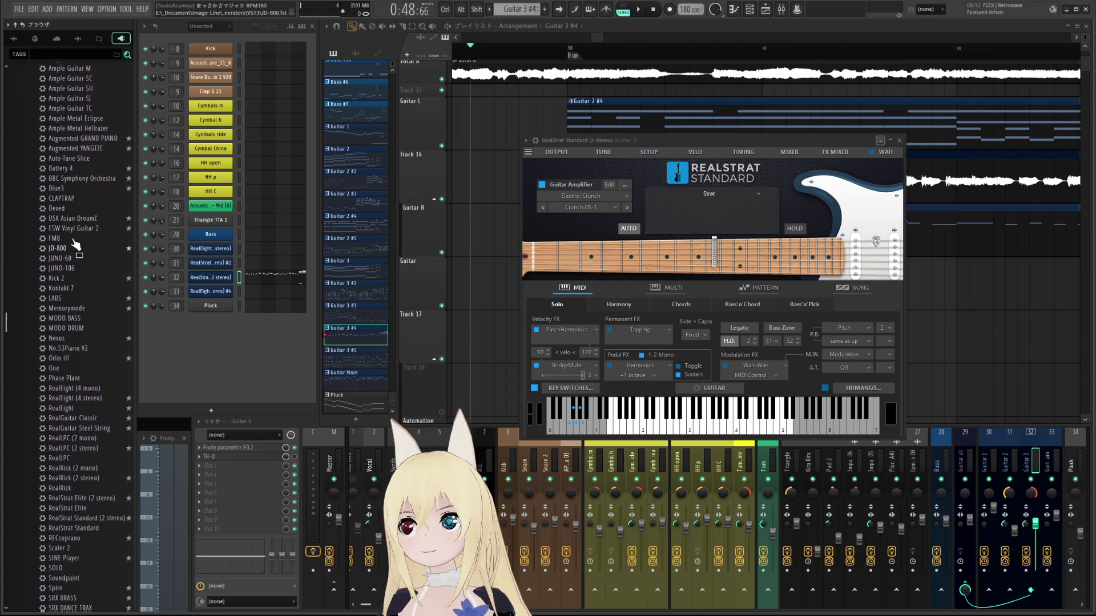
scroll(74, 245, up, 6)
click(45, 178)
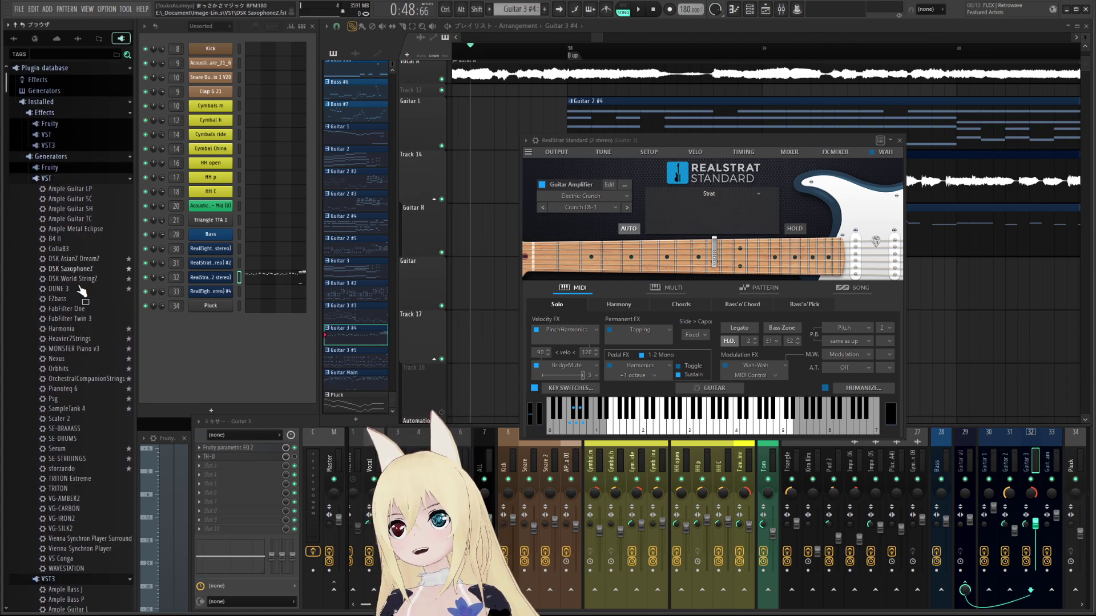
scroll(80, 268, down, 2)
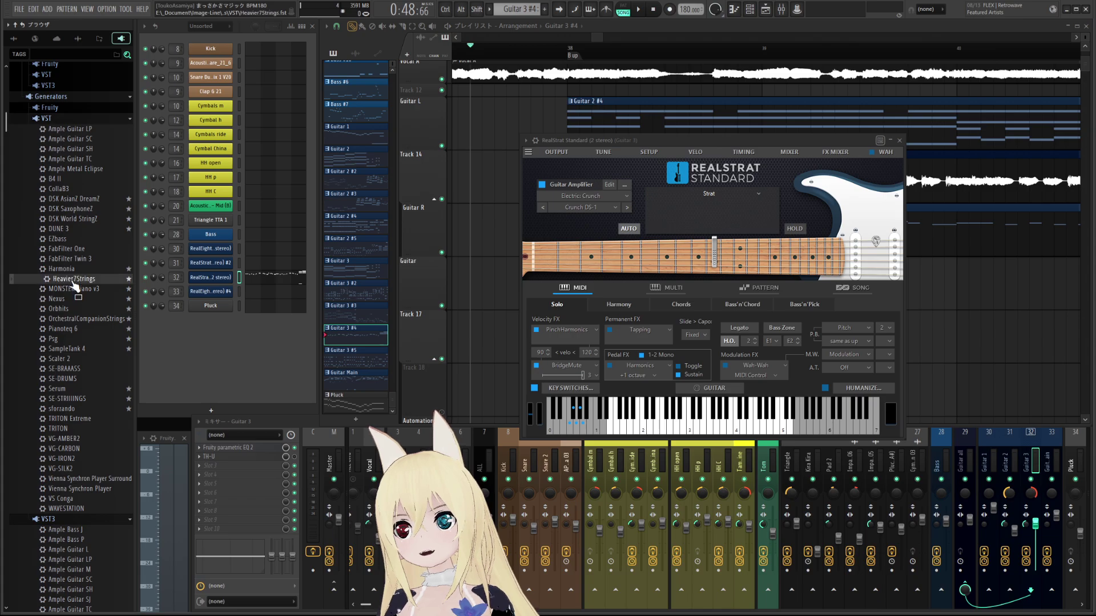
- Load Heavier7Strings as a new channel to view its interface, and delete that channel
drag(74, 281, 214, 338)
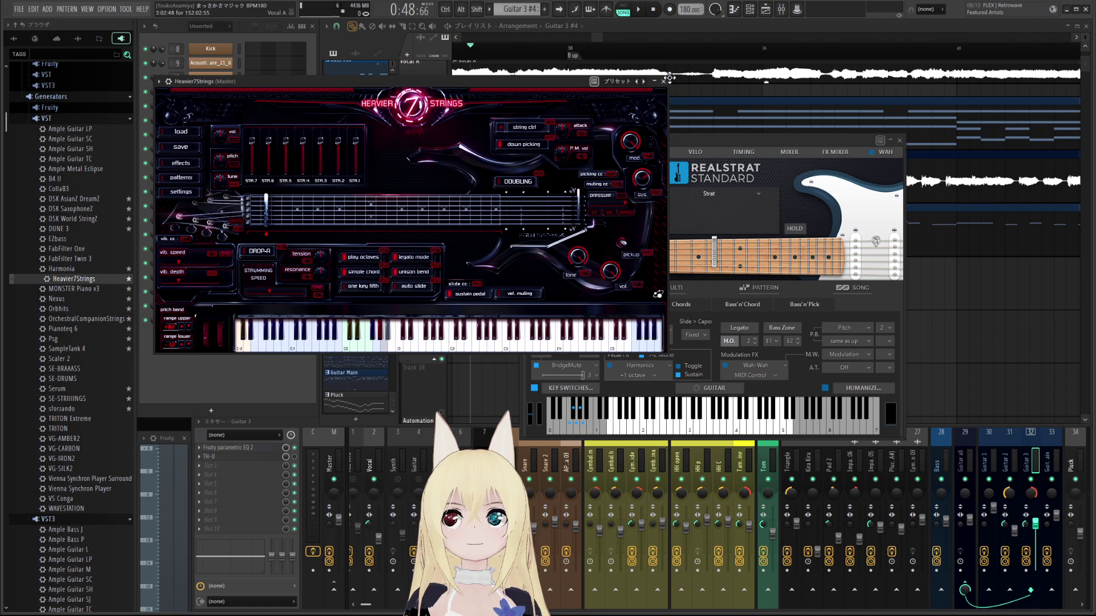
click(663, 81)
right_click(210, 319)
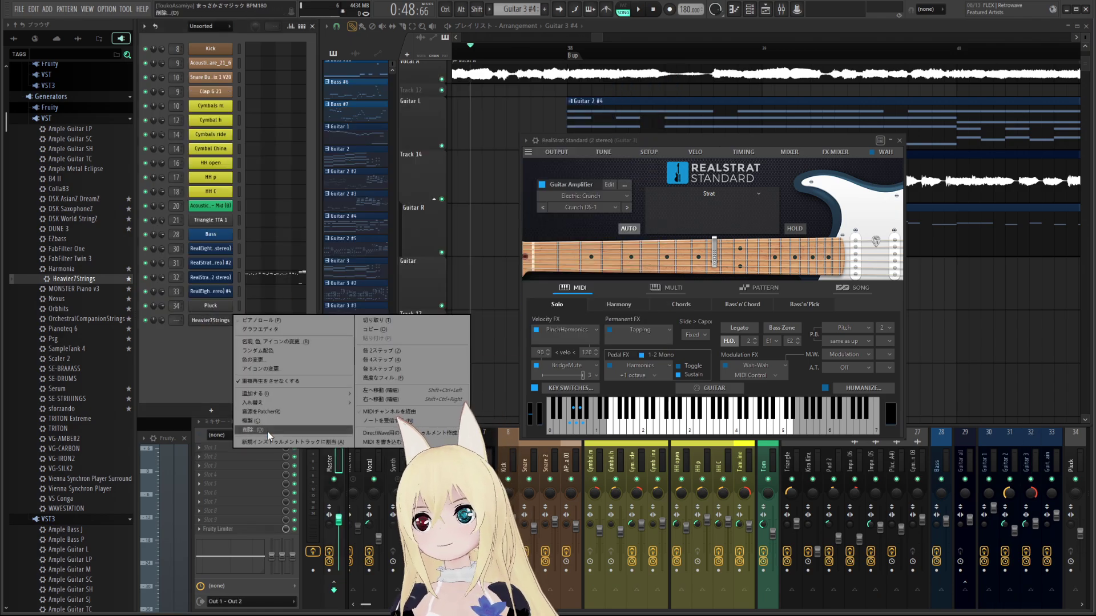
click(285, 432)
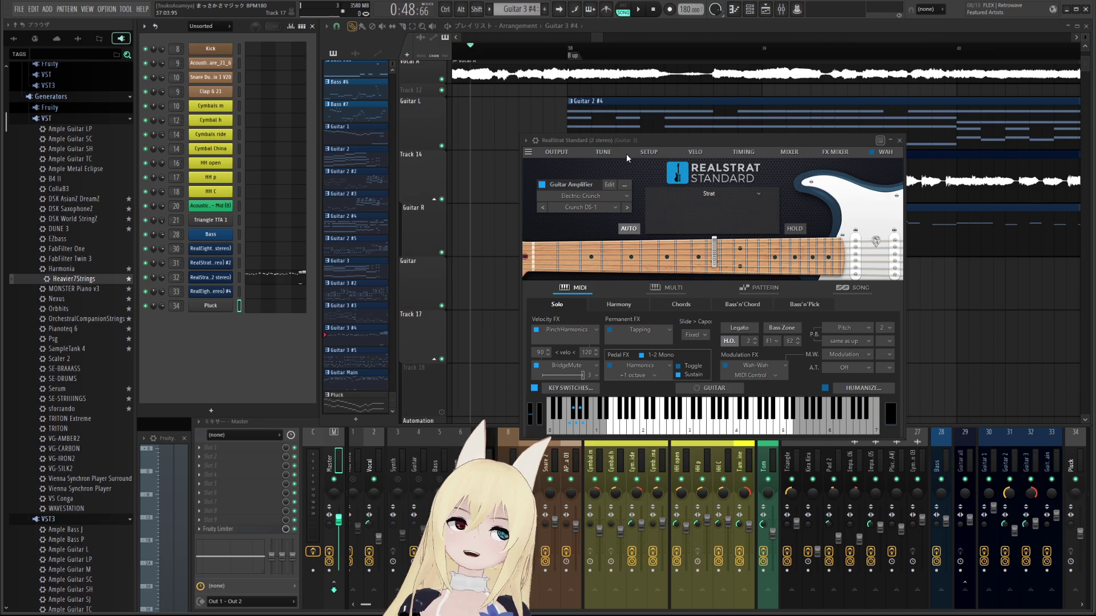
- Load Ample Guitar SC as a new channel, view its interface and close its plugin window
drag(667, 140, 606, 209)
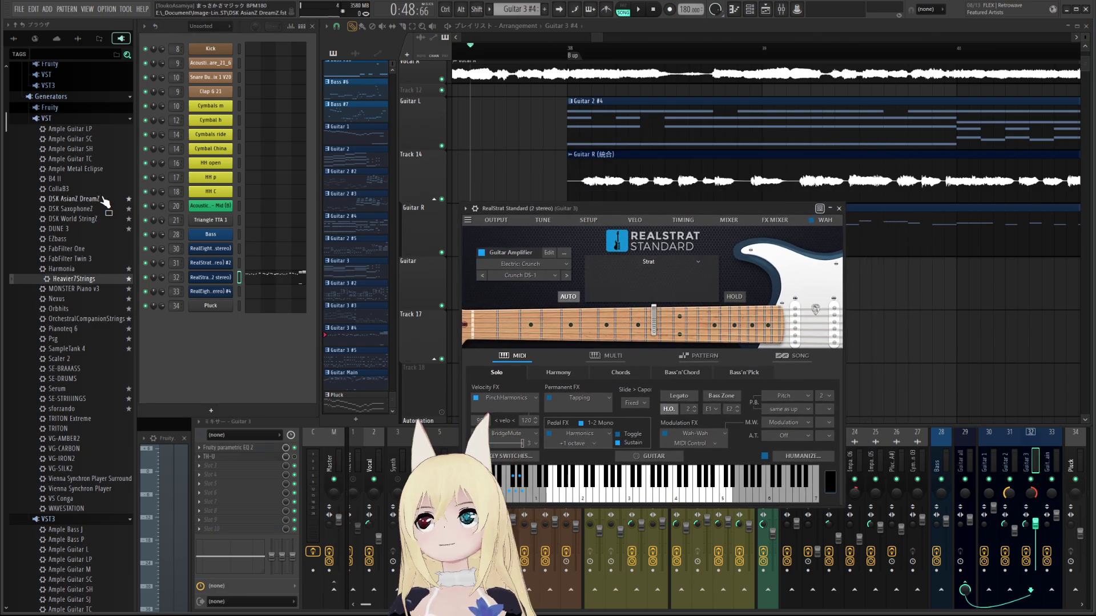
drag(71, 139, 236, 321)
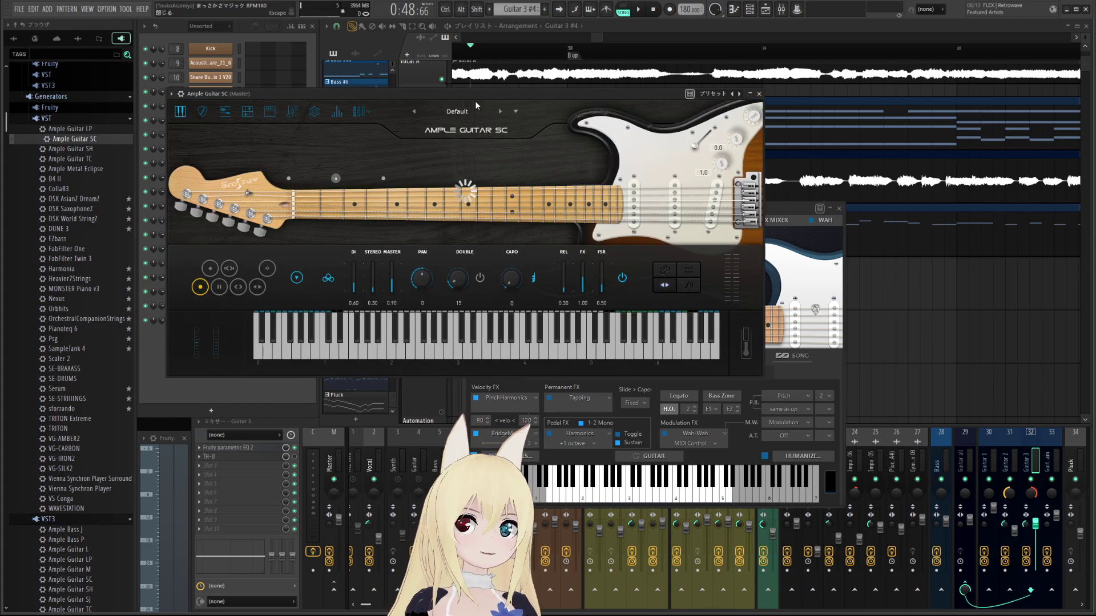
drag(475, 96, 581, 136)
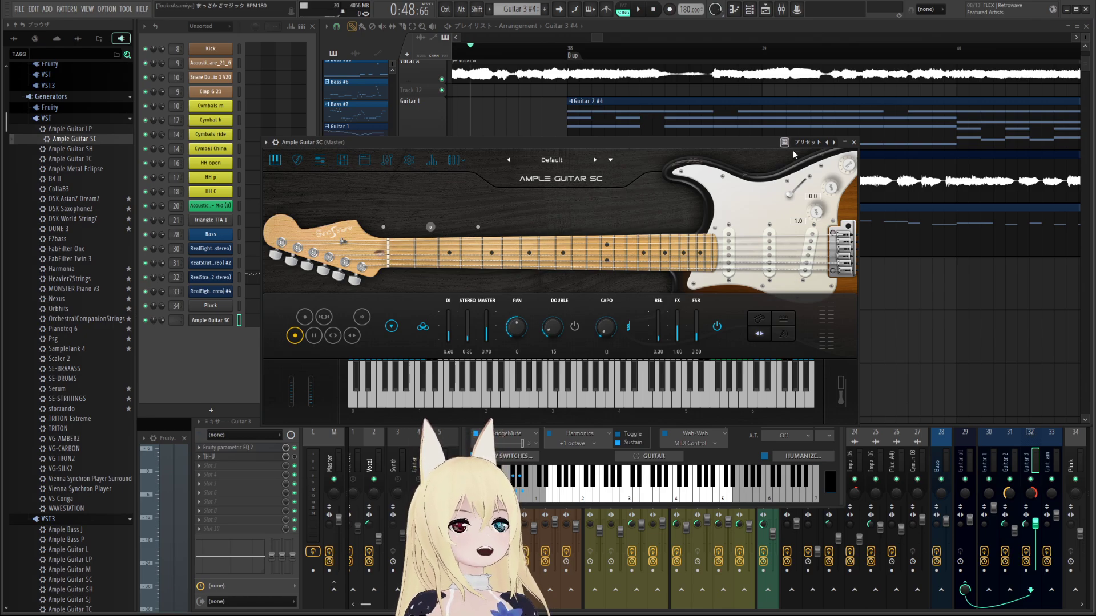
click(853, 142)
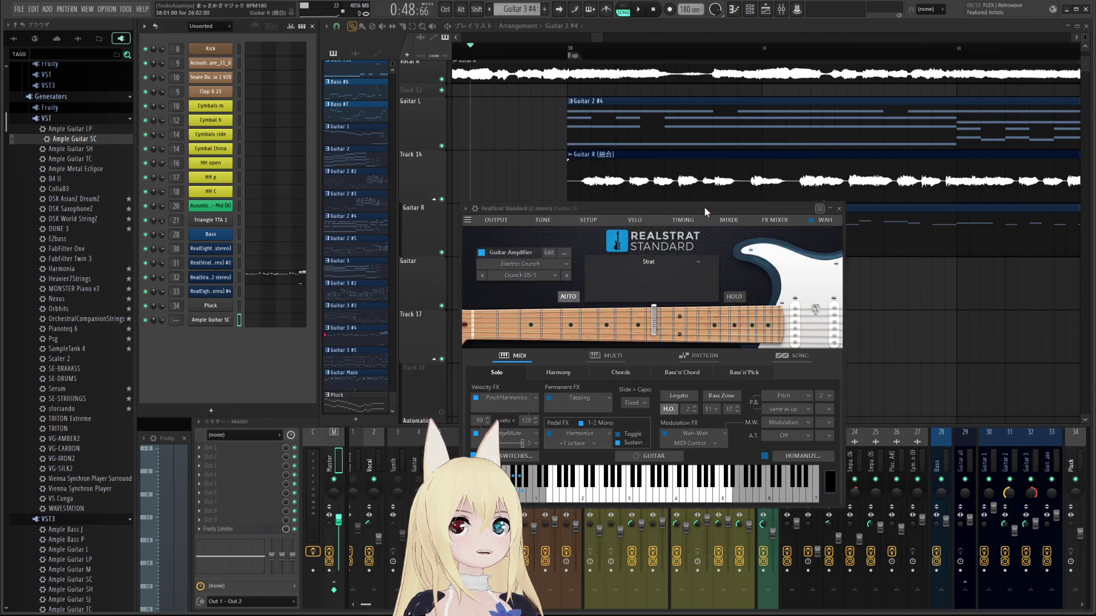
- Move the RealStrat Standard window out of the way and open the Guitar 3 #4 pattern in the piano roll
drag(697, 206, 711, 173)
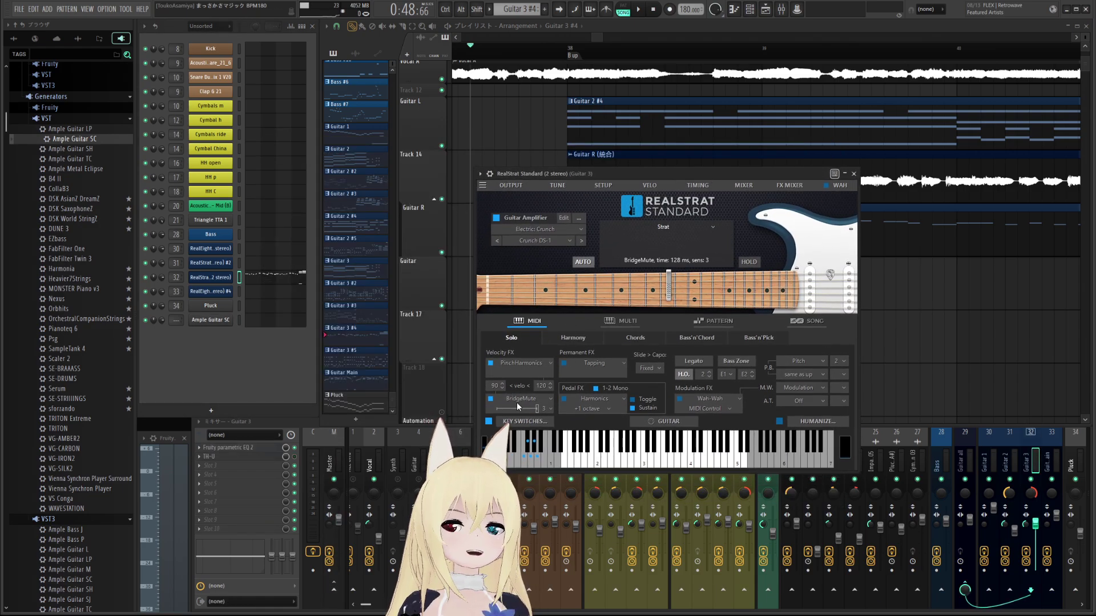
drag(775, 175, 807, 307)
double_click(622, 241)
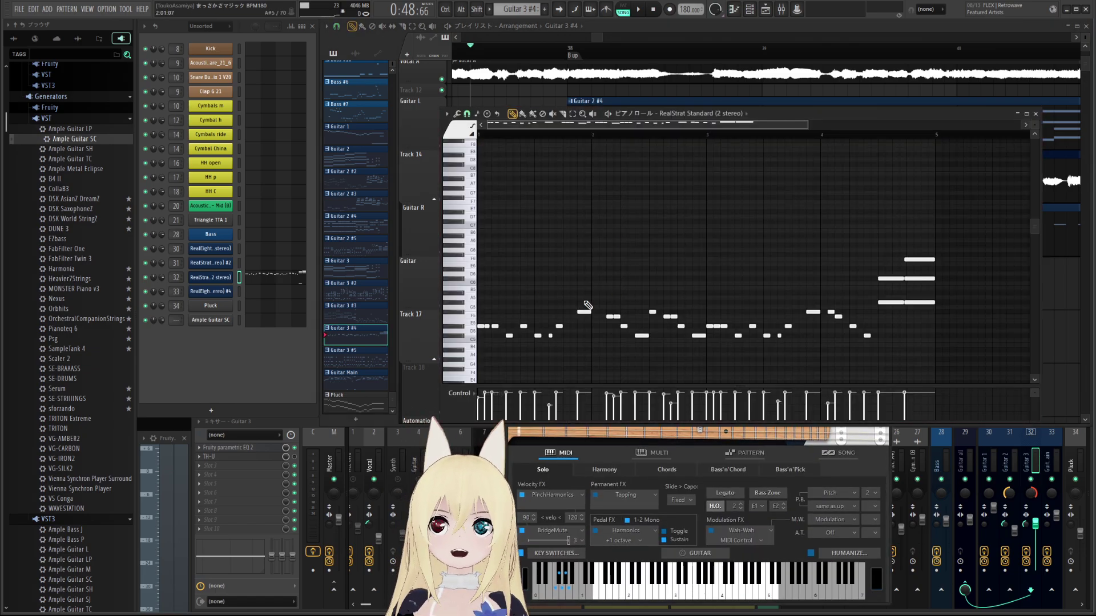
scroll(768, 347, down, 2)
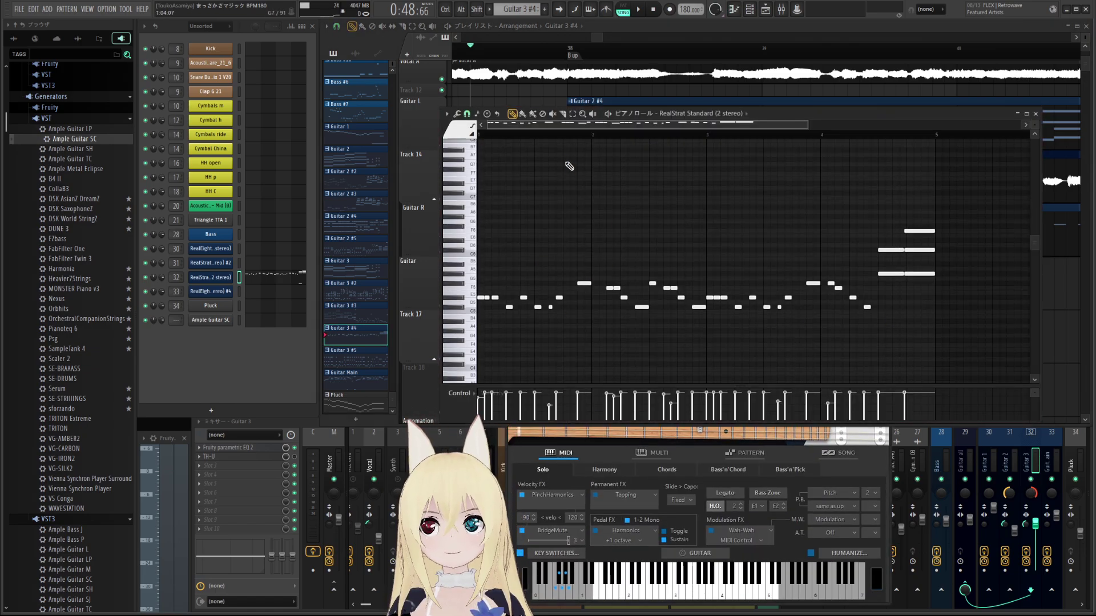
- Audition the short note near the end of bar 1 in the piano roll by scrubbing over it
alt+right_click(552, 247)
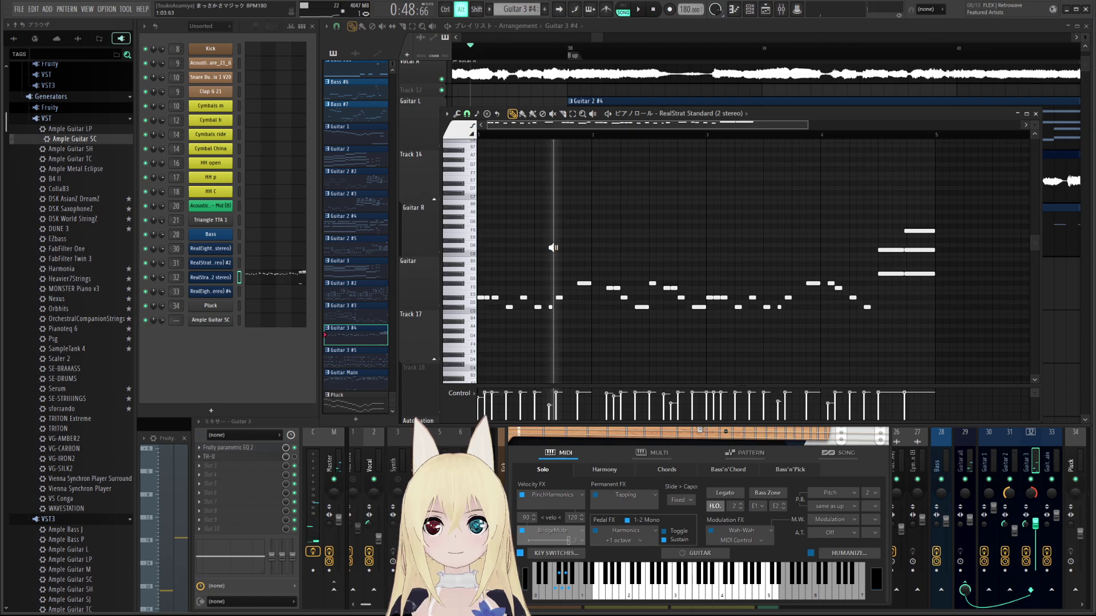
alt+right_click(549, 249)
alt+right_click(558, 250)
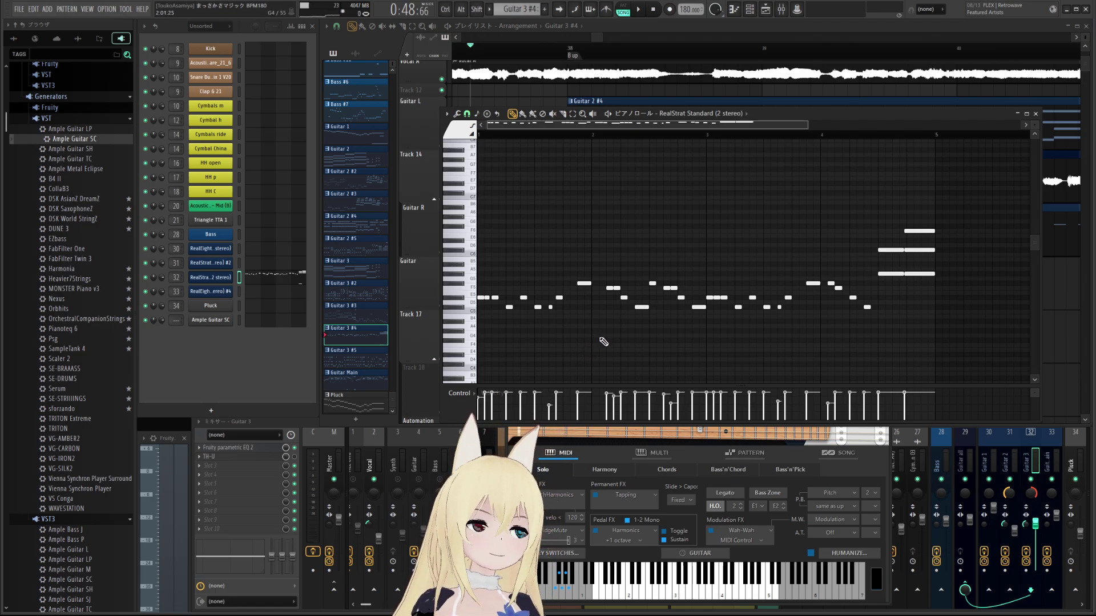
- Close the RealStrat Standard window and scrub through the Guitar 3 #4 notes from bar 1 to the final chords
click(851, 473)
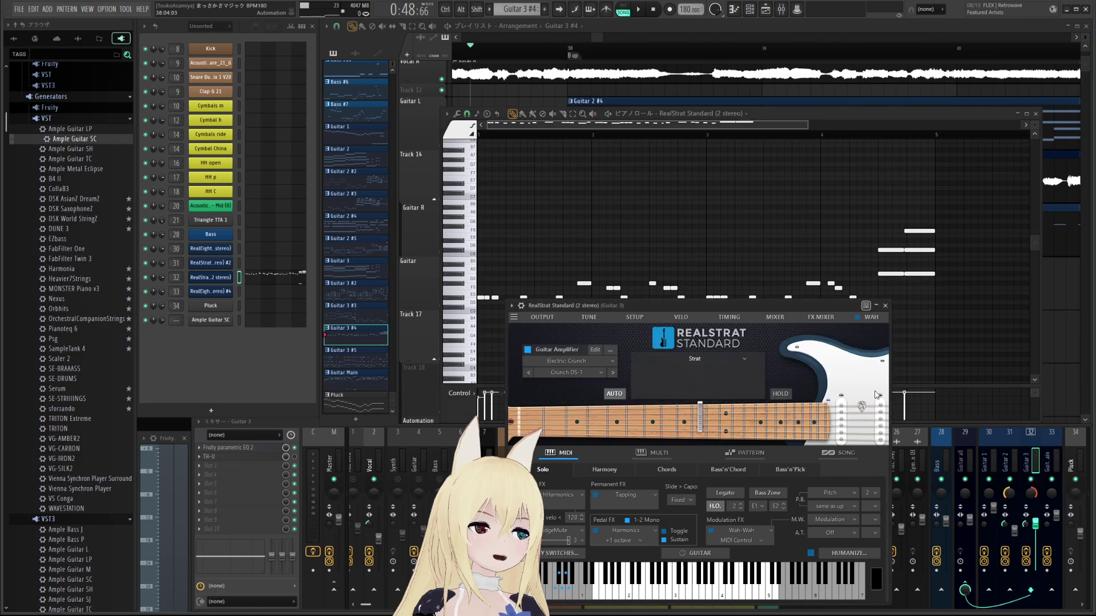
click(886, 306)
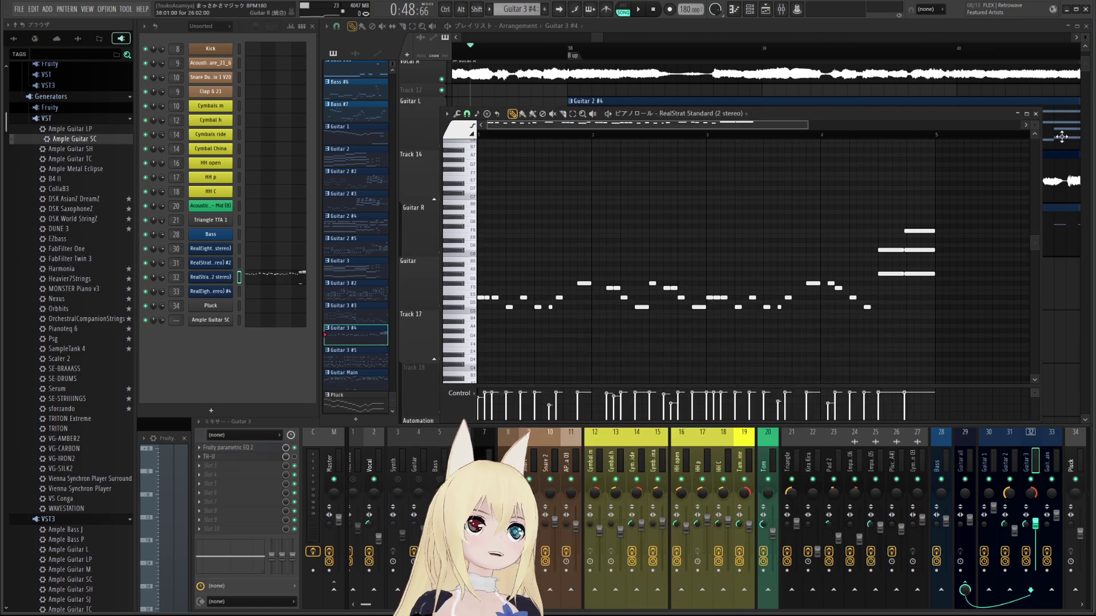
drag(514, 200, 919, 209)
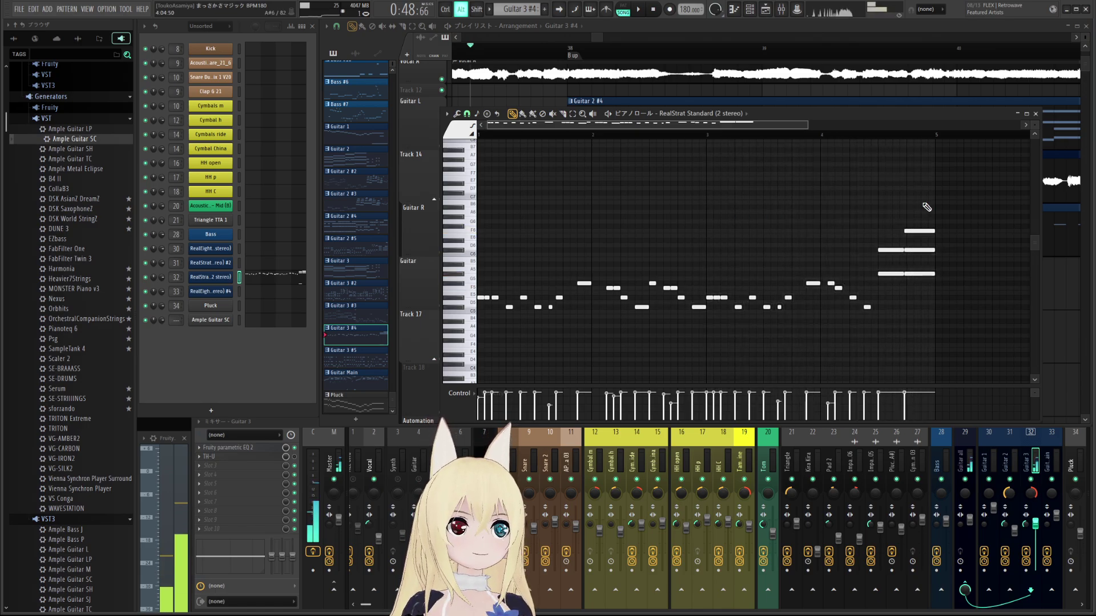
- Close the piano roll, inspect the TH-U effect on the Guitar 3 mixer track and close its window
click(1036, 114)
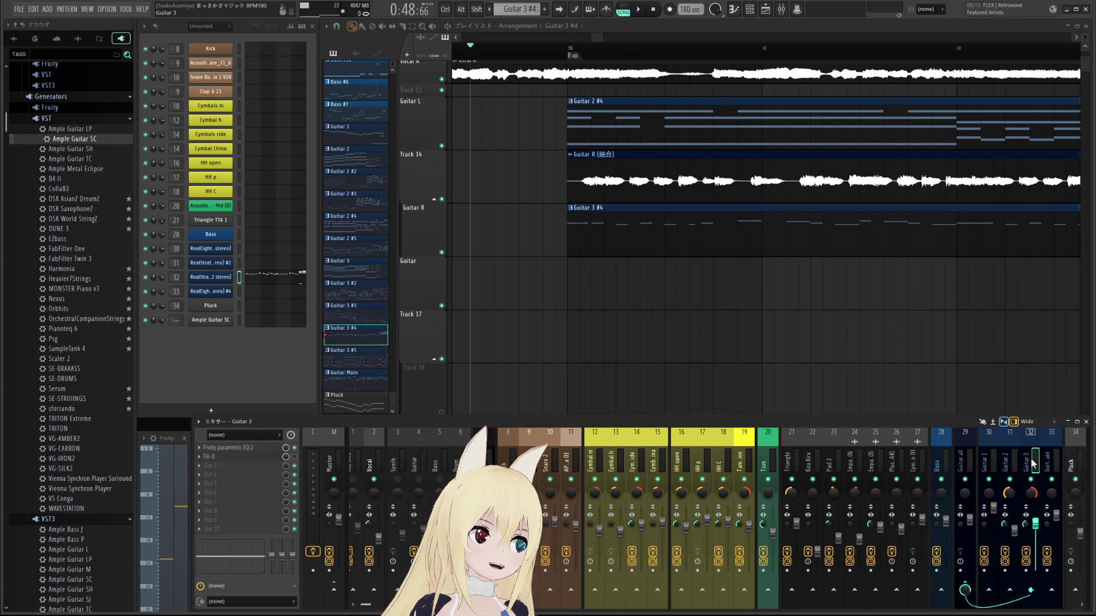
click(268, 448)
click(999, 164)
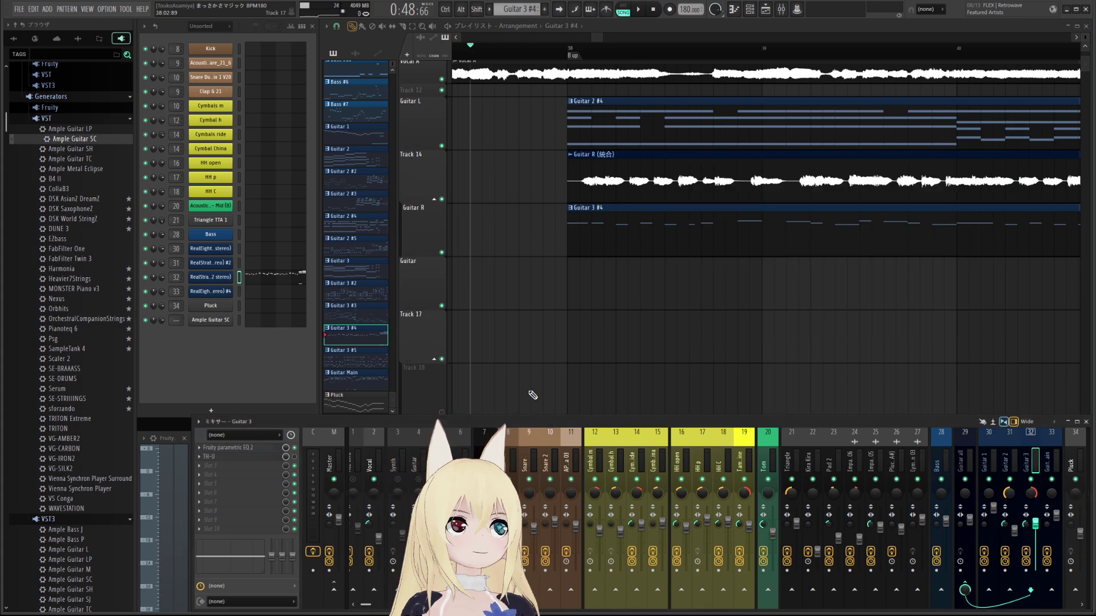
click(239, 457)
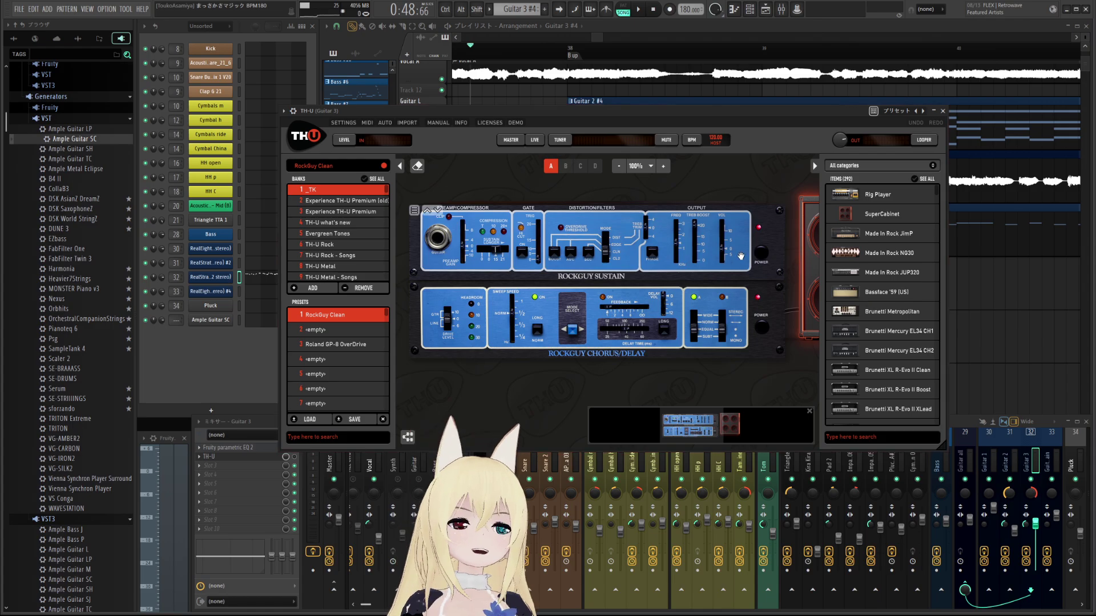
click(943, 111)
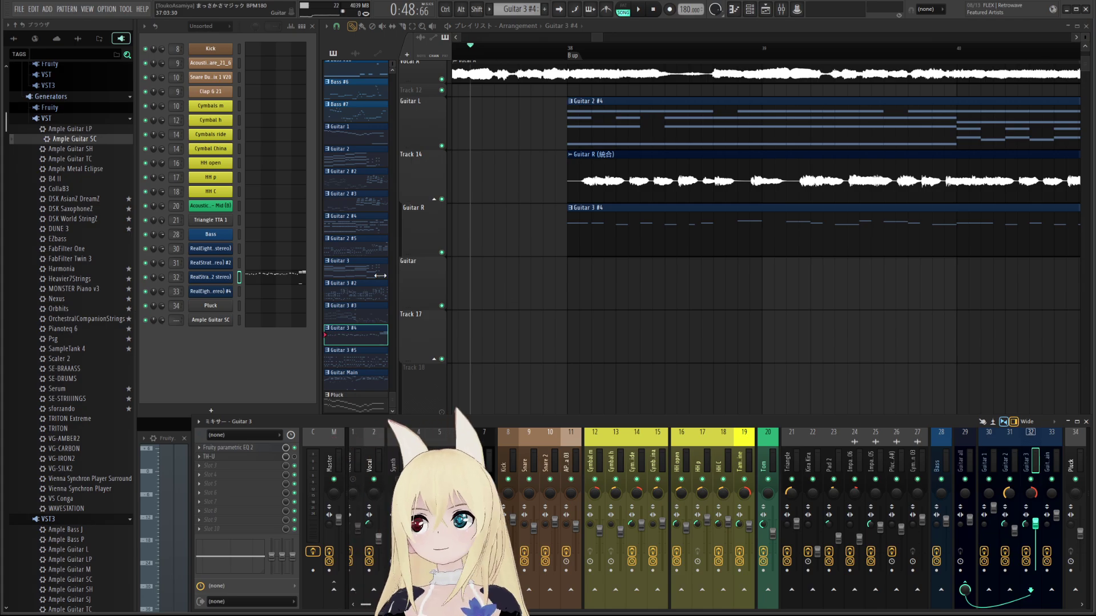
- Collapse the VST and VST3 generator lists in the browser and view the Guitar 3 #4 notes in the piano roll
click(79, 120)
click(79, 129)
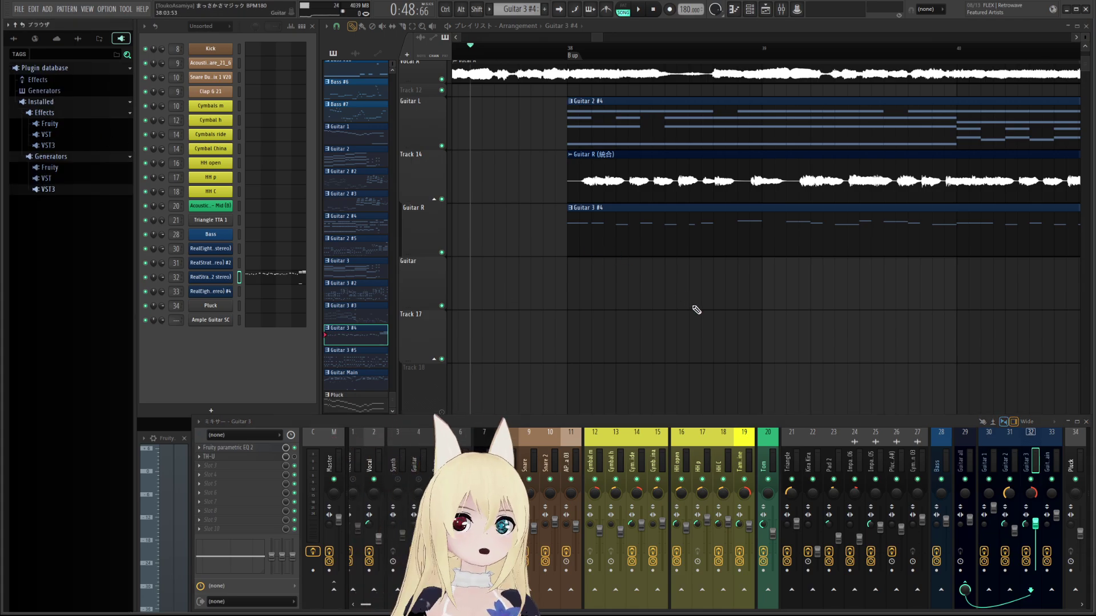
drag(697, 310, 676, 332)
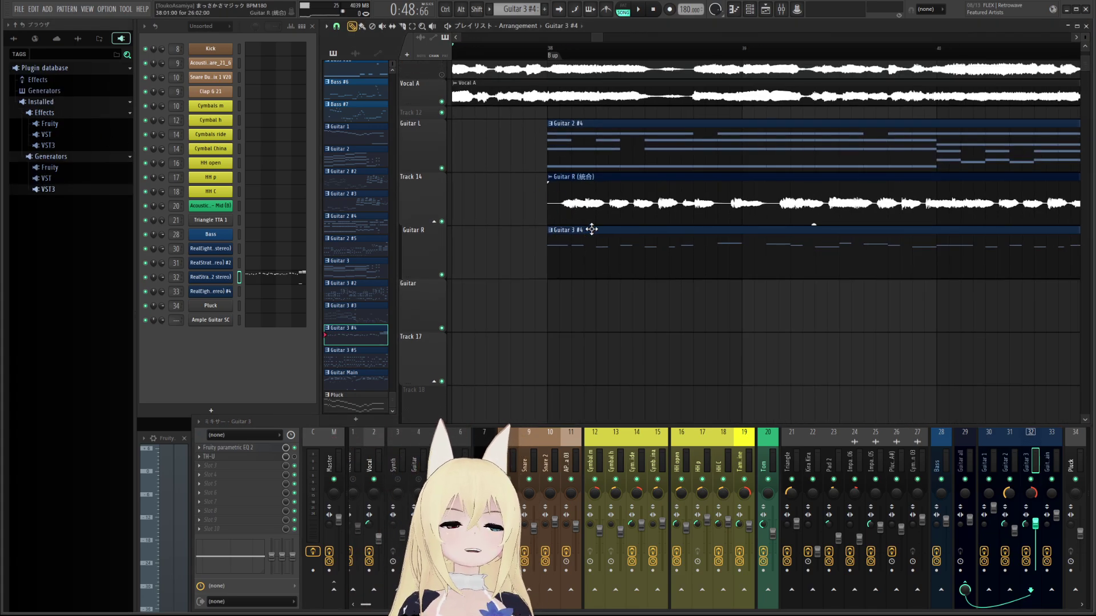
double_click(594, 247)
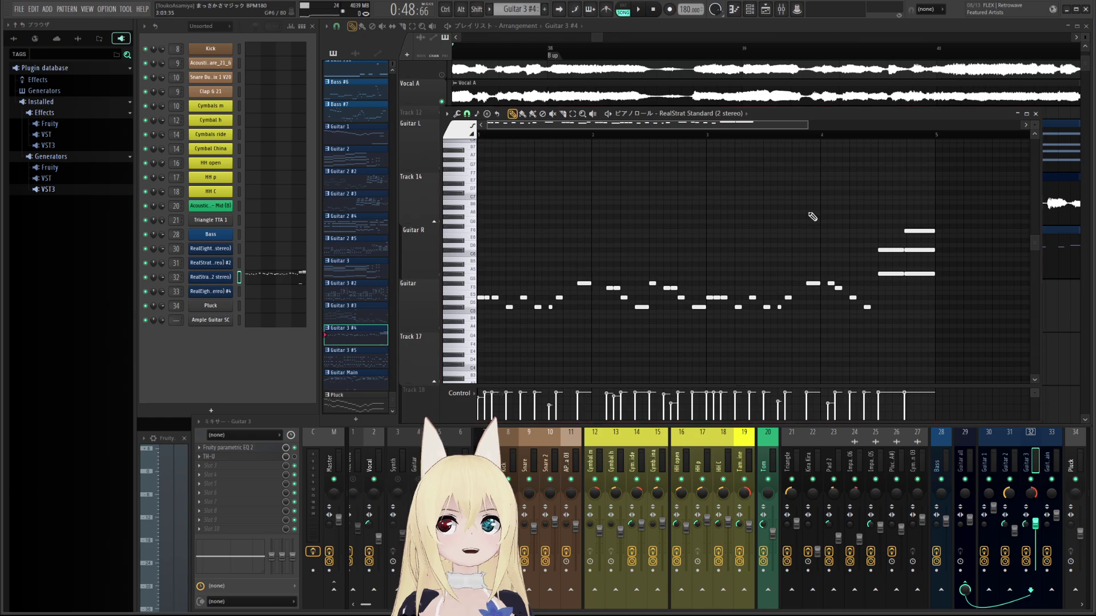
click(1036, 114)
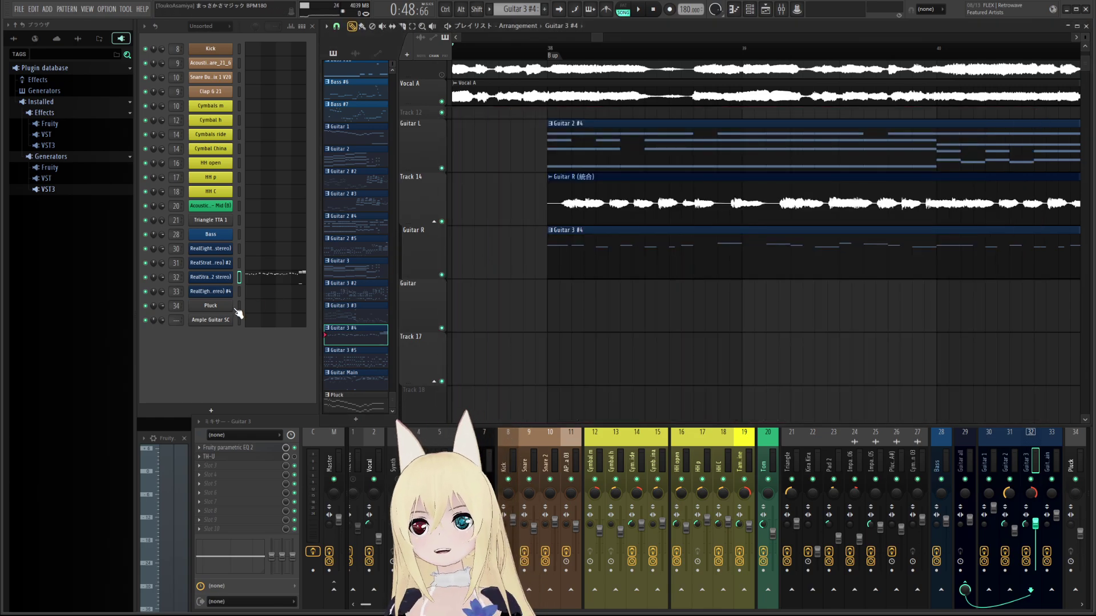
- View the RealStrat Standard interface of channel 32, close it and keep the Guitar 3 #4 pattern selected
click(221, 277)
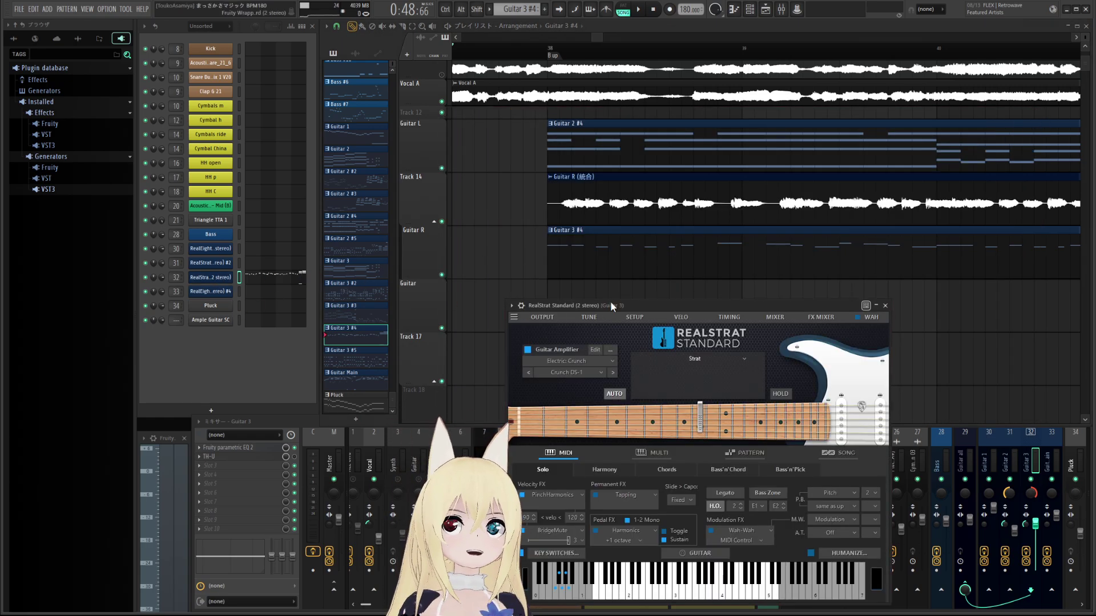
drag(611, 306, 482, 147)
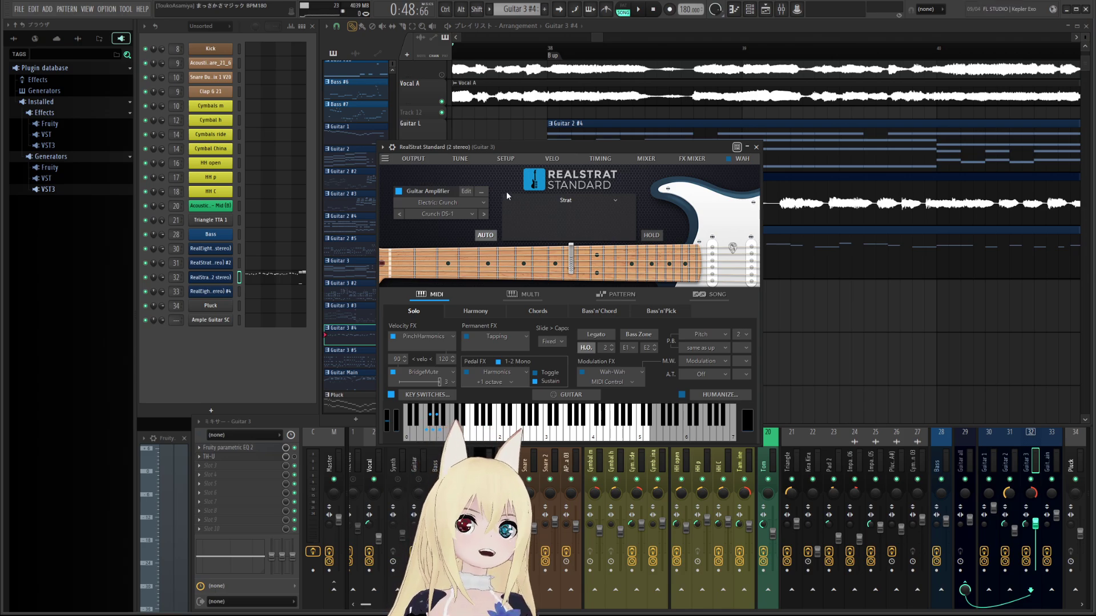
click(756, 147)
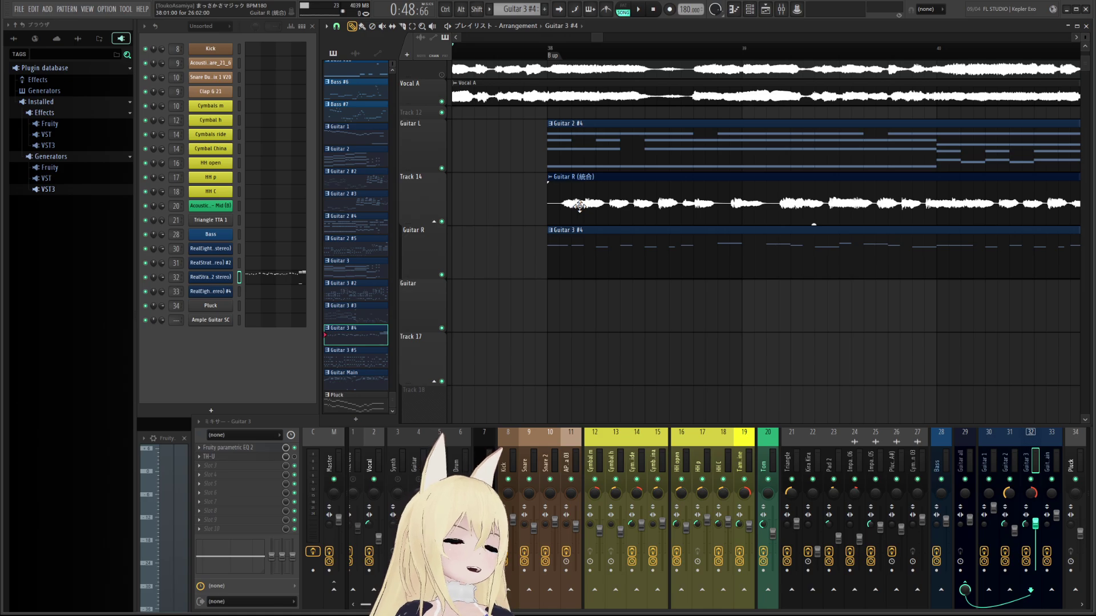
key(7)
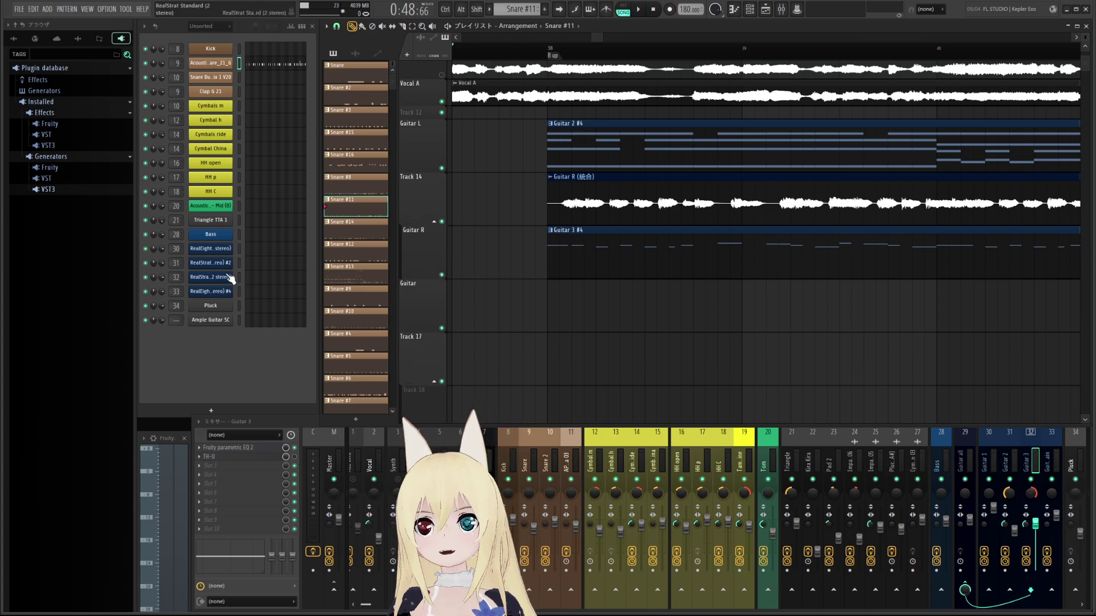
click(604, 261)
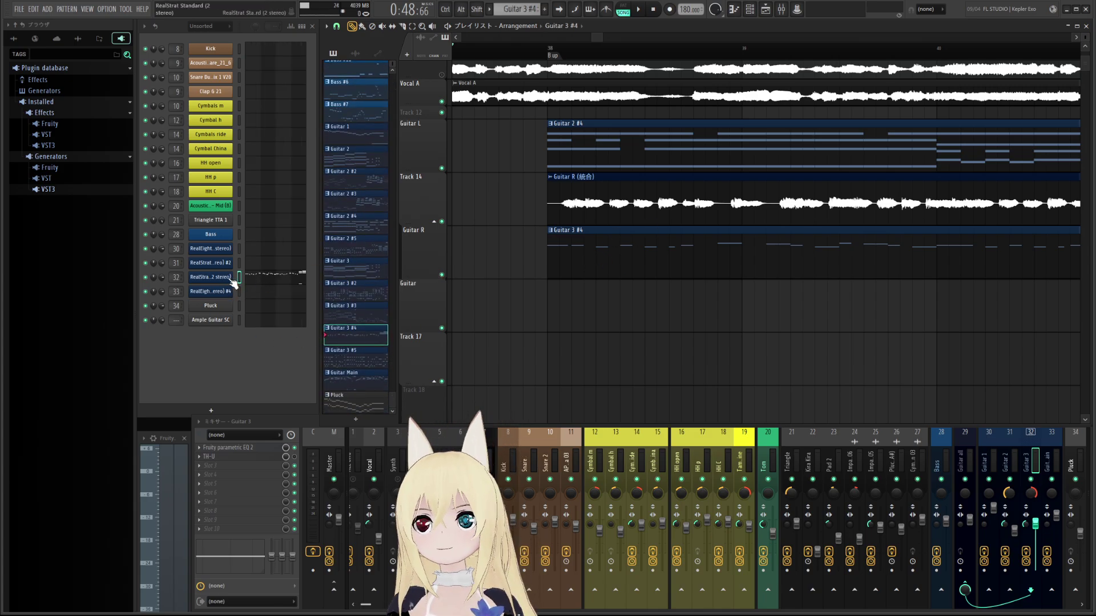
- Show the Troubleshooting compatibility options in RealStrat Standard's wrapper settings and close the plugin window
drag(521, 146, 571, 110)
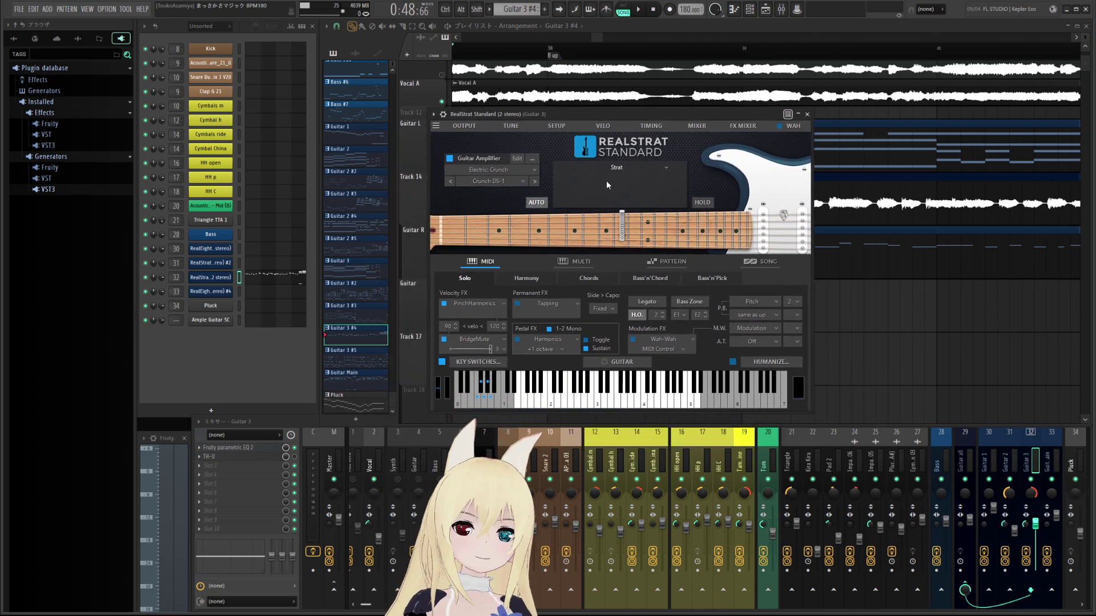
click(444, 114)
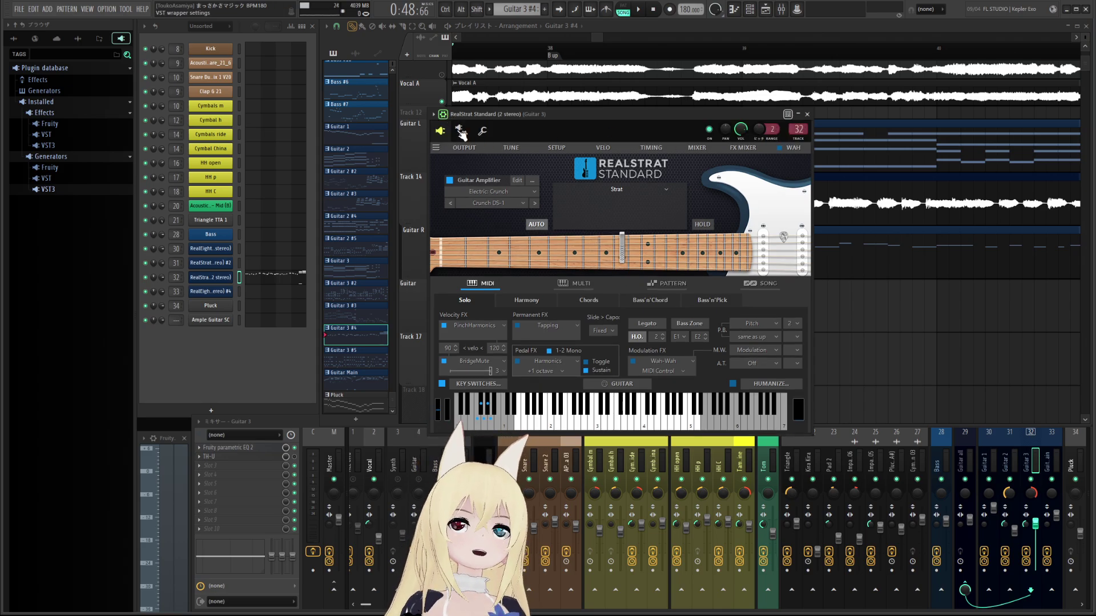
click(460, 131)
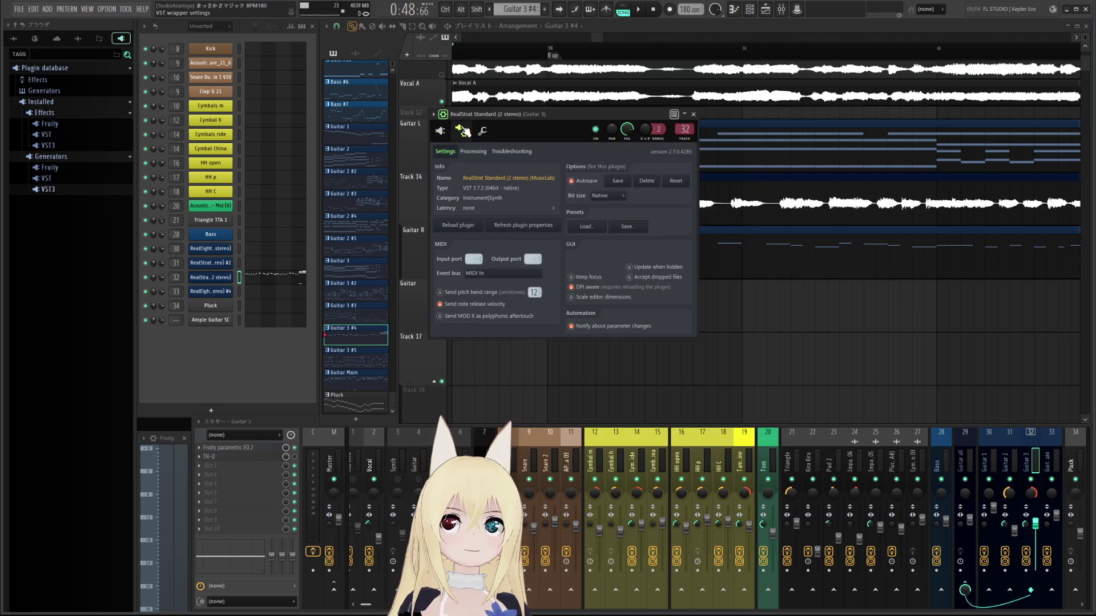
click(474, 151)
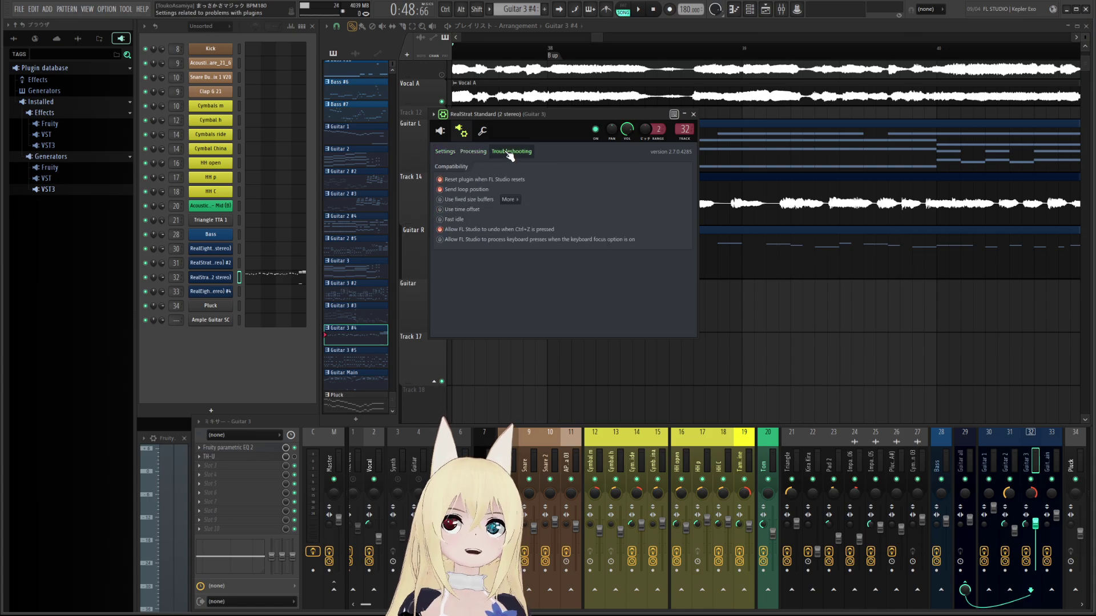
key(Escape)
- Check the Guitar 3 #4 notes in the piano roll and reopen RealStrat Standard's wrapper Troubleshooting options
click(296, 274)
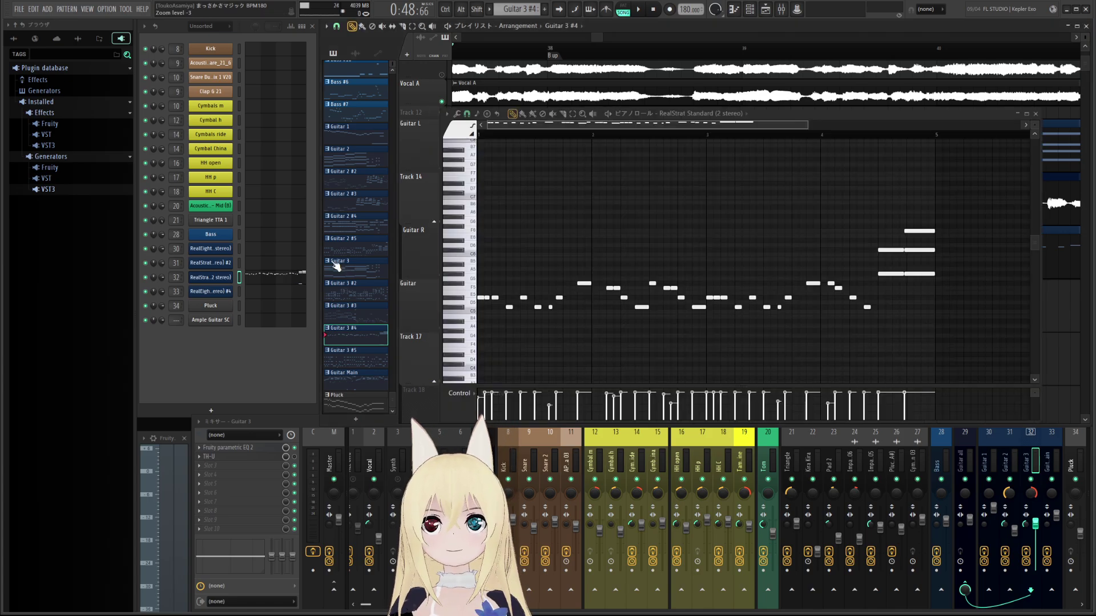
click(265, 278)
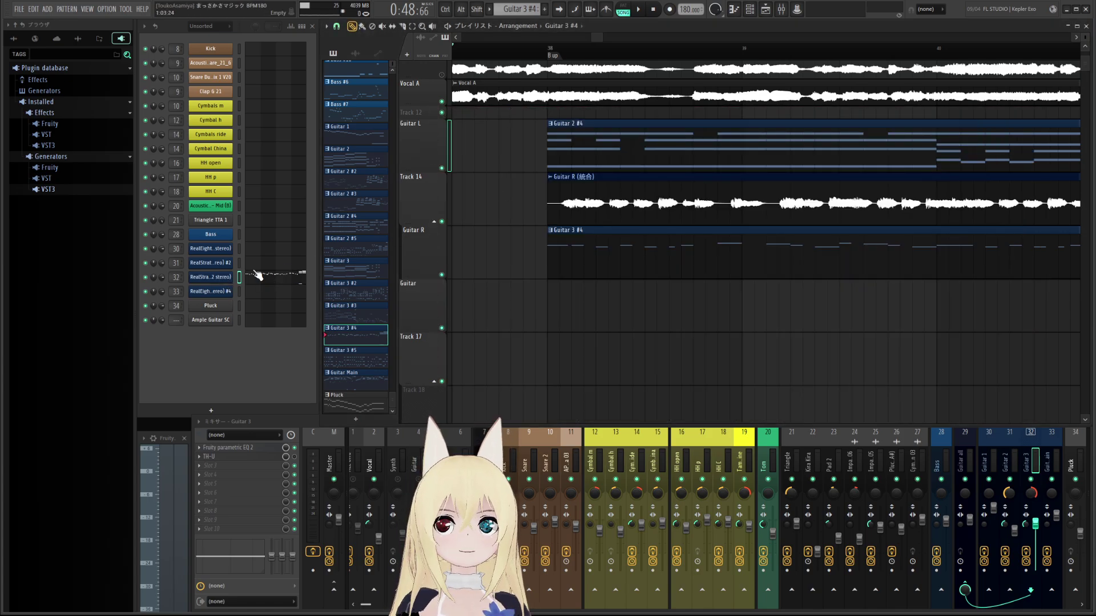
click(217, 277)
click(462, 130)
click(461, 131)
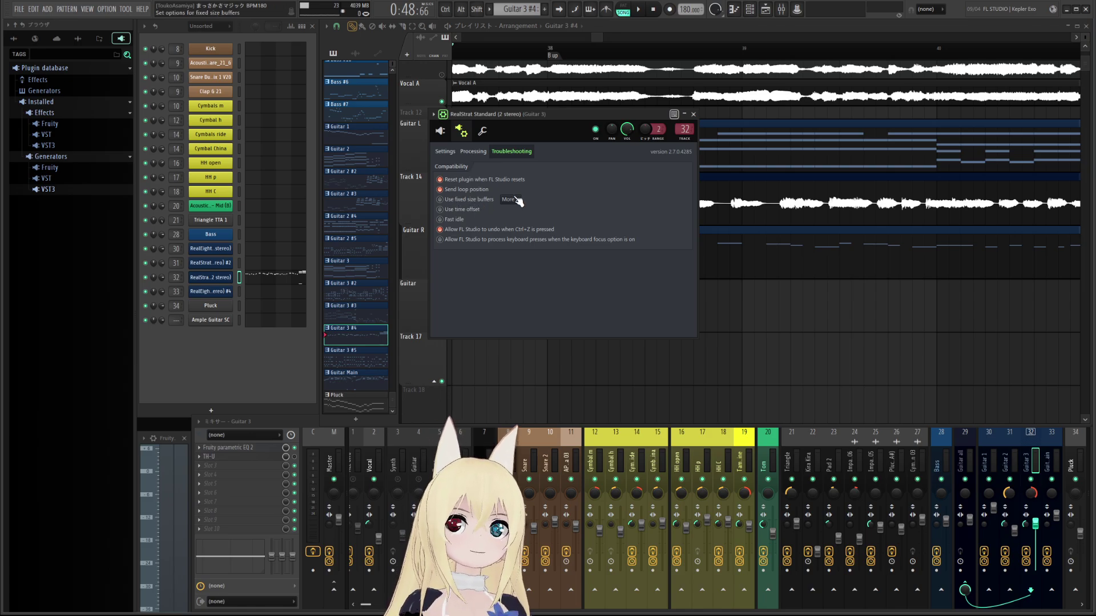
- Try to enable "Use fixed size buffers" for RealStrat Standard and close its window
click(439, 200)
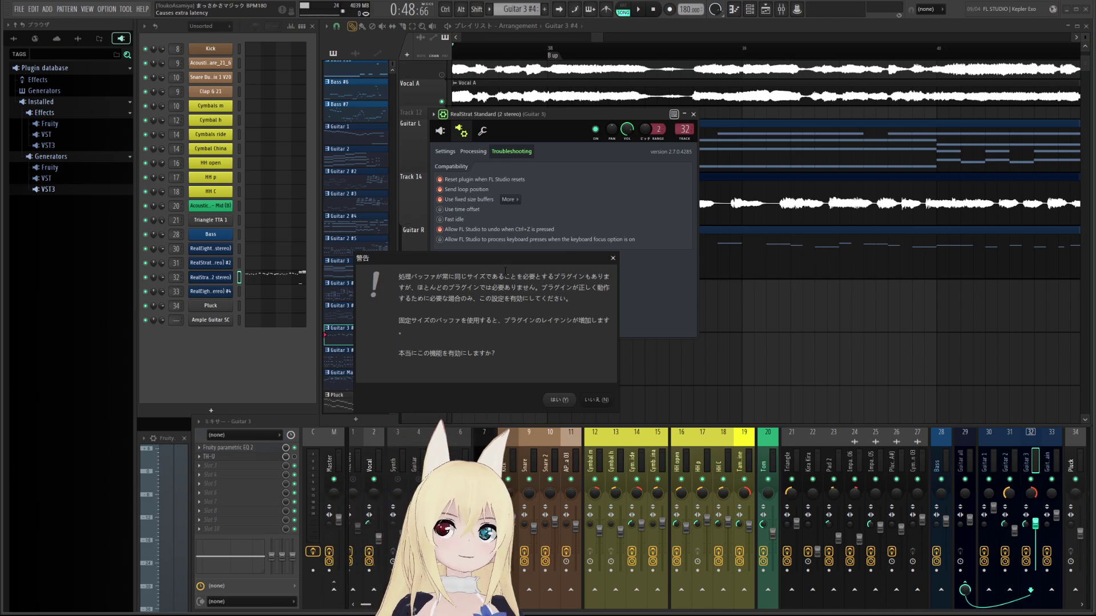
click(562, 404)
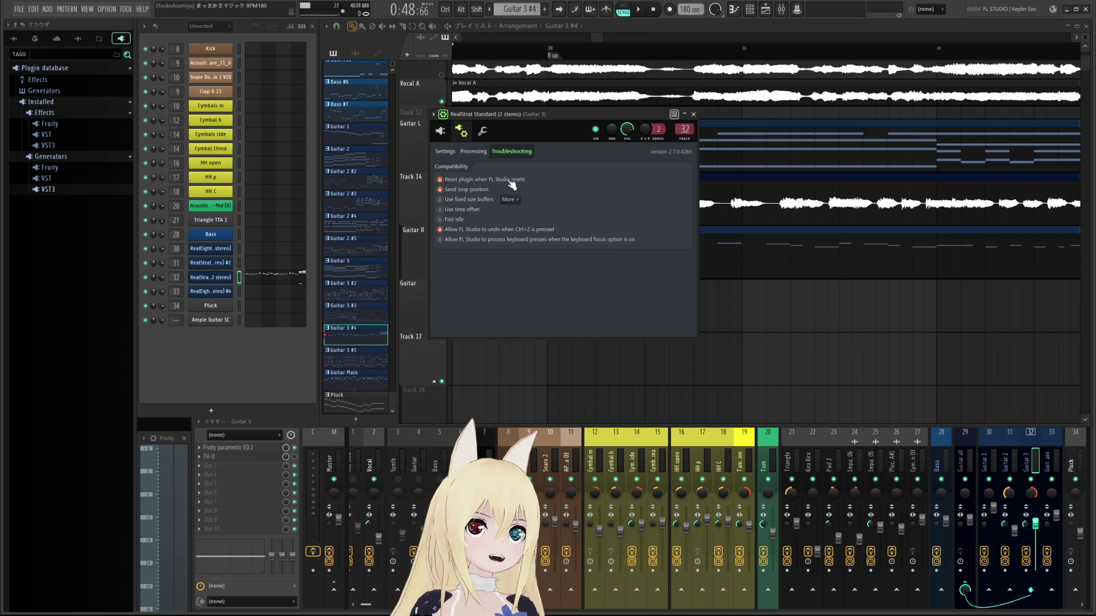
click(693, 114)
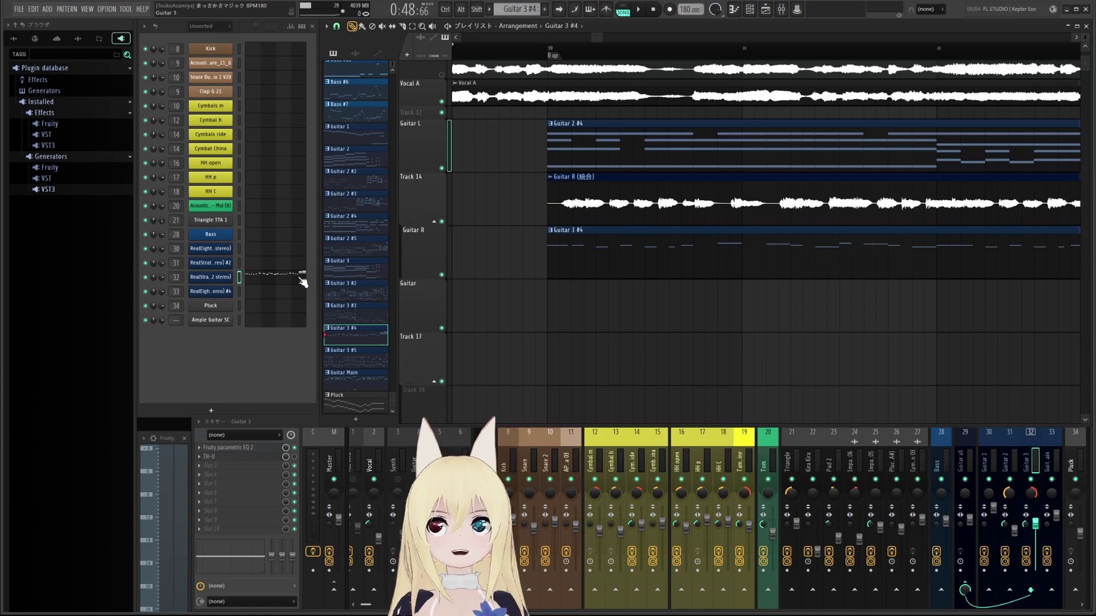
- Enable "Use fixed size buffers" for RealStrat Standard on channel 32, accept the latency warning and close the plugin
click(222, 280)
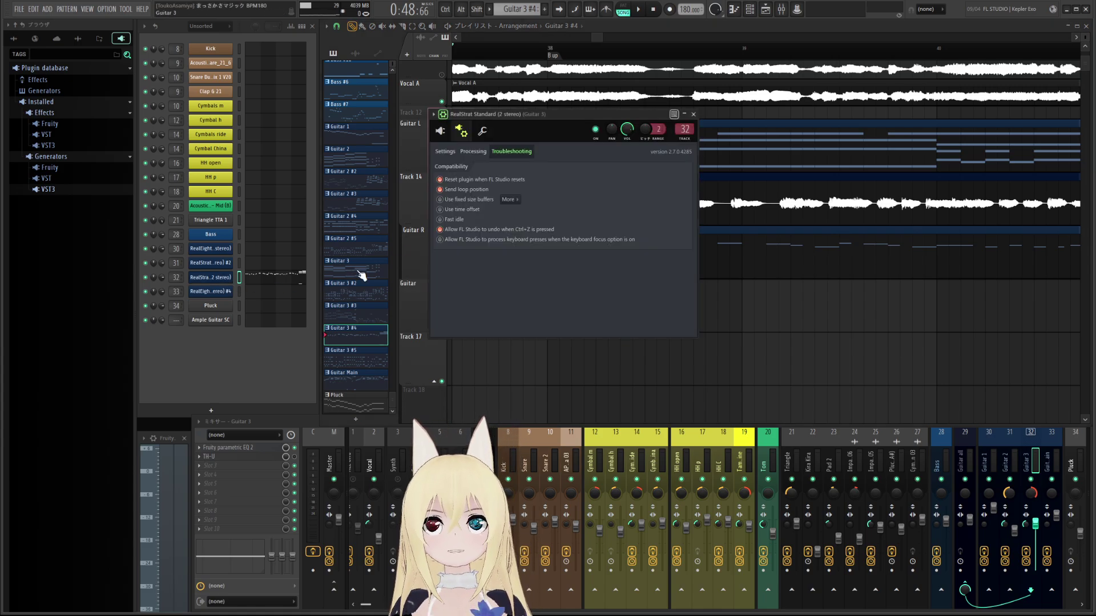
click(451, 199)
drag(504, 260, 702, 160)
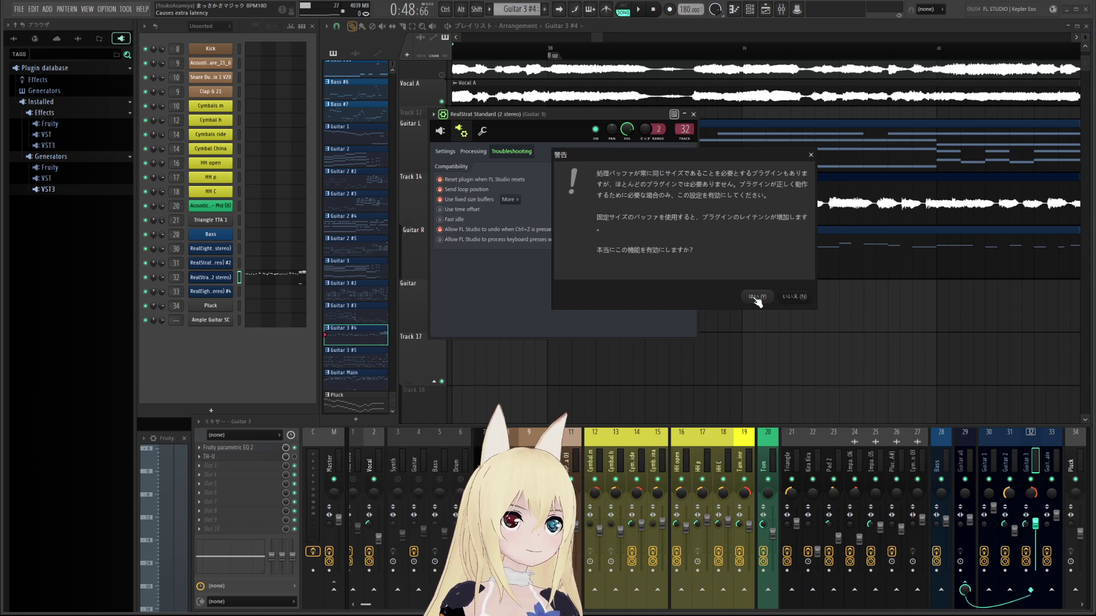
drag(656, 155, 681, 129)
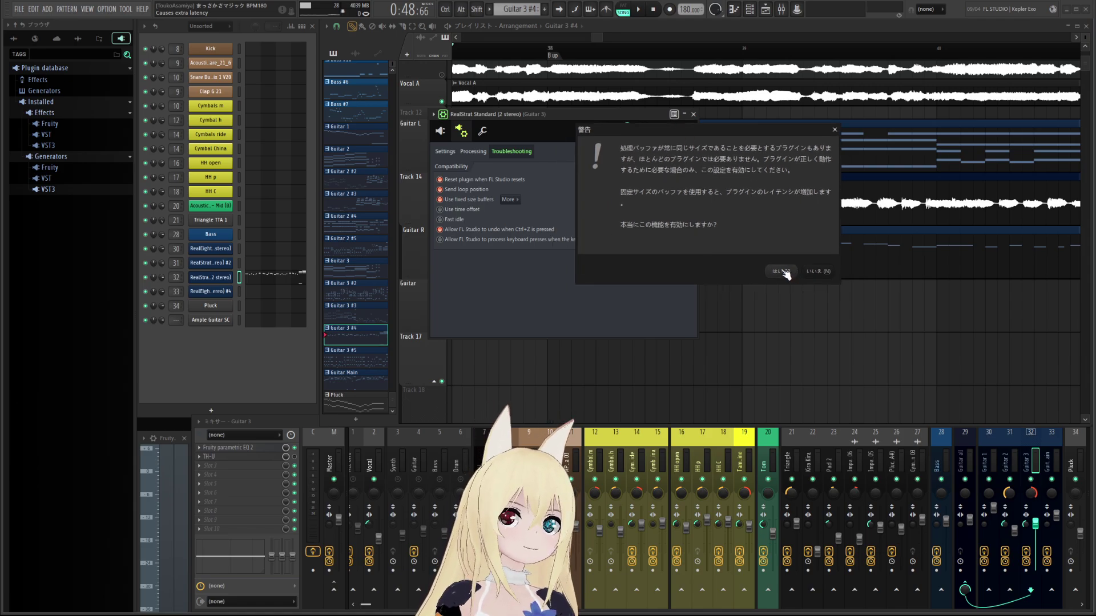
click(784, 273)
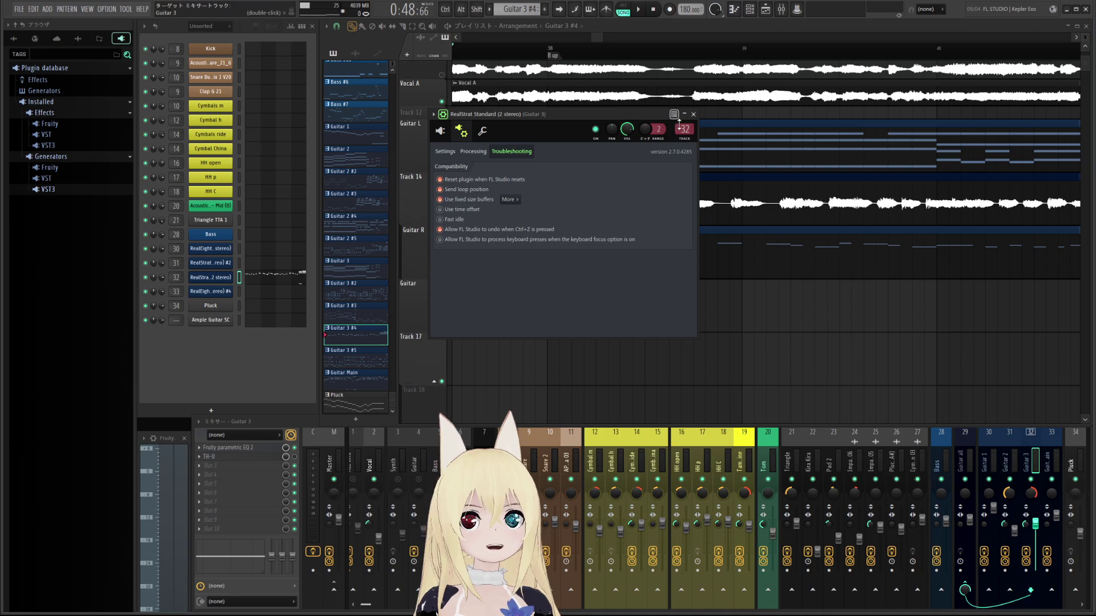
click(440, 130)
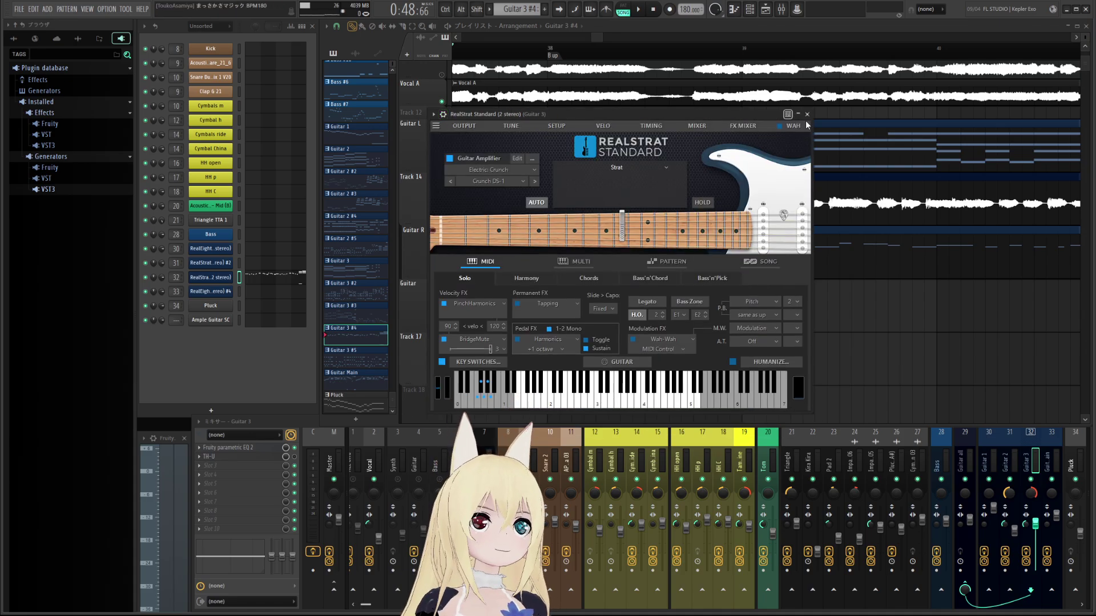
click(807, 114)
- Select bars 38 to 42 in the playlist and render the Guitar R track to audio over that time range
scroll(782, 242, down, 3)
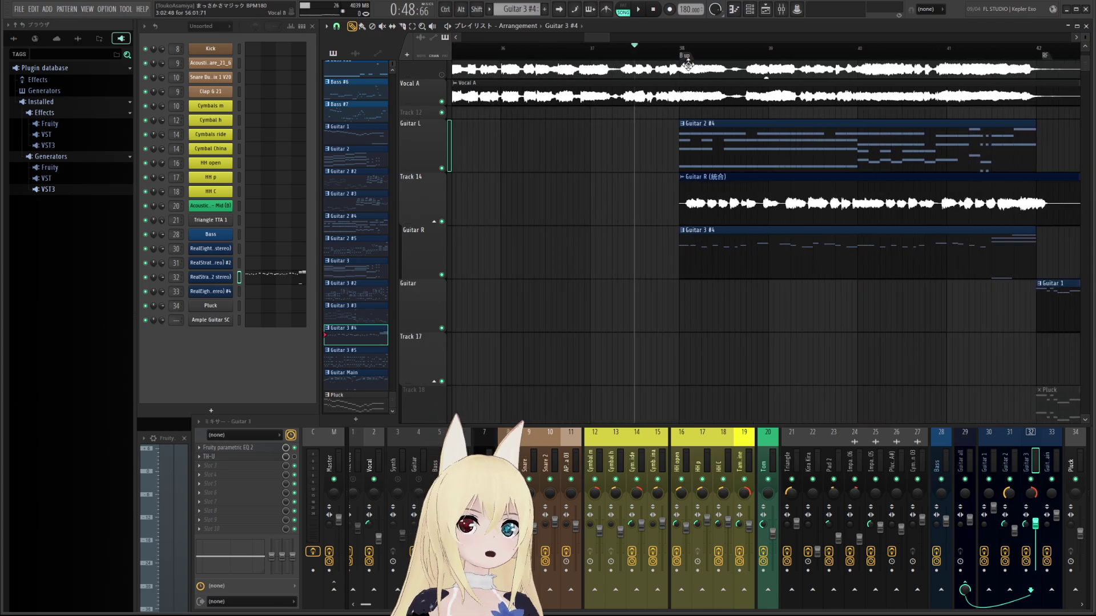
drag(683, 53, 1036, 56)
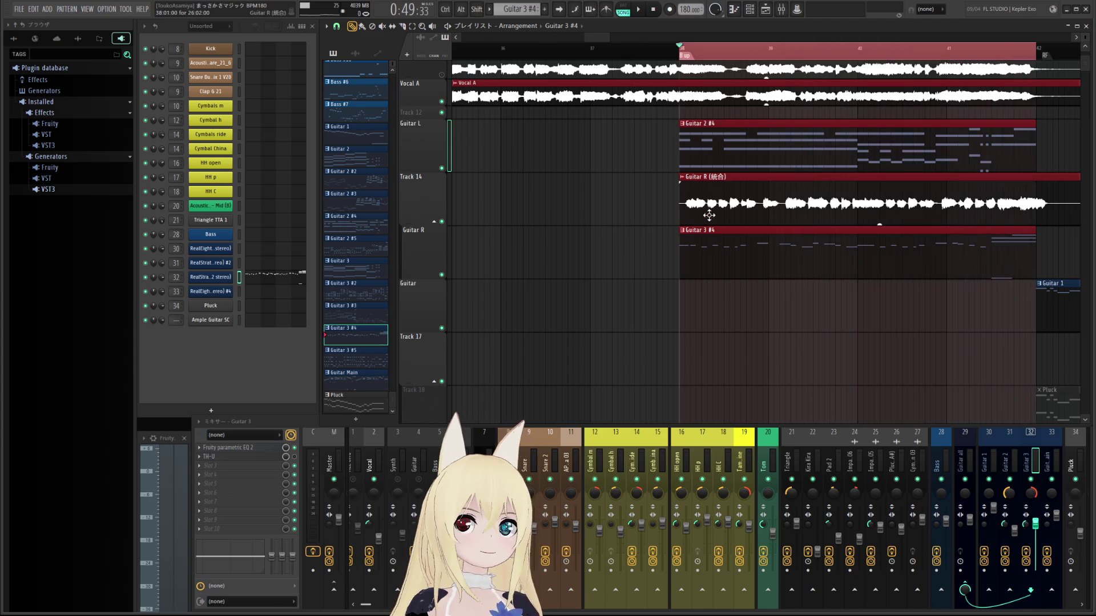
scroll(698, 264, up, 1)
scroll(699, 267, up, 1)
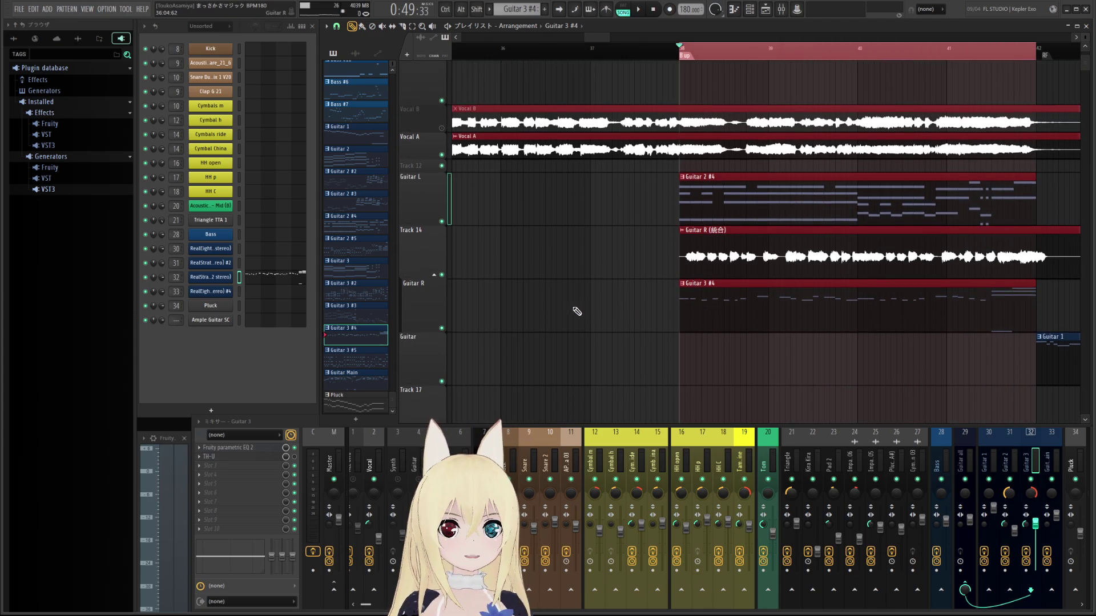
right_click(420, 305)
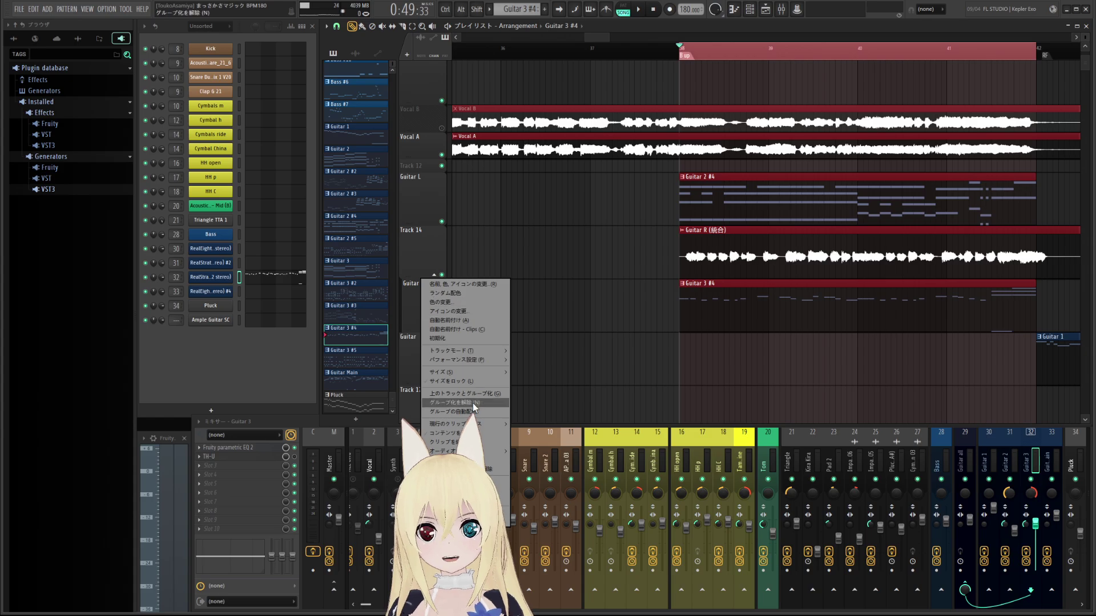
mouse_move(456, 451)
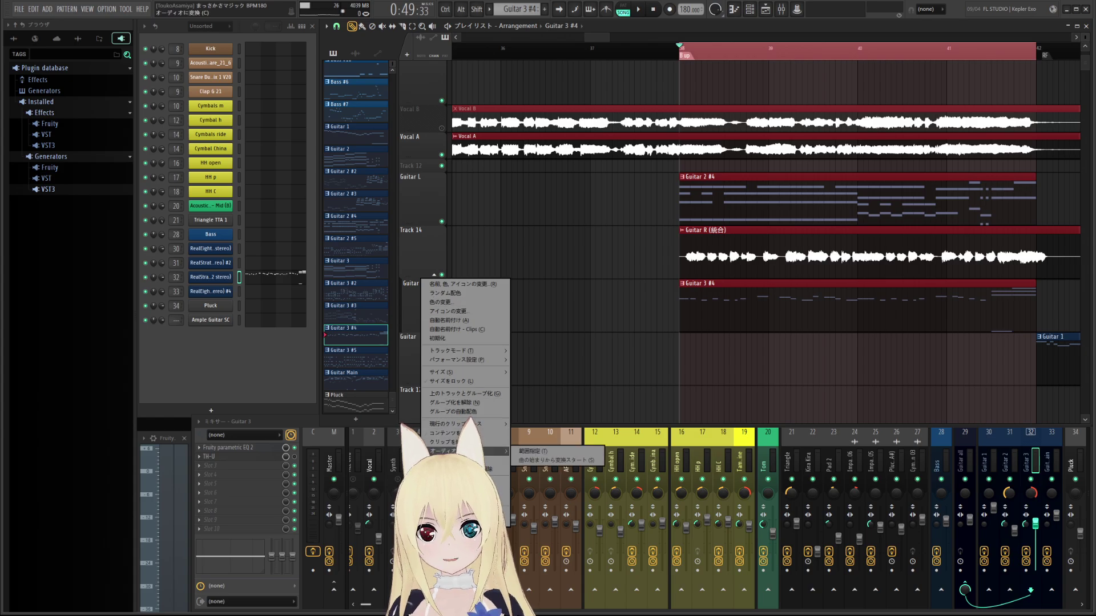
click(553, 451)
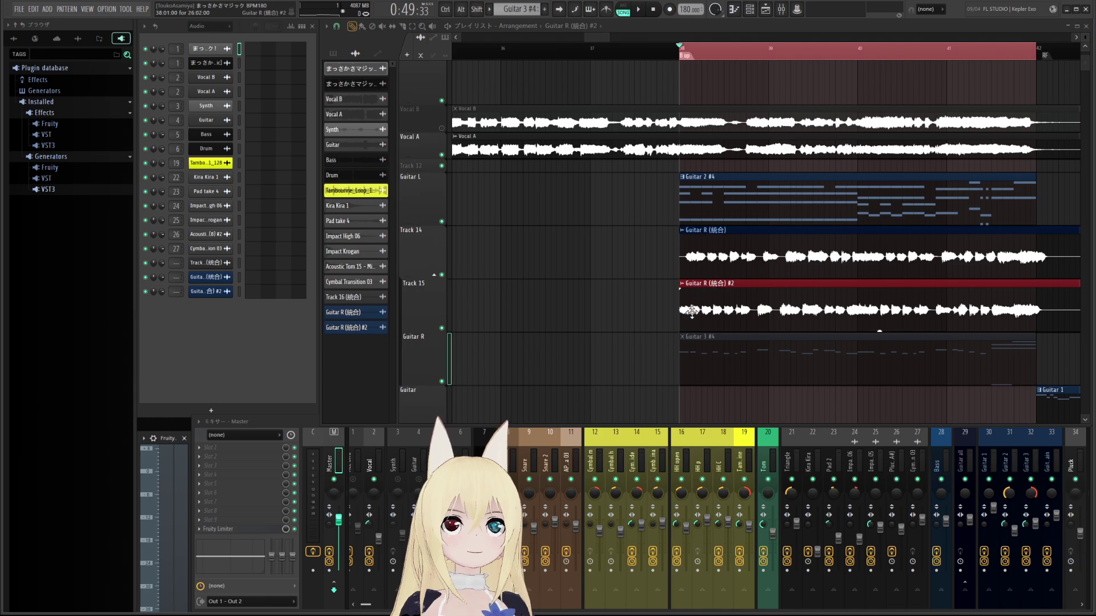
scroll(697, 311, up, 6)
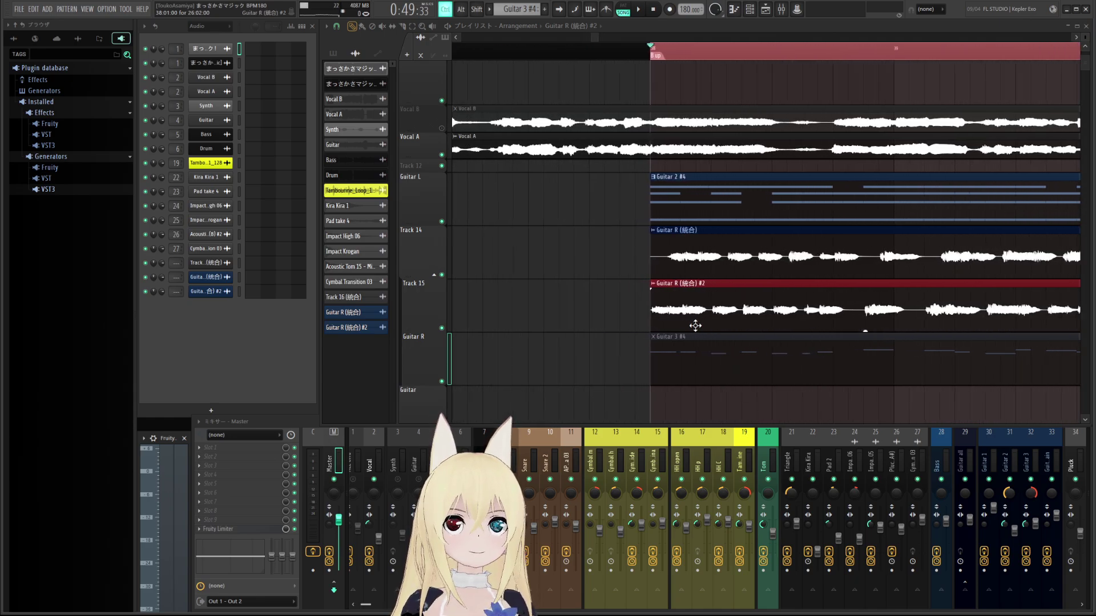
- Mute Track 14 and the Guitar R track so that only the second rendered clip on Track 15 sounds
scroll(639, 311, down, 4)
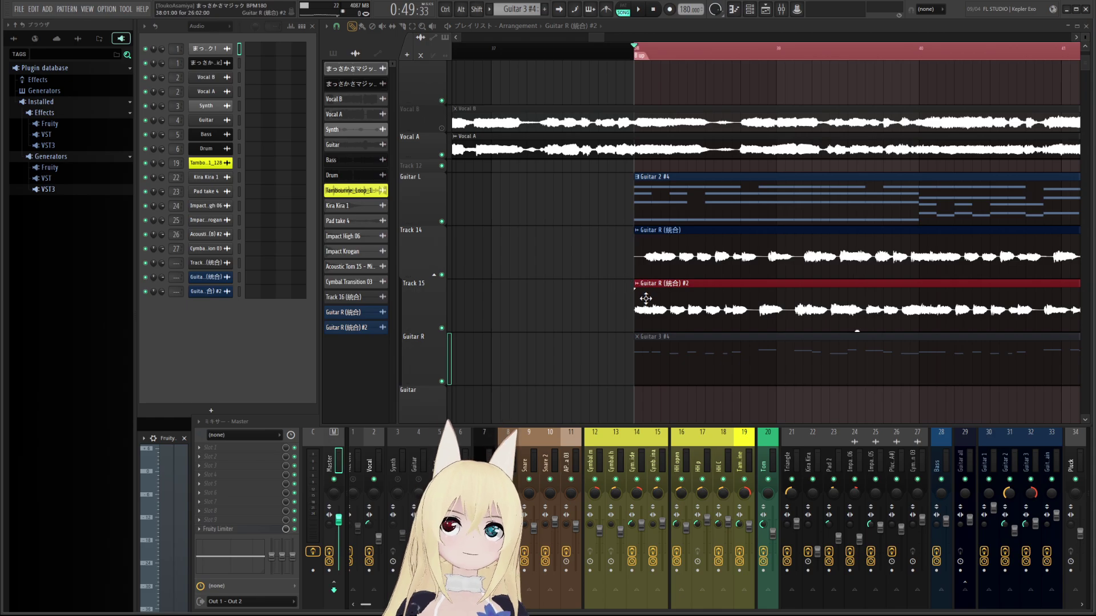
click(442, 275)
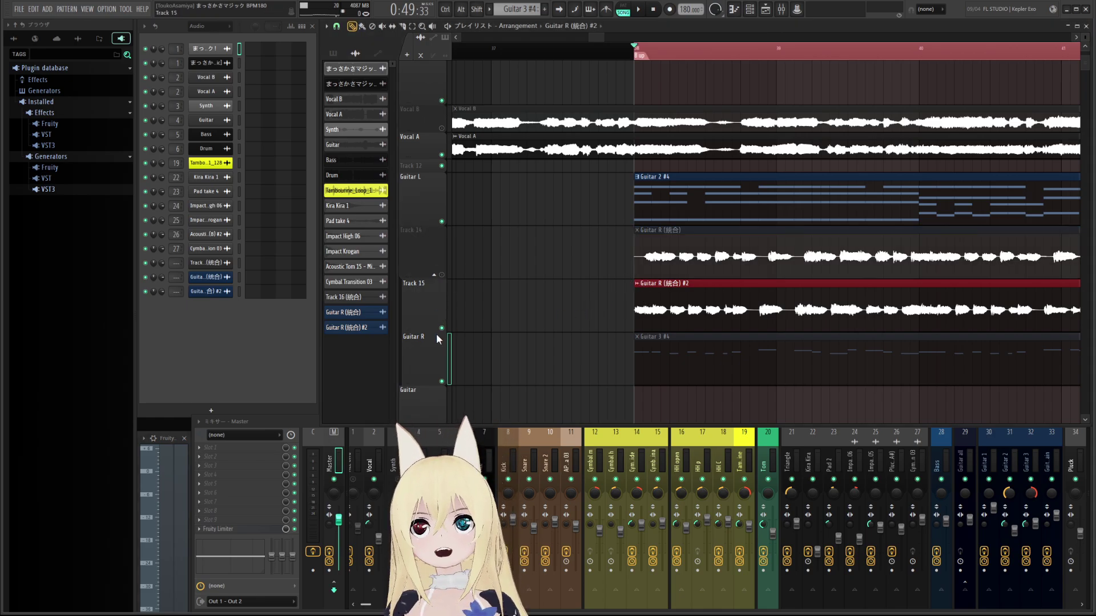
click(443, 381)
scroll(594, 203, down, 3)
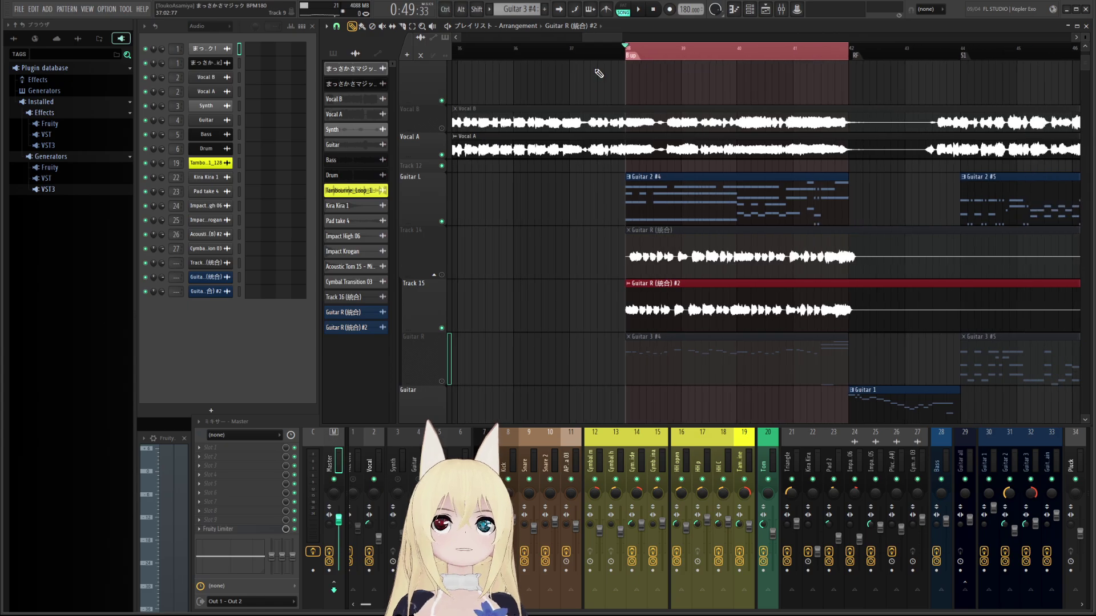
- Clear the time selection and play the arrangement from bar 36 to listen to the render on Track 15
click(549, 46)
key(ctrl+d)
click(518, 48)
key(space)
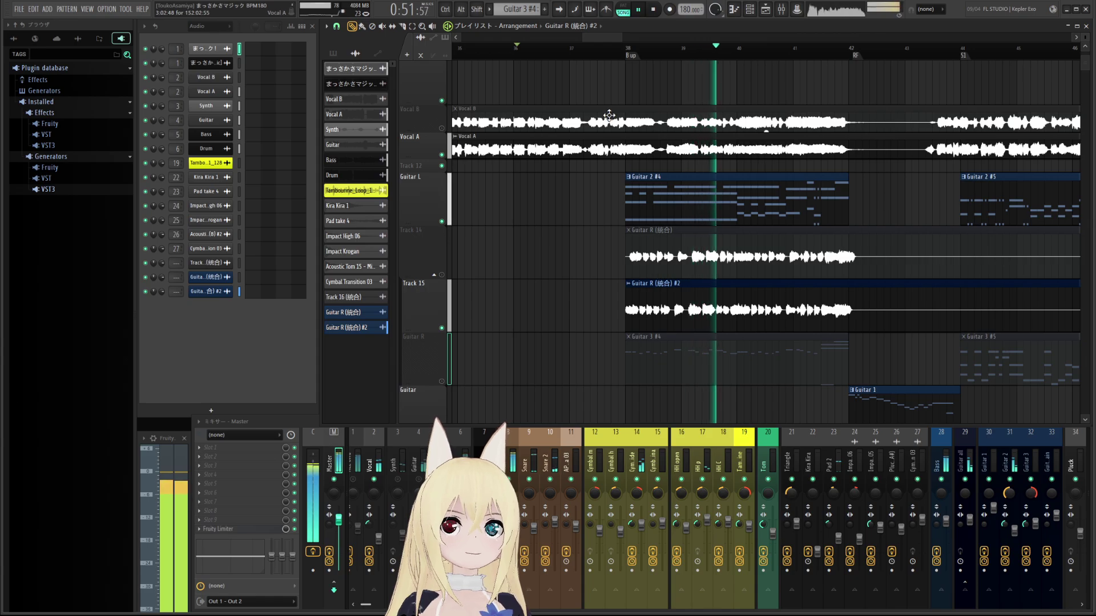
key(space)
- Test the clips at 169 BPM, undo the tempo change, and set Guitar R (統合) to ストレッチ mode with its time at the project tempo
drag(685, 9, 684, 23)
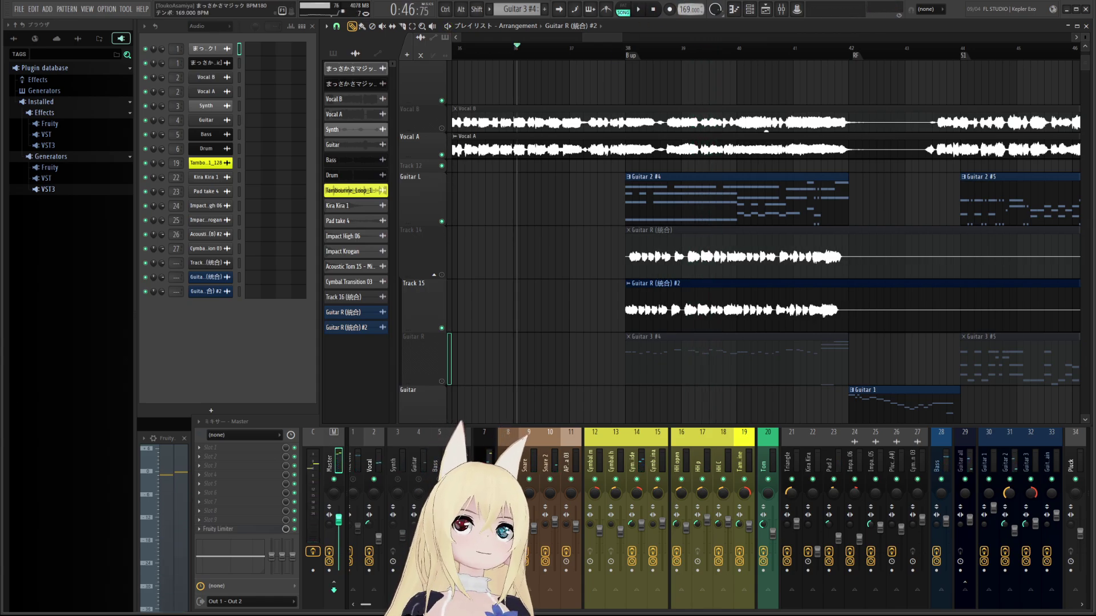
key(ctrl+z)
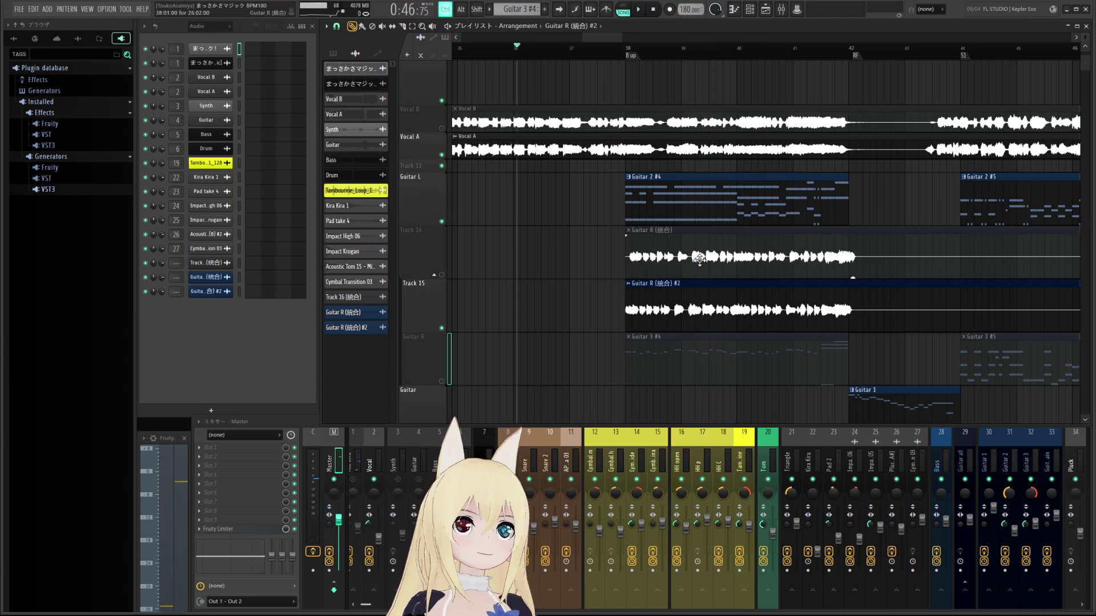
double_click(699, 258)
click(386, 116)
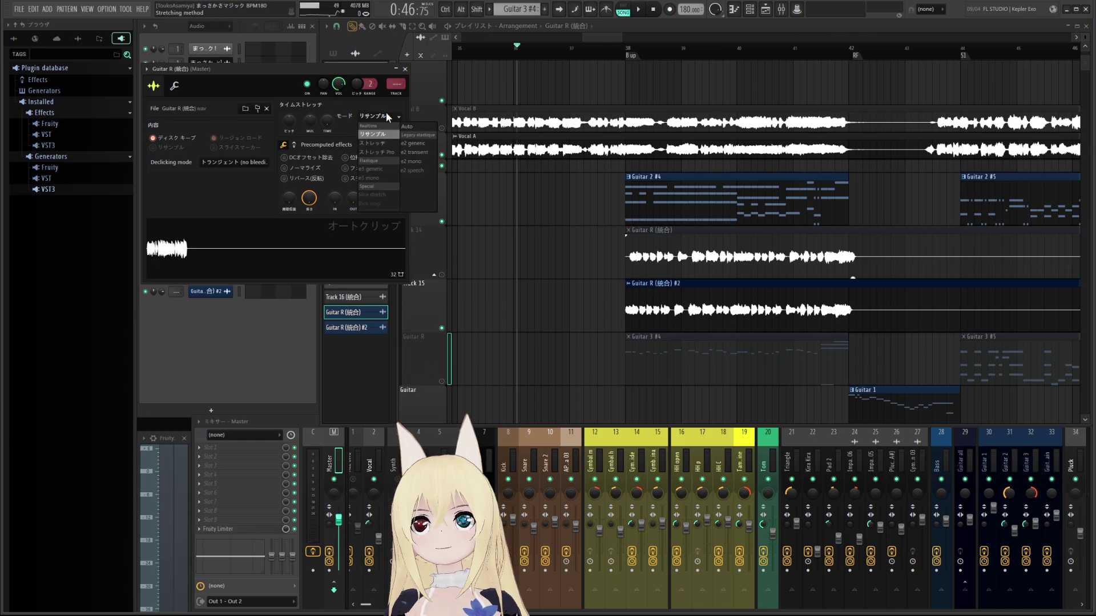
click(372, 143)
right_click(327, 121)
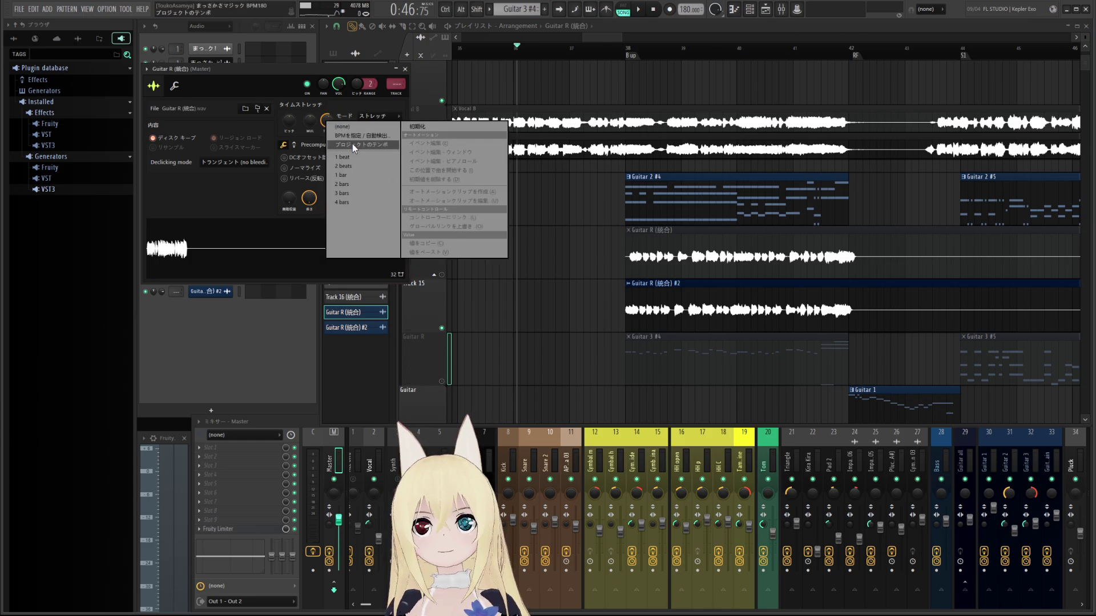
click(354, 146)
key(Escape)
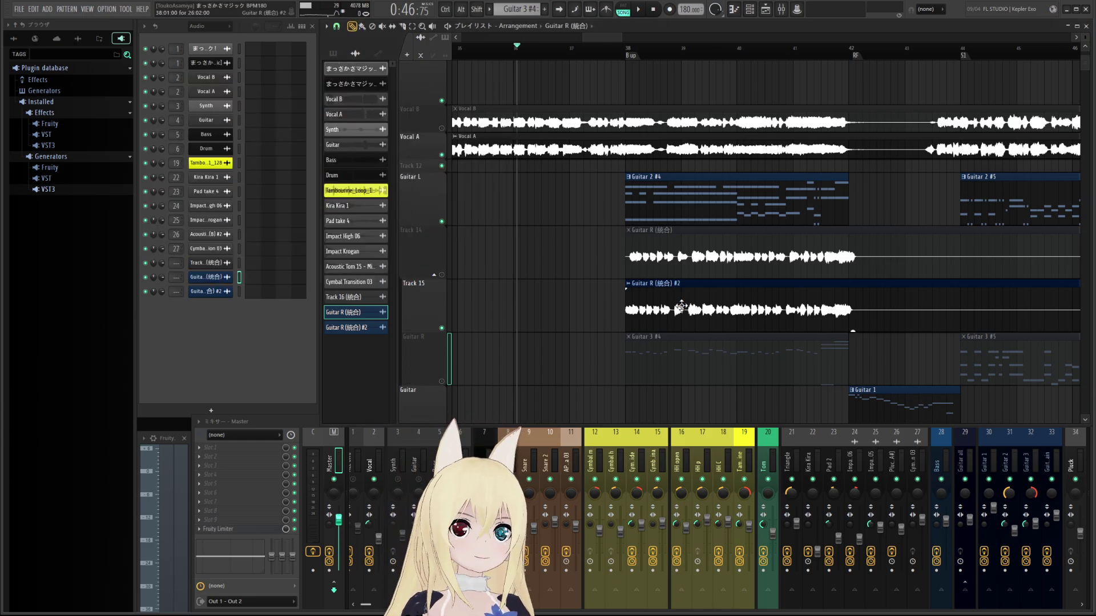
- Set the Guitar R (統合) #2 clip to ストレッチ mode with its time at the project tempo and close its settings
double_click(681, 306)
click(416, 152)
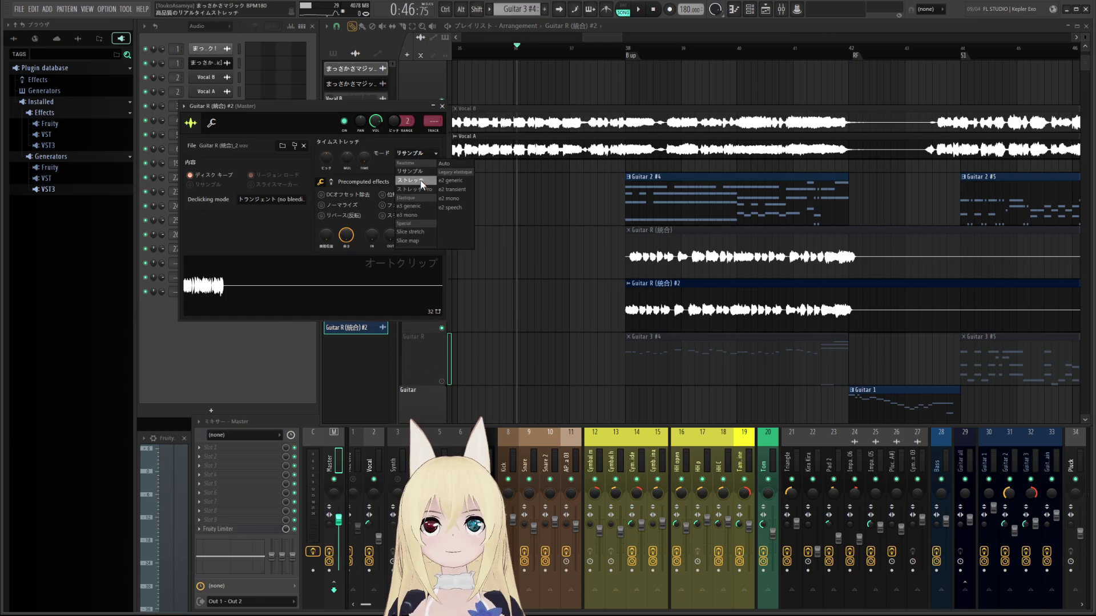
click(421, 182)
right_click(364, 158)
click(404, 179)
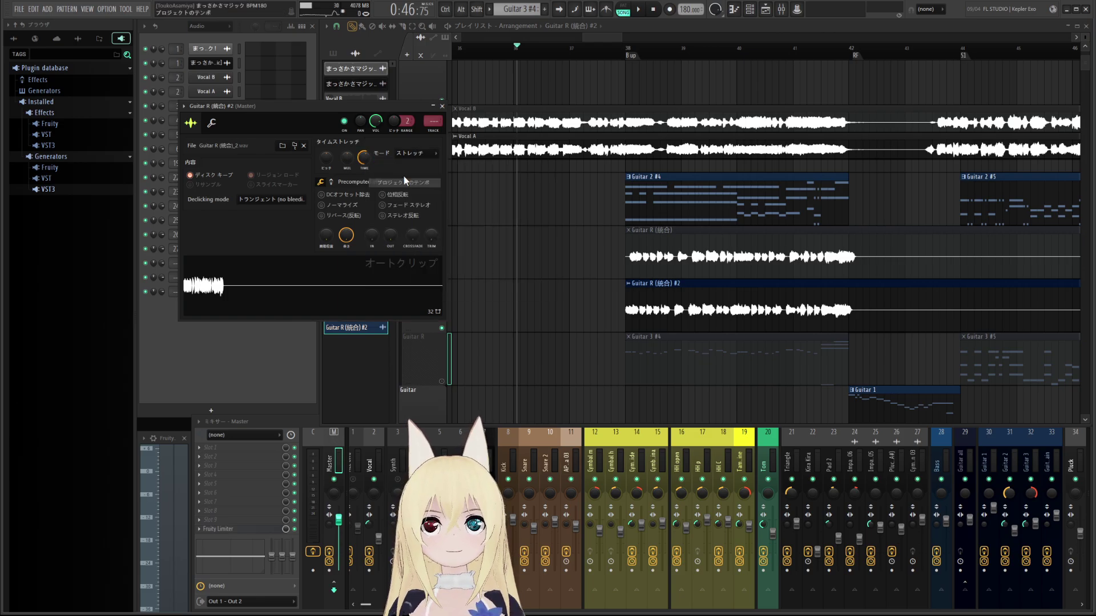
click(442, 106)
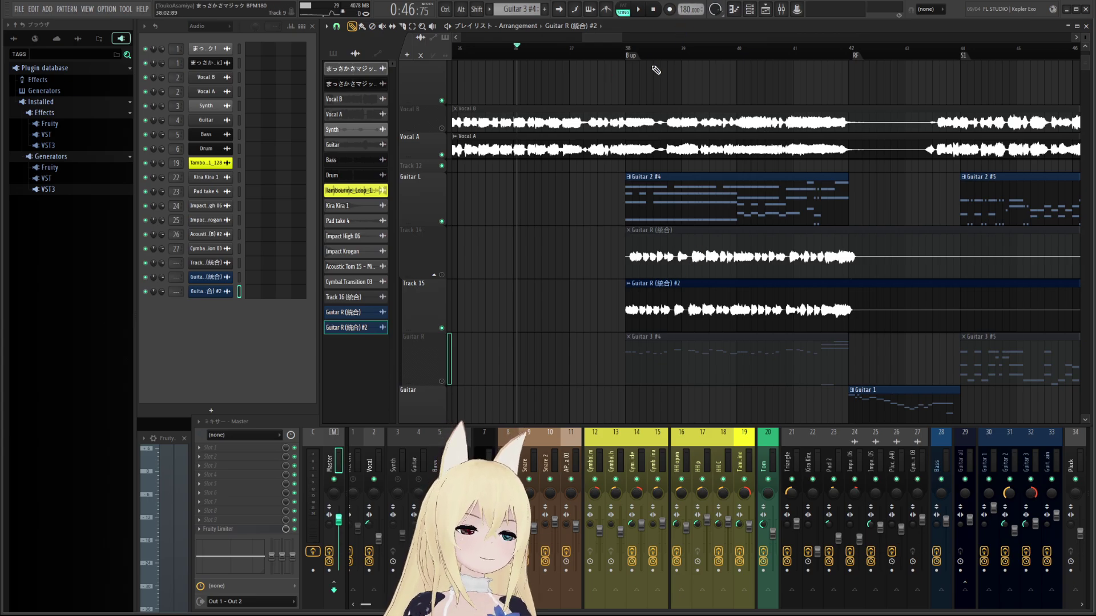
- Play the section around bar 38 at 124 BPM, switching the audible track from Track 15 to Guitar R
key(space)
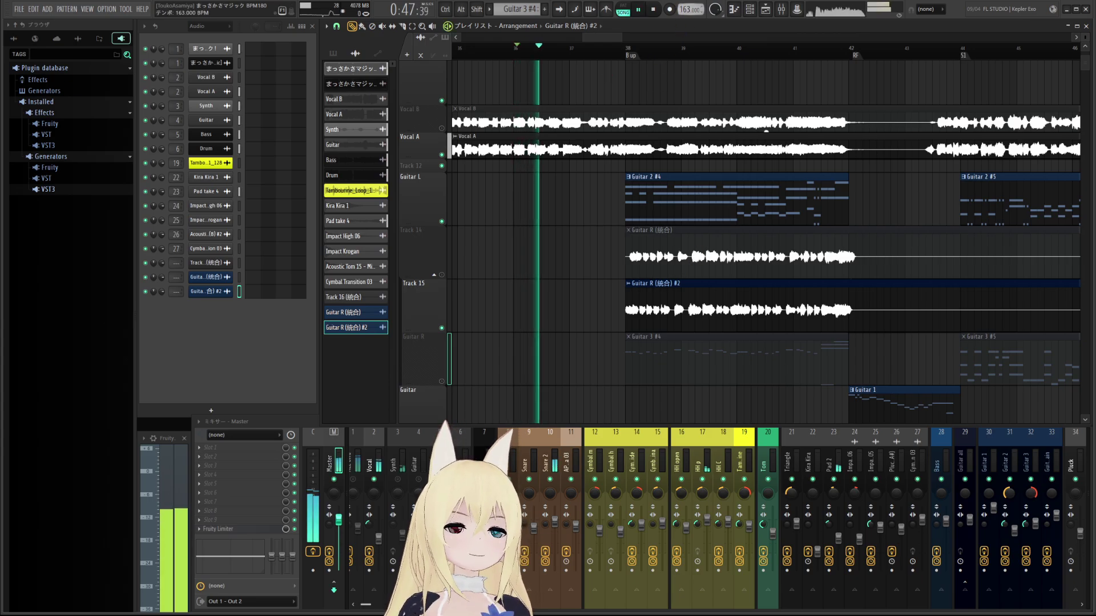
click(475, 44)
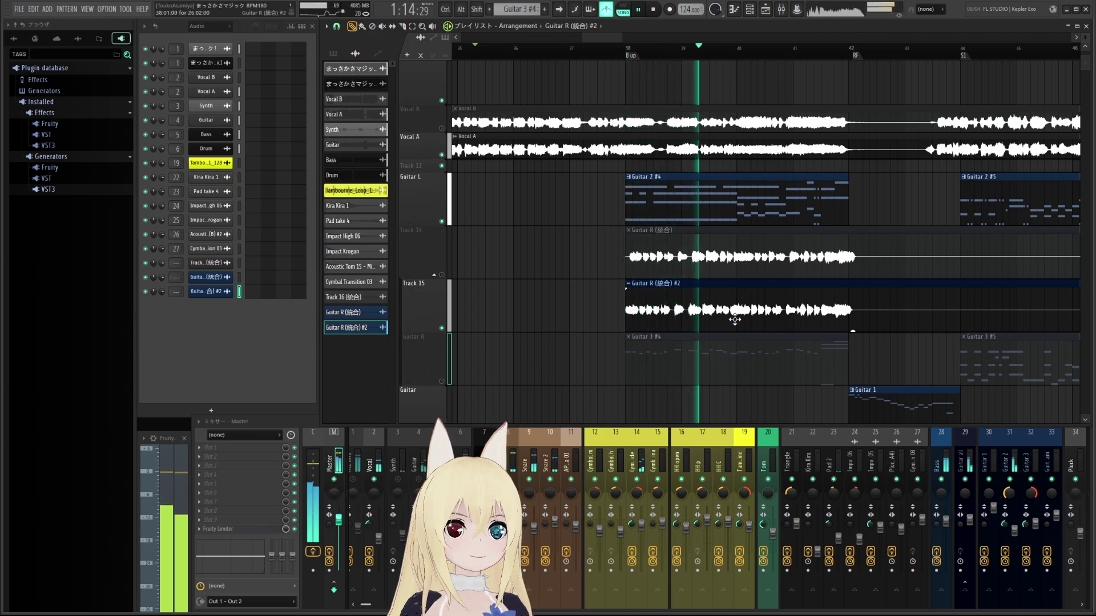
click(442, 381)
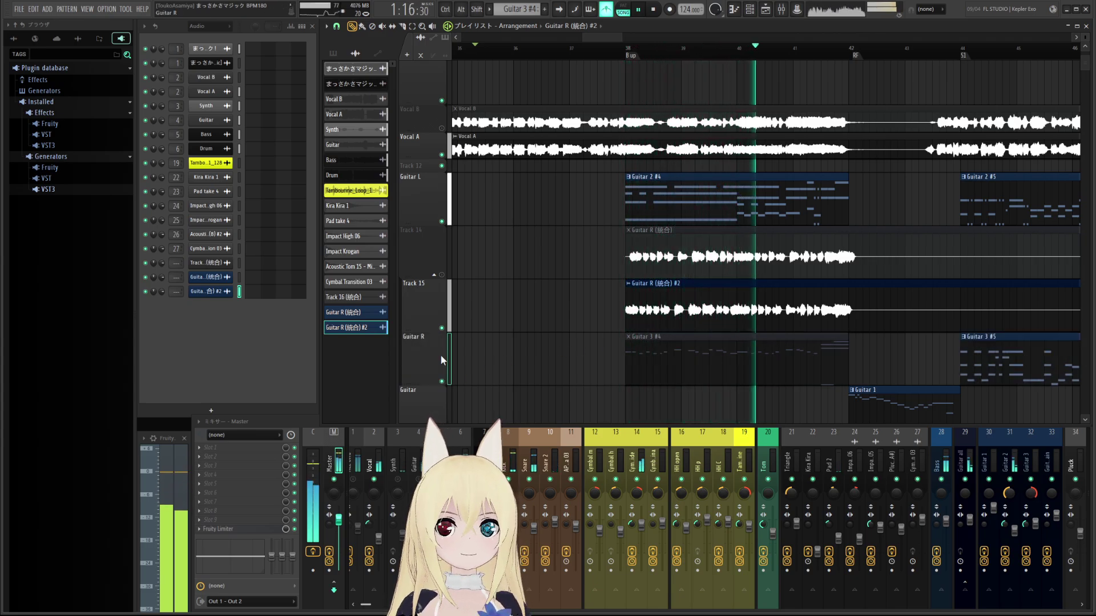
click(443, 329)
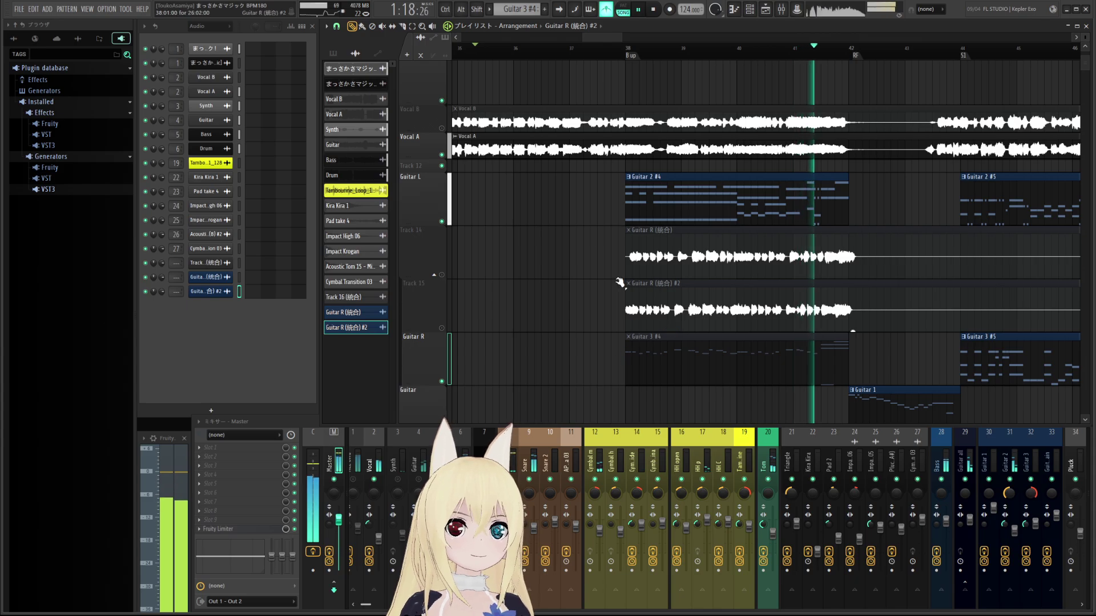
key(space)
- Unmute the Guitar 3 #4 clip on the Guitar R track and play it from just before bar 38
click(381, 25)
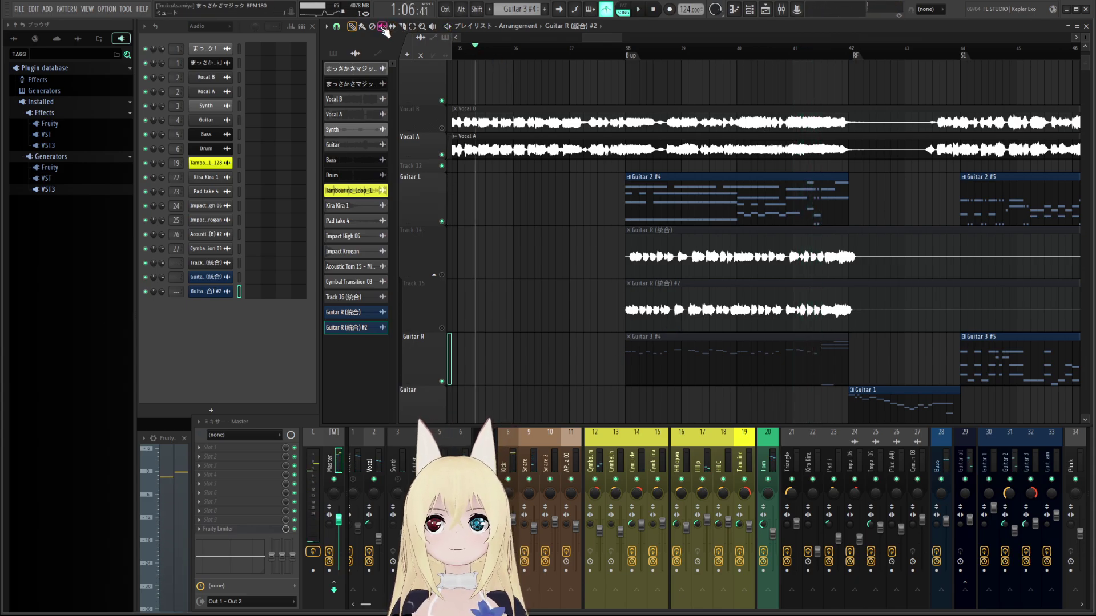
click(661, 358)
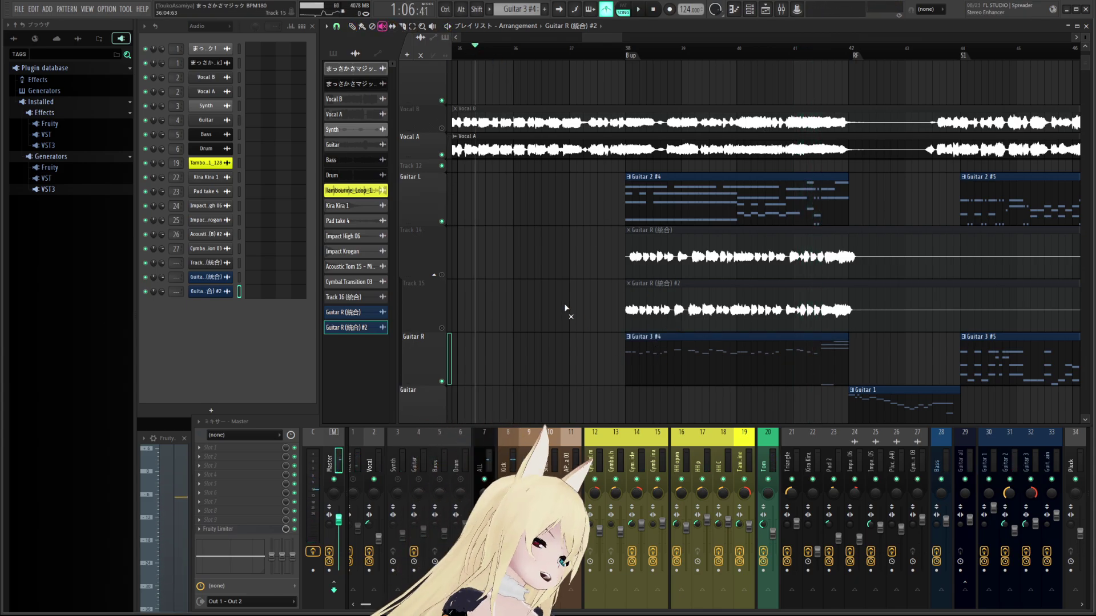
key(space)
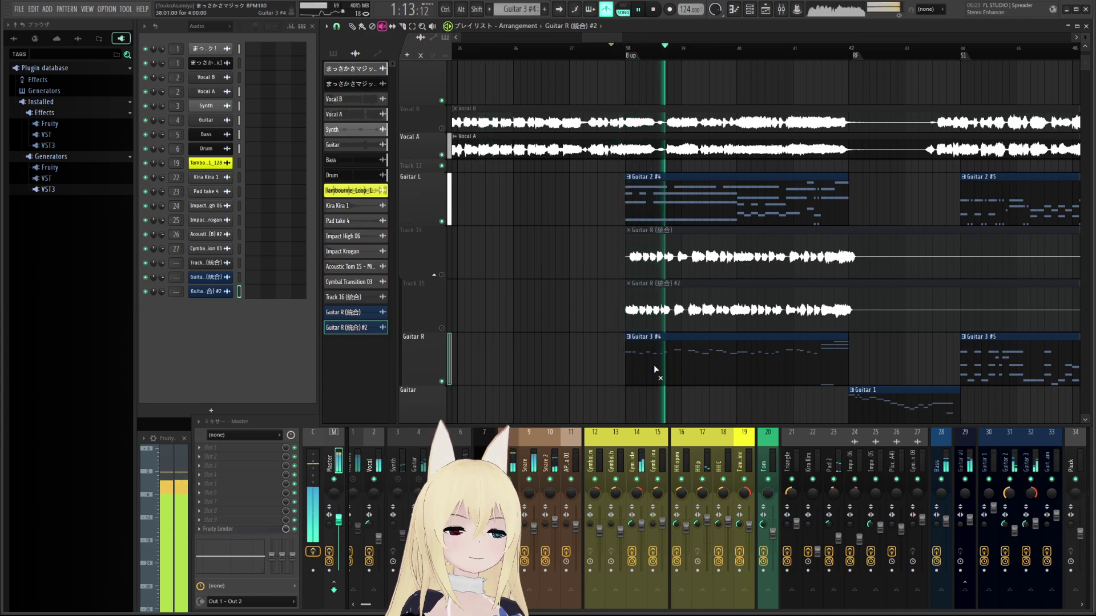
key(space)
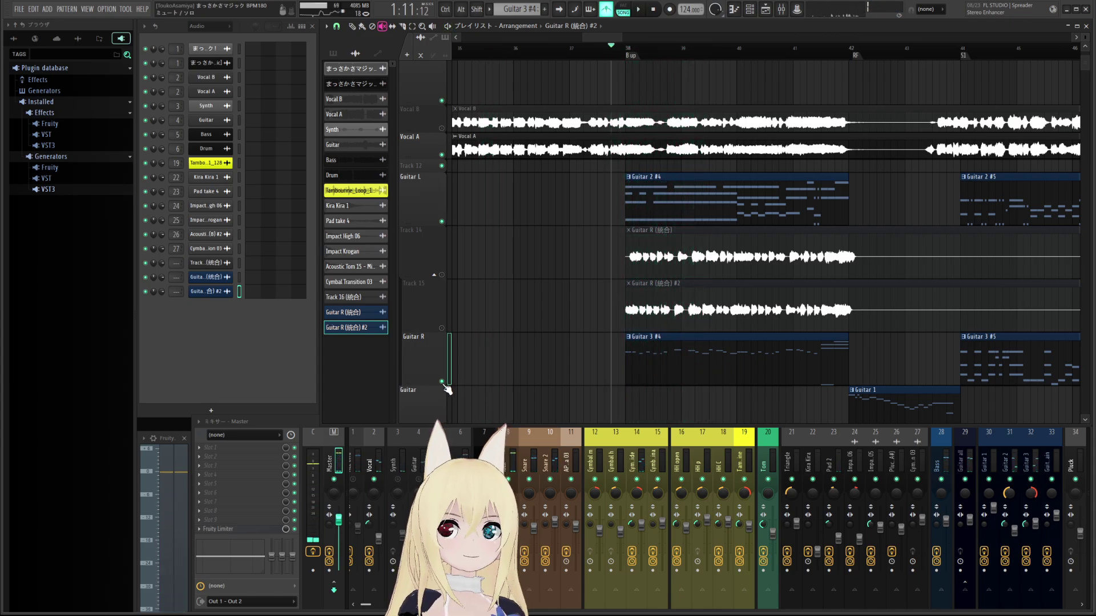
- Mute the Guitar R track, unmute Track 15 and play the rendered clip over the same bars for comparison
drag(445, 386, 445, 381)
click(441, 375)
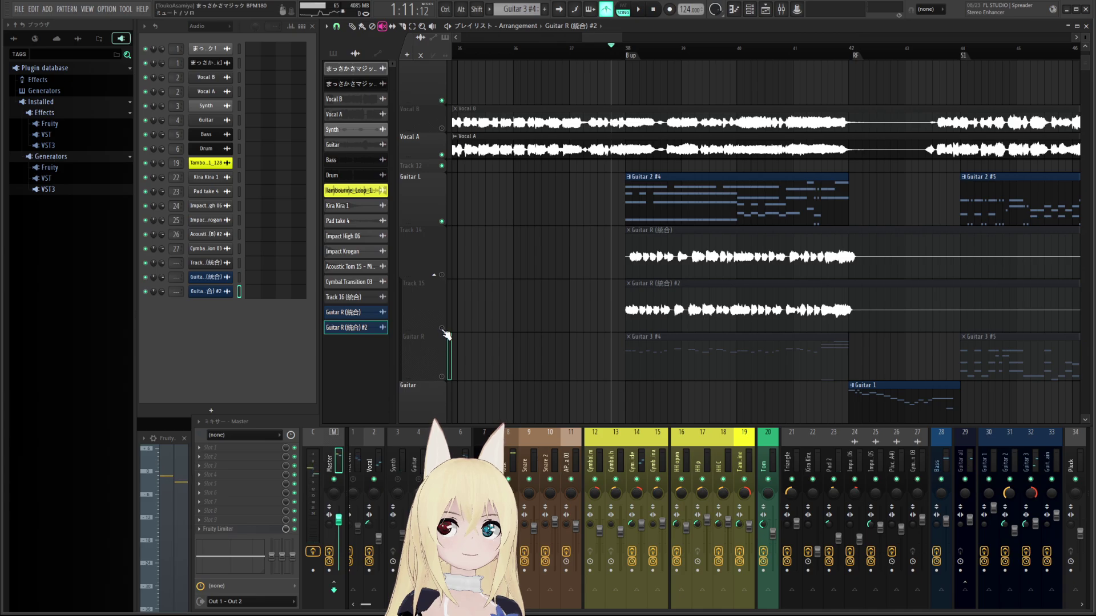
click(441, 329)
key(space)
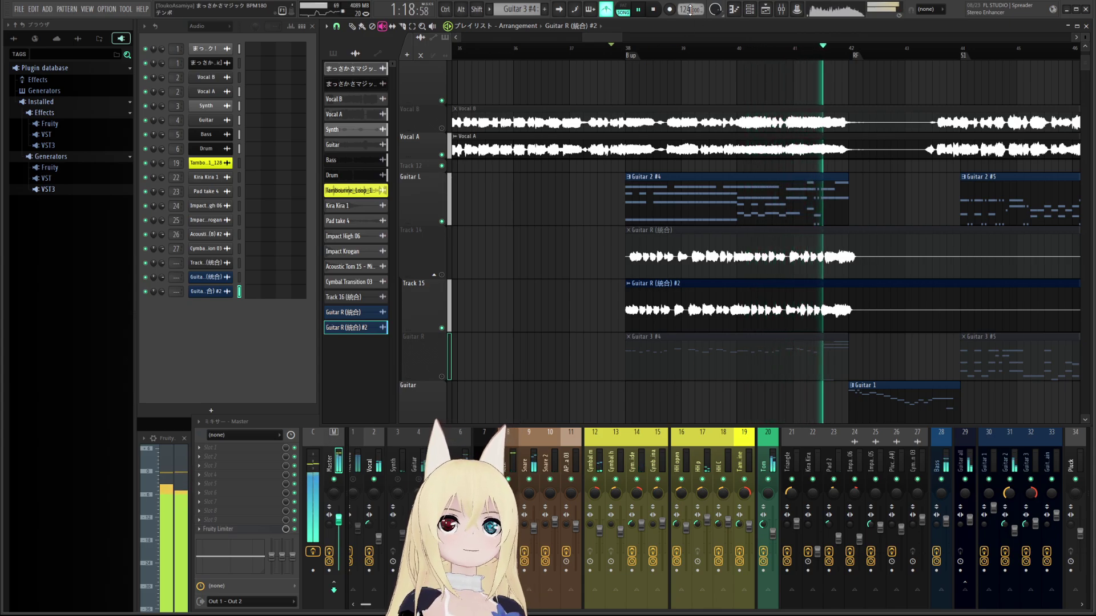
key(space)
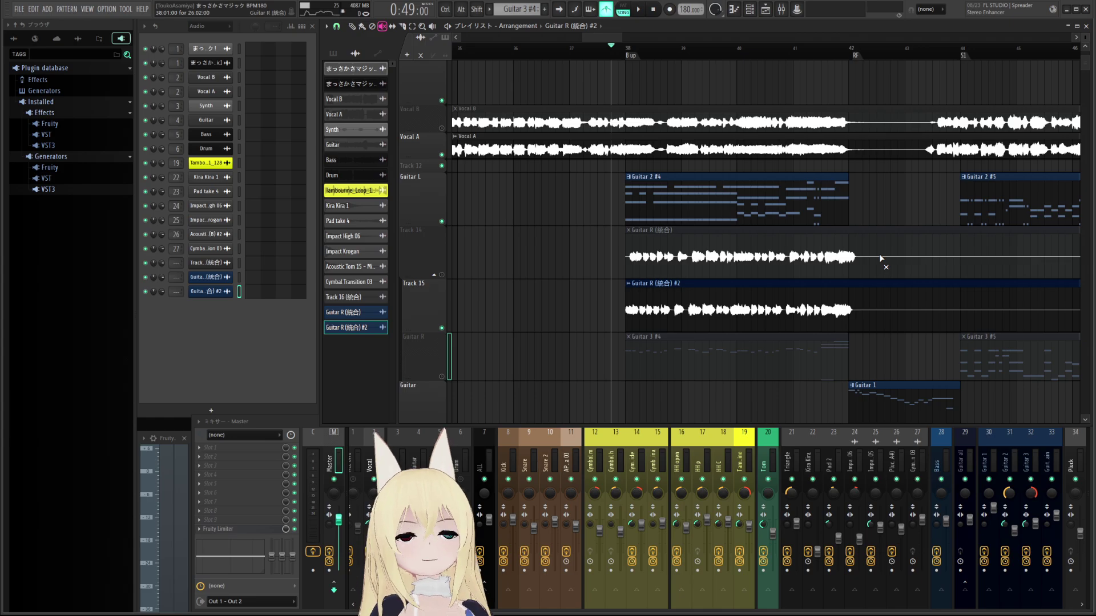
- Shift the late Guitar R (統合) clip on Track 14 slightly earlier, and delete it from the playlist
click(352, 25)
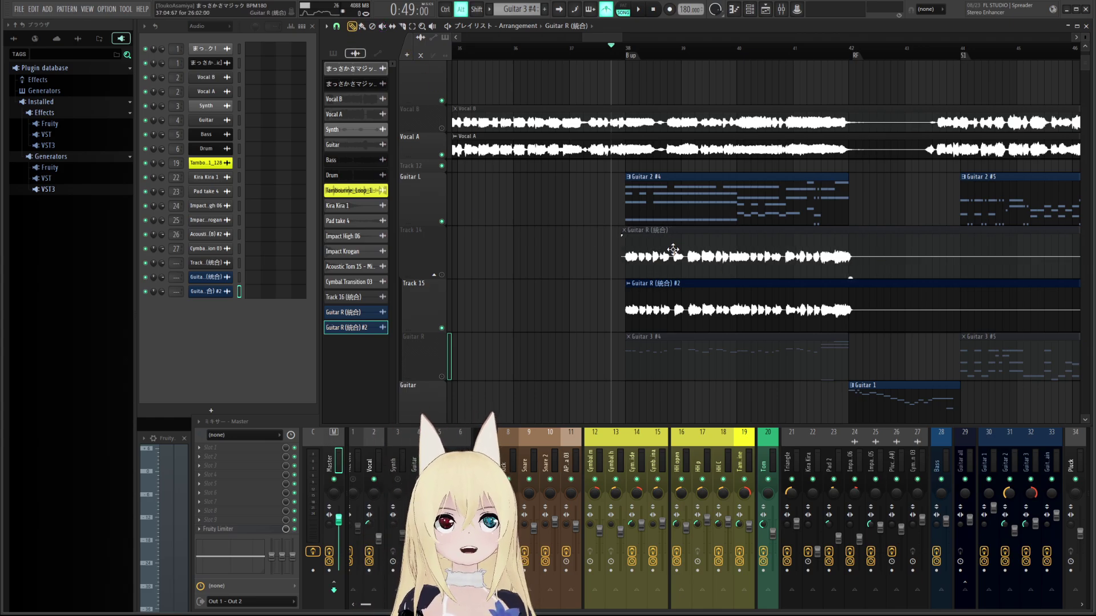
ctrl+scroll(637, 282, up, 1)
ctrl+scroll(637, 282, up, 3)
drag(649, 276, 629, 275)
right_click(632, 261)
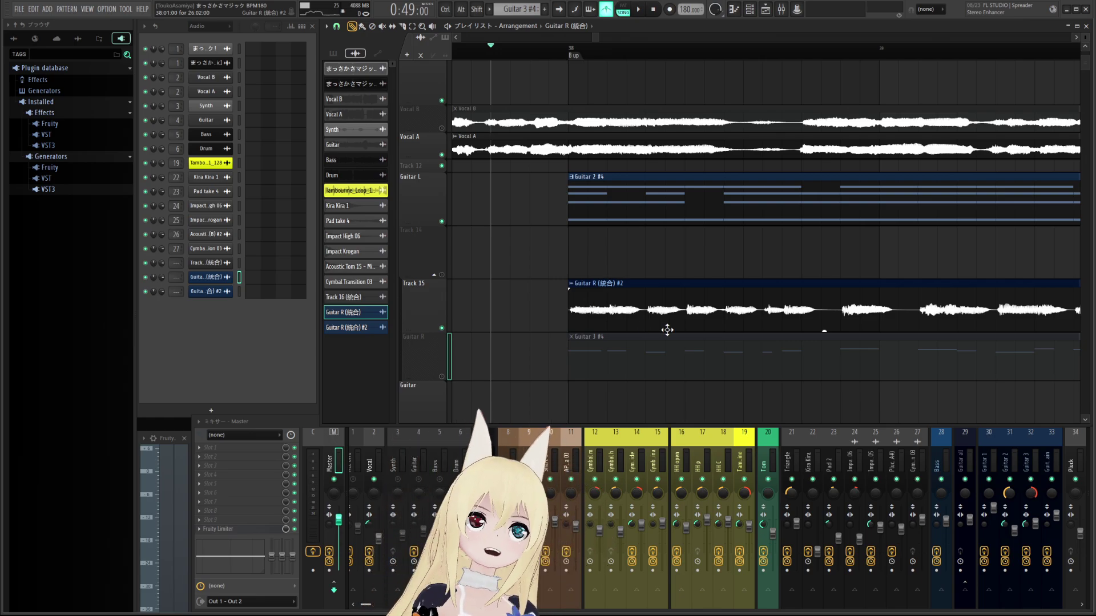
ctrl+scroll(641, 238, down, 4)
ctrl+scroll(640, 240, down, 1)
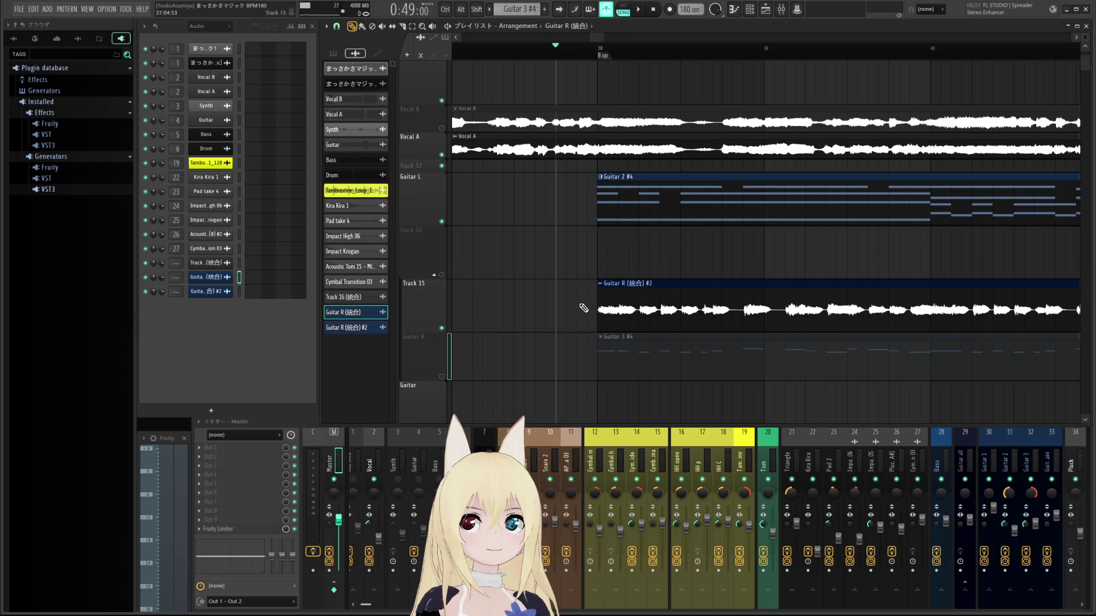
- Undo the edits step by step back to before the Guitar R renders, with only the original pattern clips in place
key(ctrl+z)
key(ctrl+z)
key(ctrl+z)
key(ctrl+z)
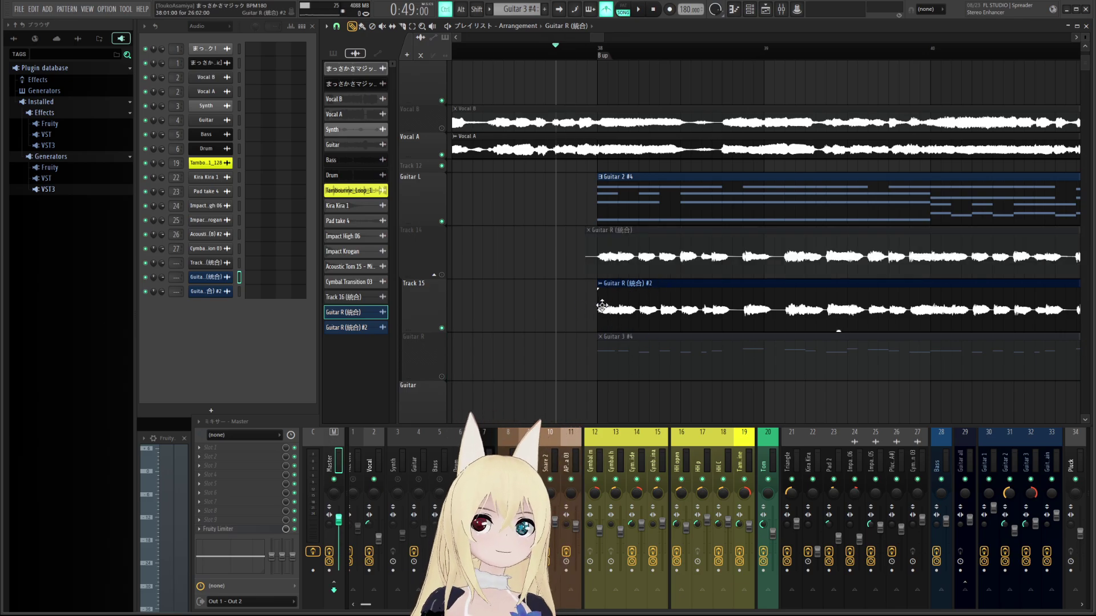
key(ctrl+z)
key(ctrl+z)
key(ctrl+z)
key(ctrl+z)
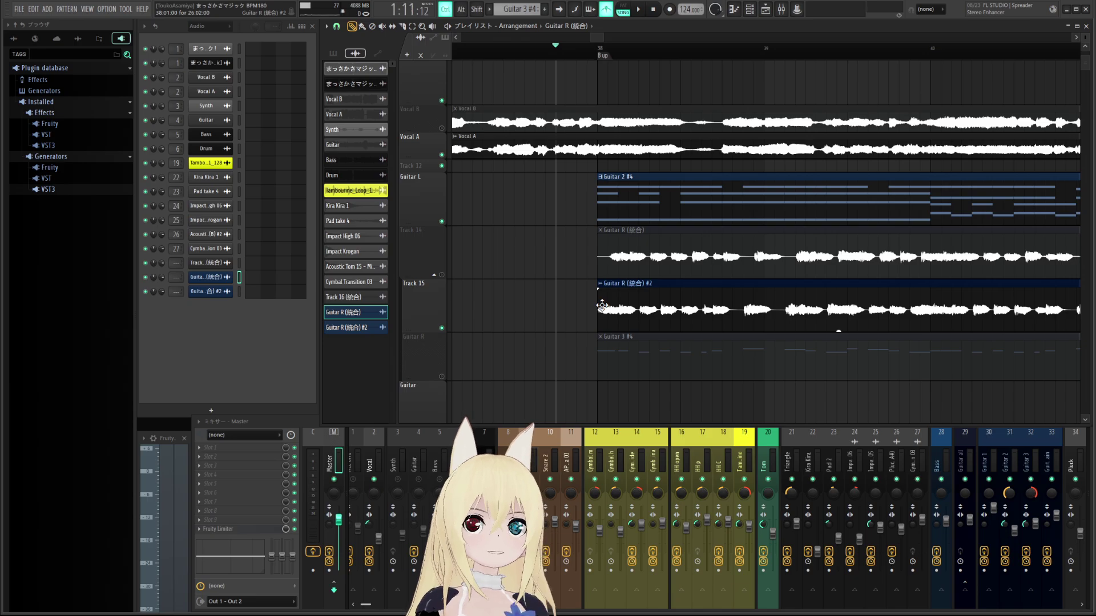
key(ctrl+z)
key(ctrl+z)
key(ctrl+z)
key(ctrl+z)
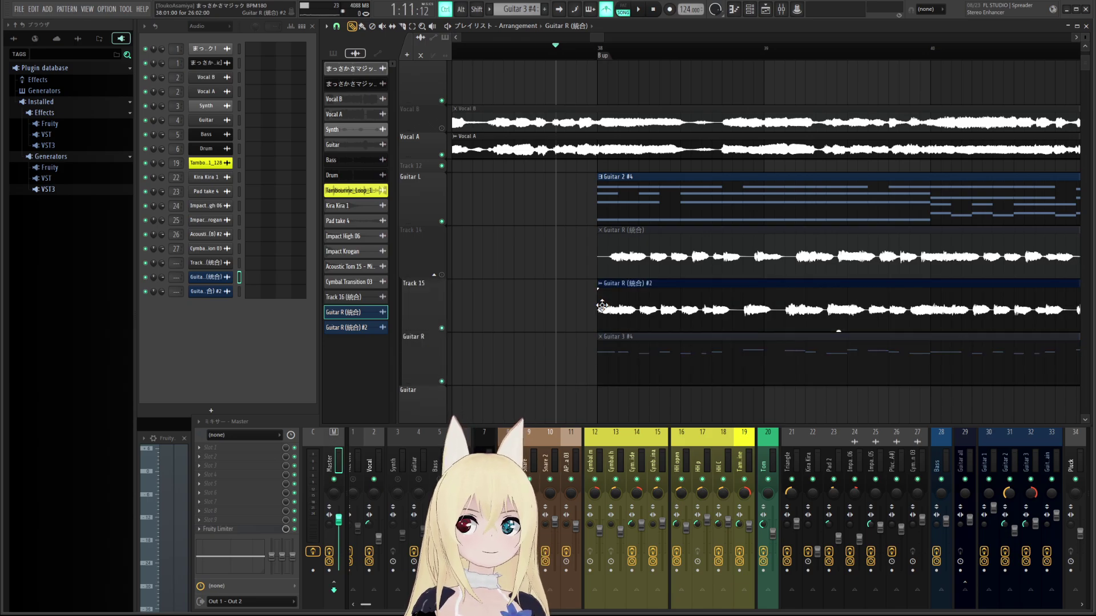
key(ctrl+z)
key(ctrl+z)
key(ctrl+z)
key(ctrl+z)
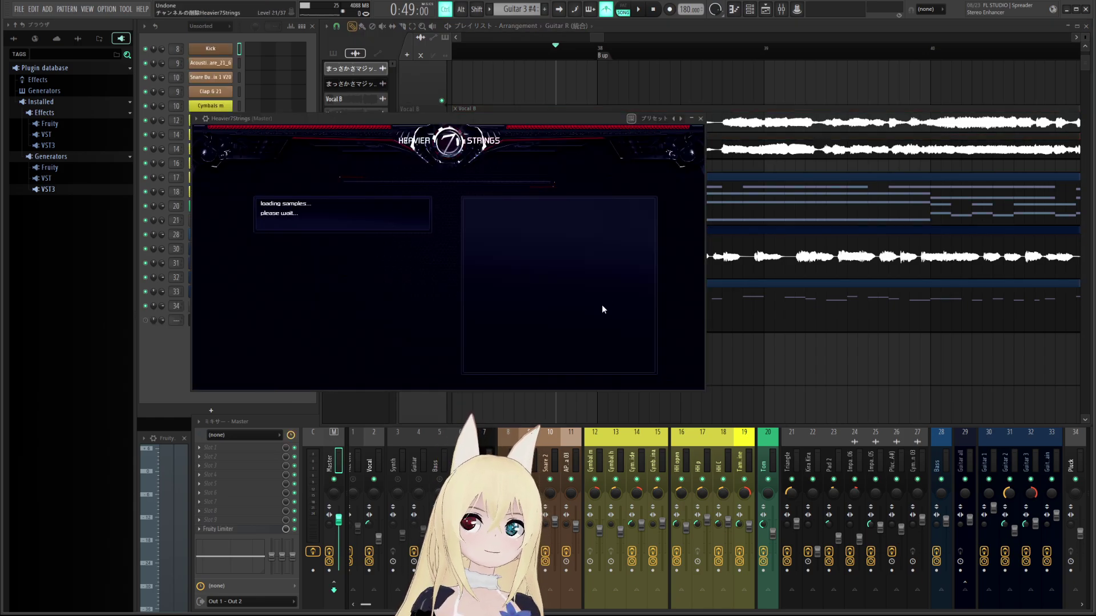
key(ctrl+z)
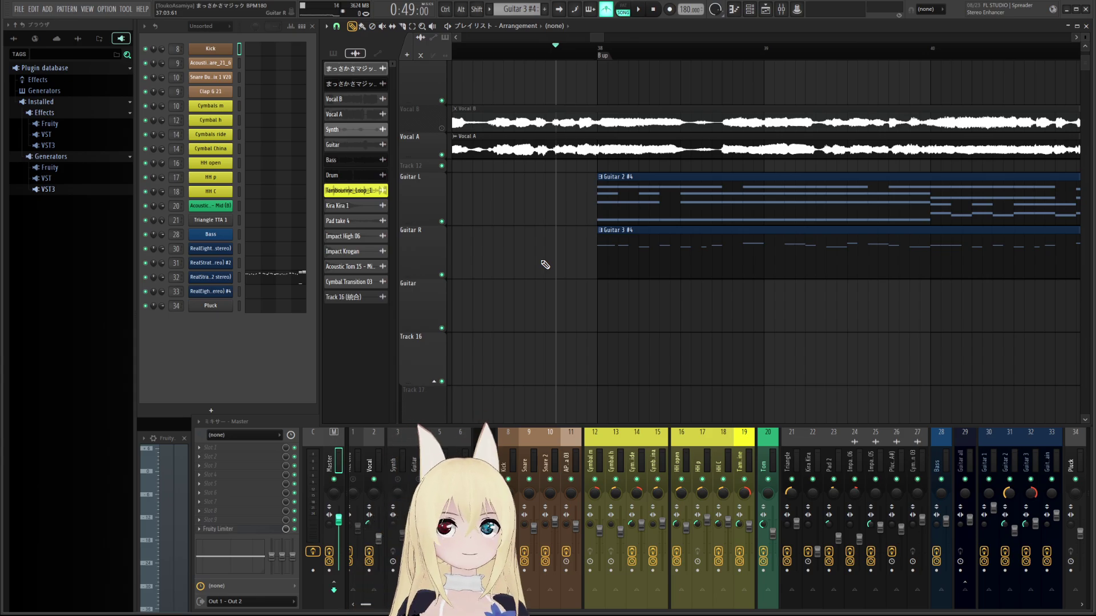
- Look at the RealStrat Standard plugin on channel 31, close it, and place the playhead at bar 38
click(217, 263)
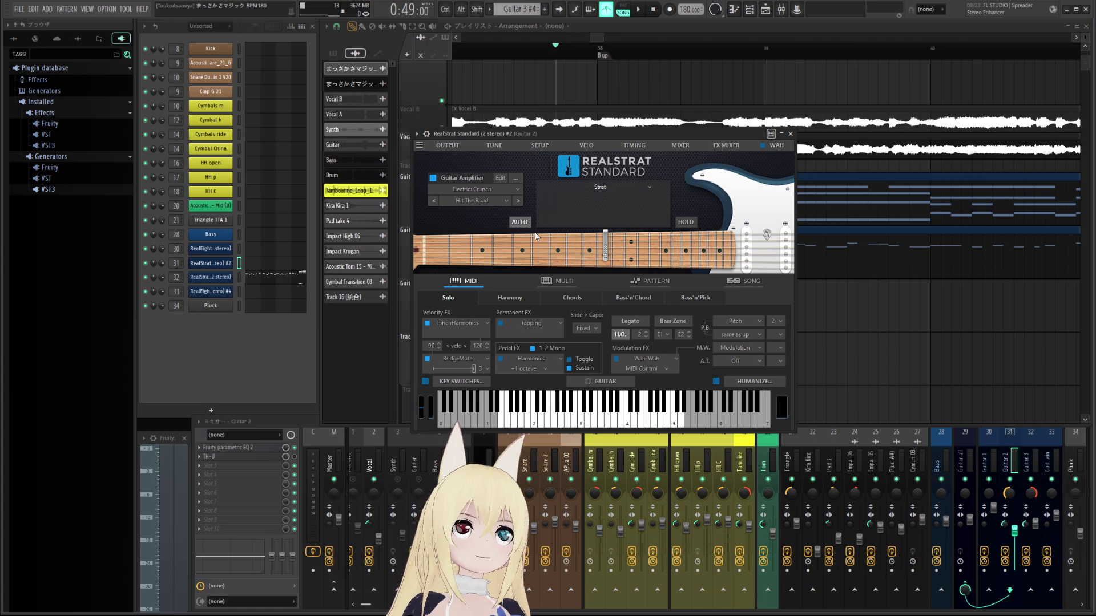
click(789, 133)
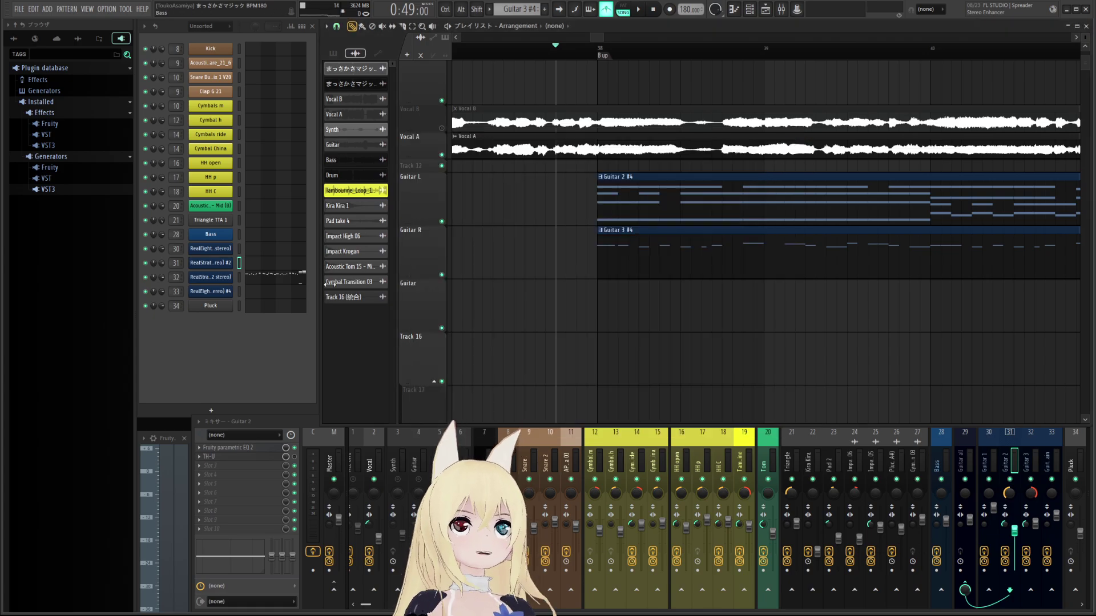
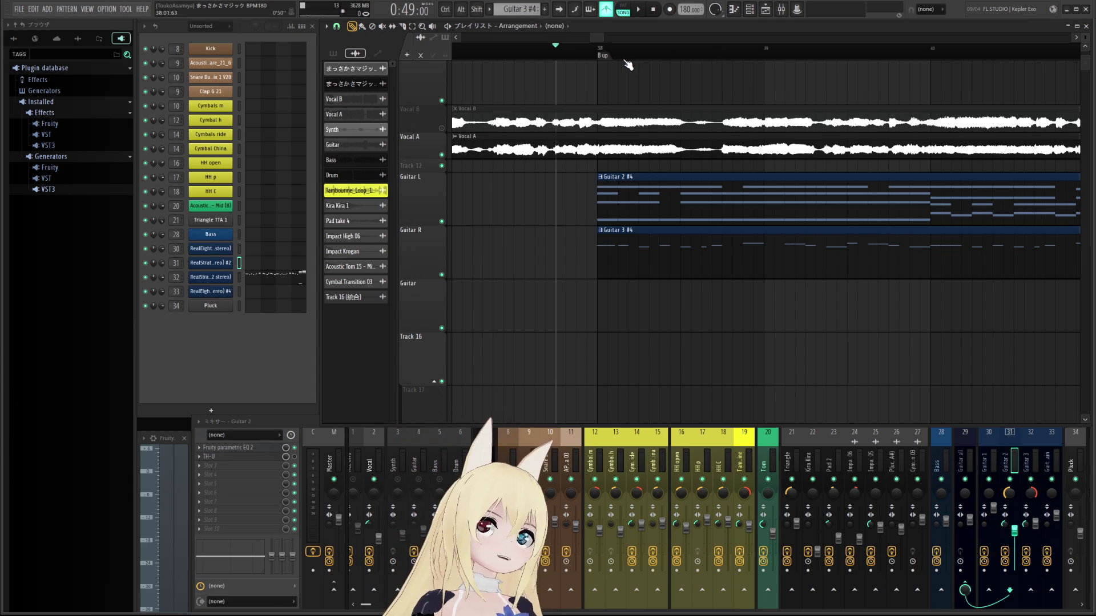
click(606, 52)
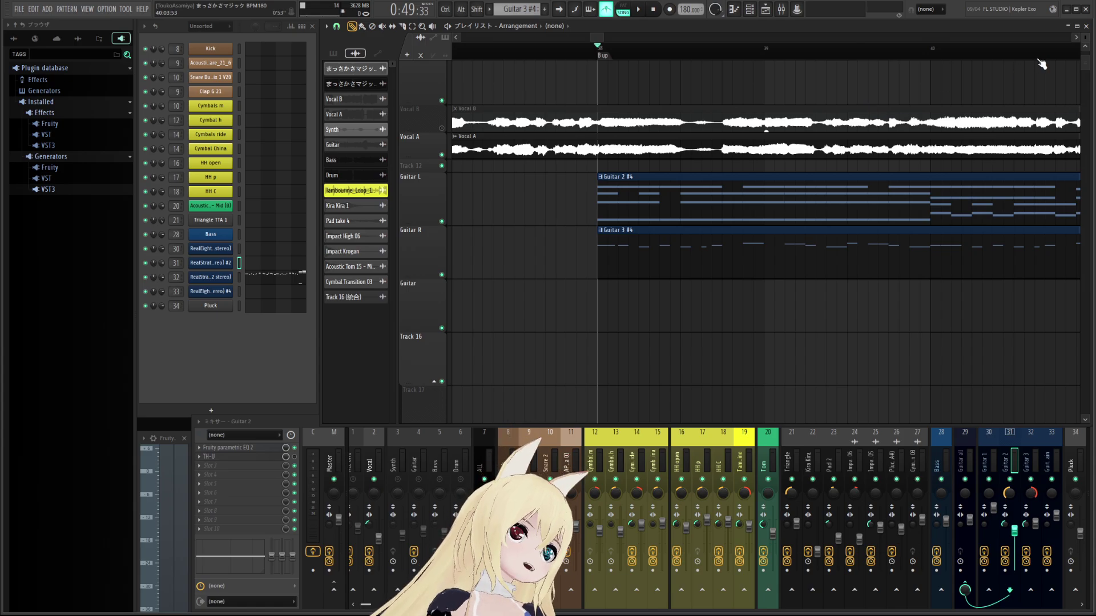